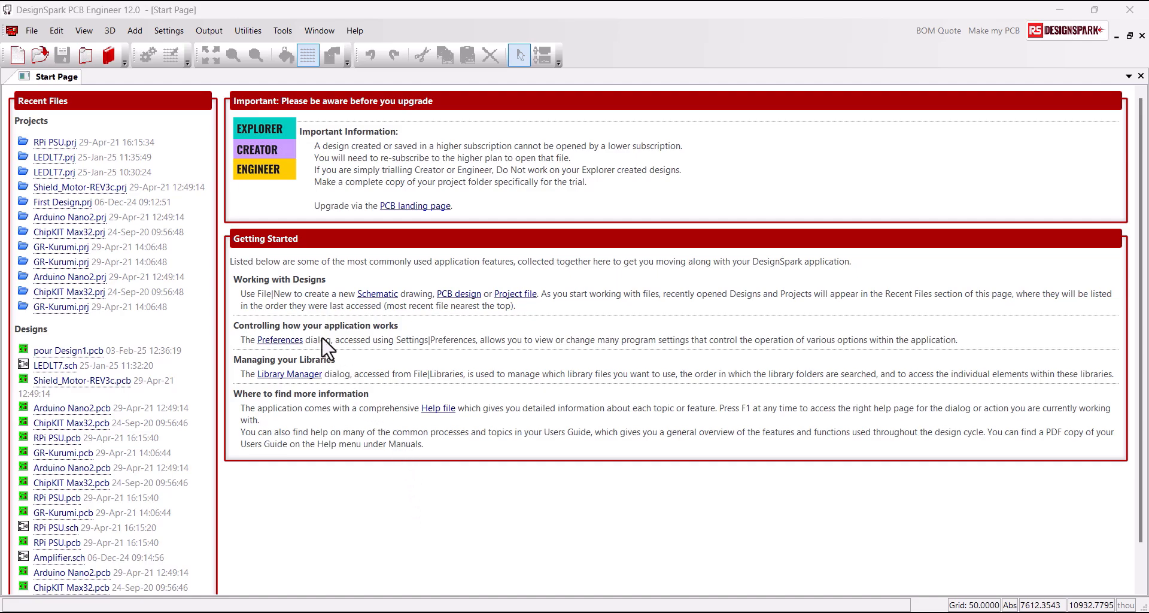
Start creating a new design of type Project and proceed to choosing its save location
click(26, 31)
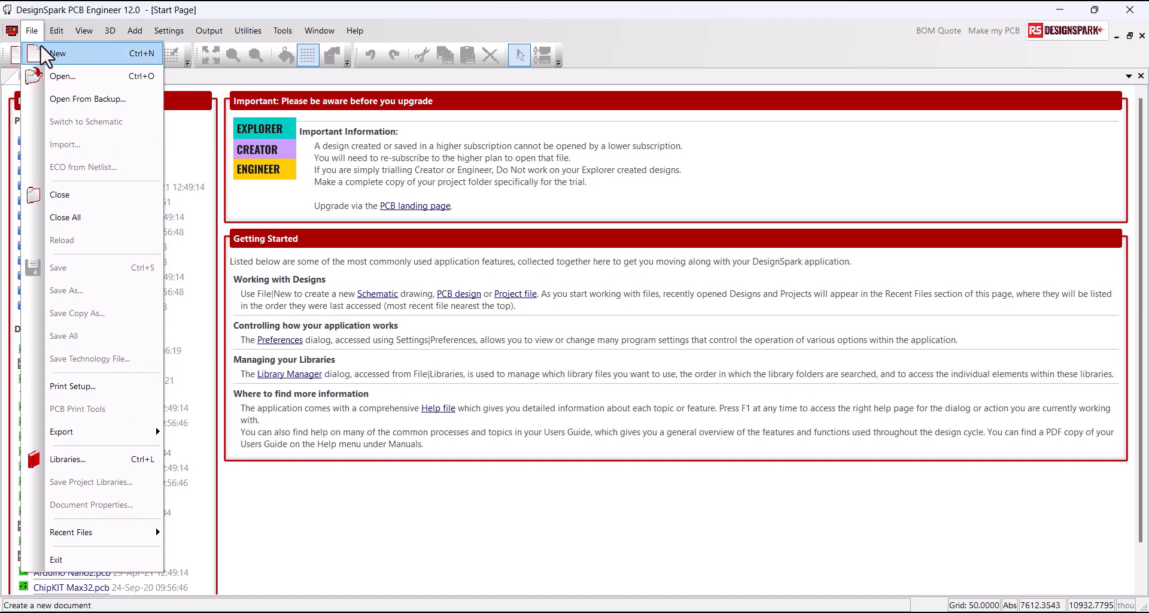
click(58, 56)
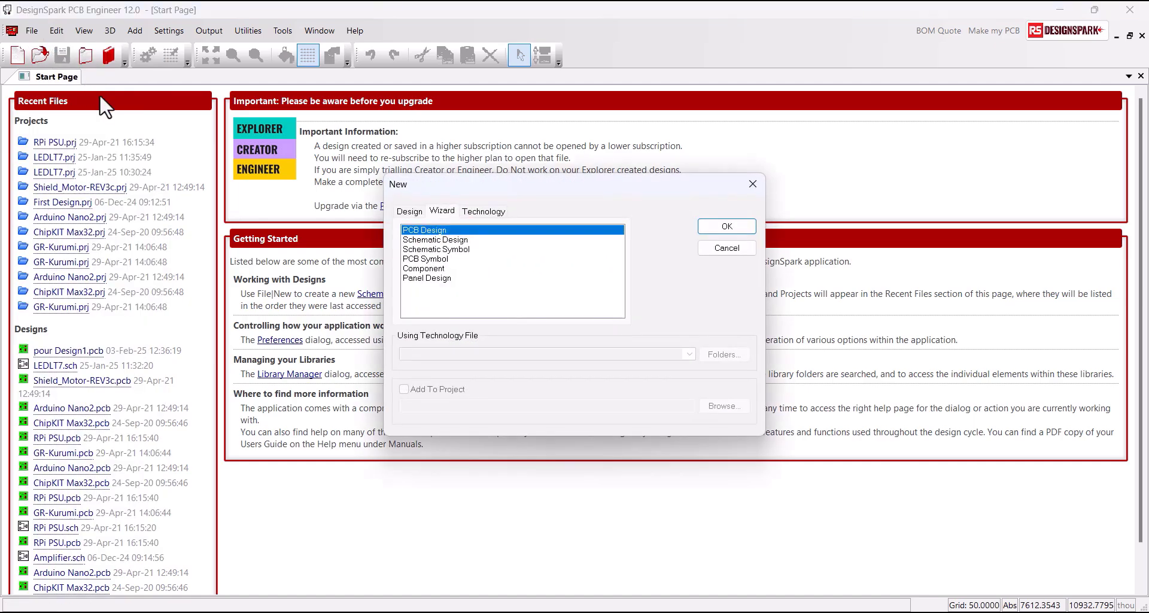
click(415, 210)
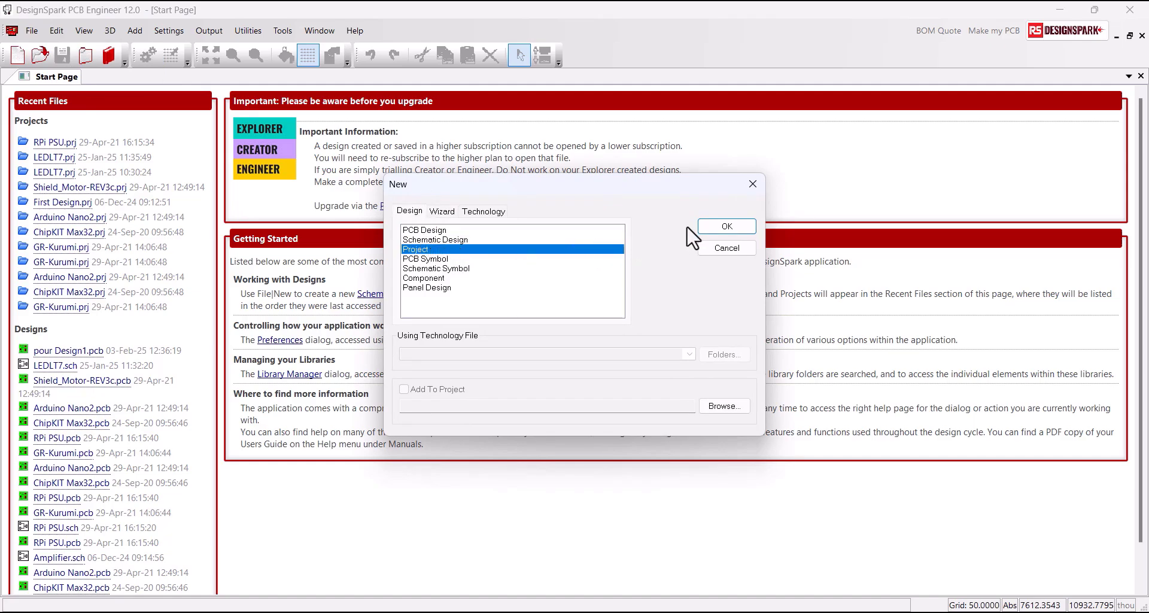
click(708, 227)
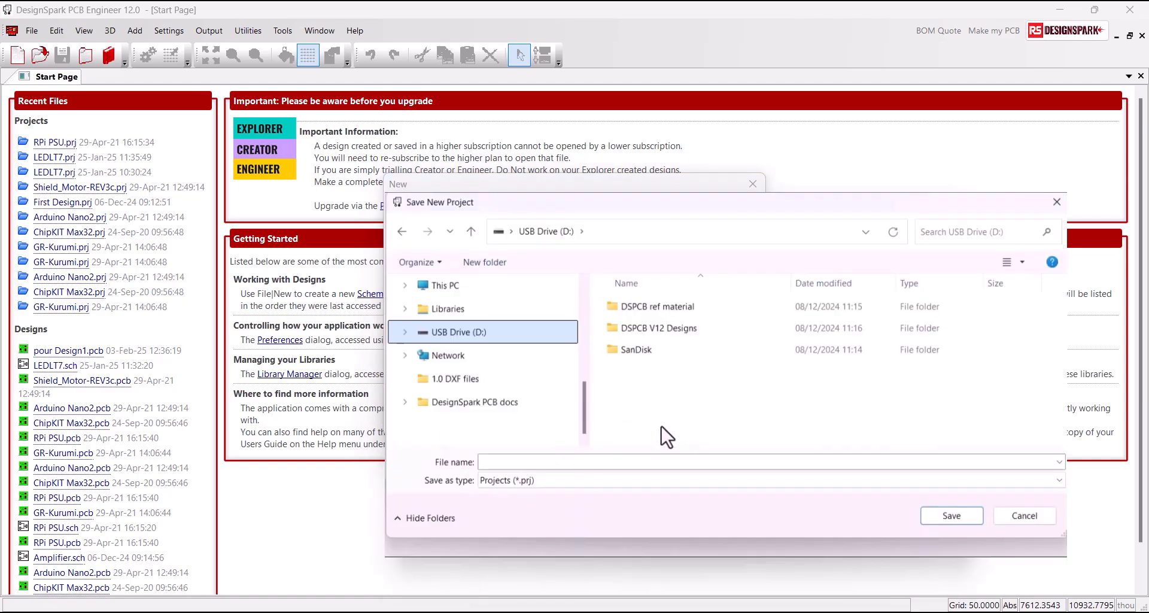
Create a folder named LED Flasher inside DSPCB V12 Designs on the USB drive
double_click(652, 335)
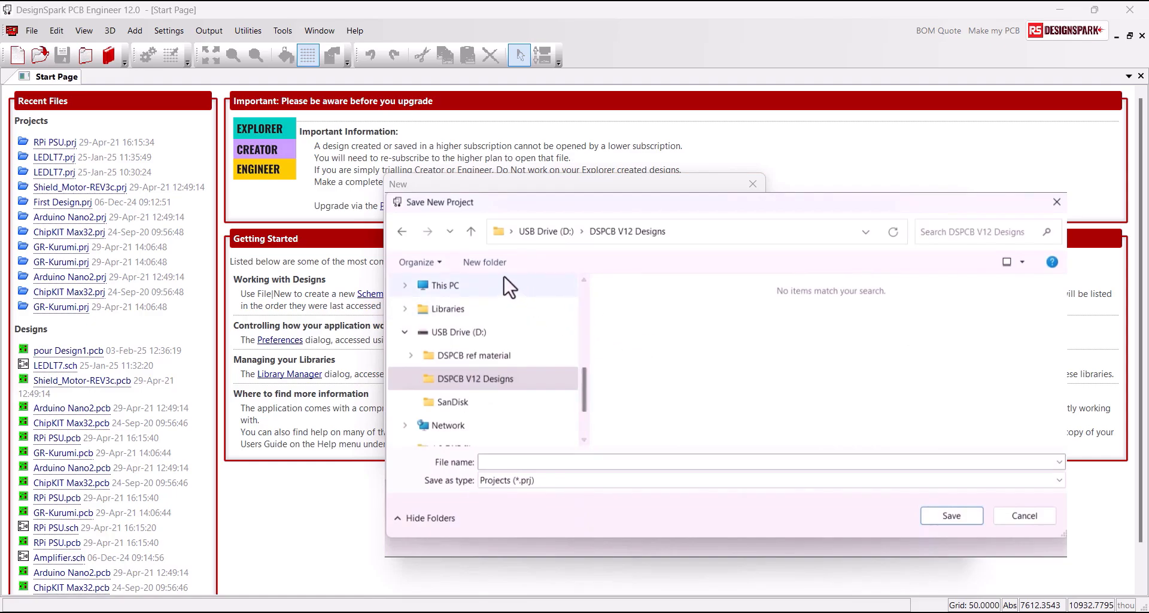
click(482, 266)
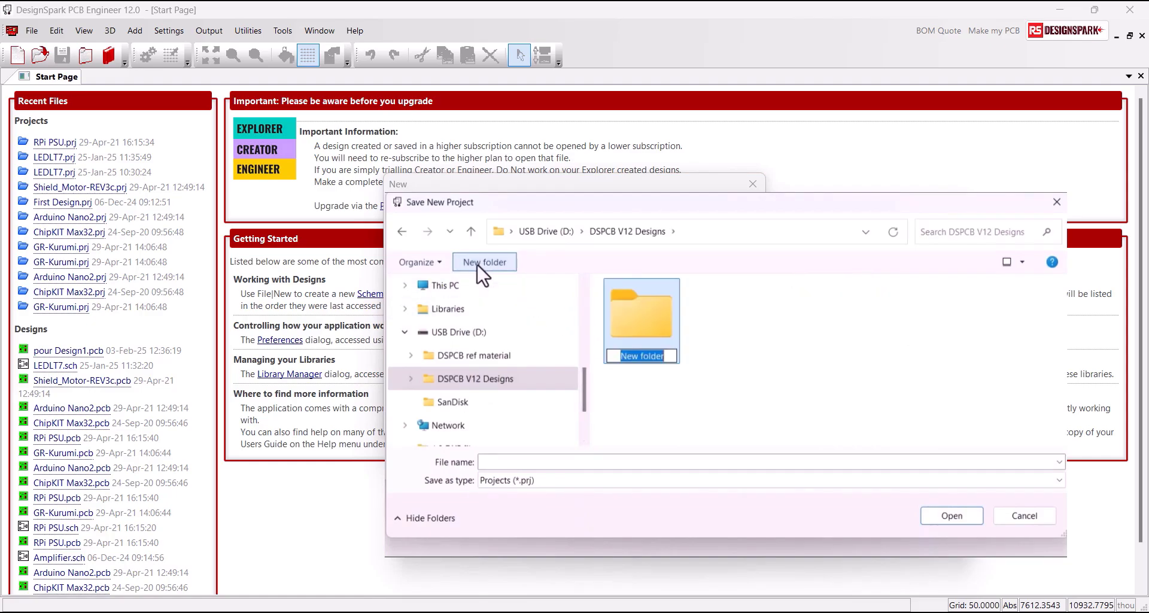
text(LED Fla)
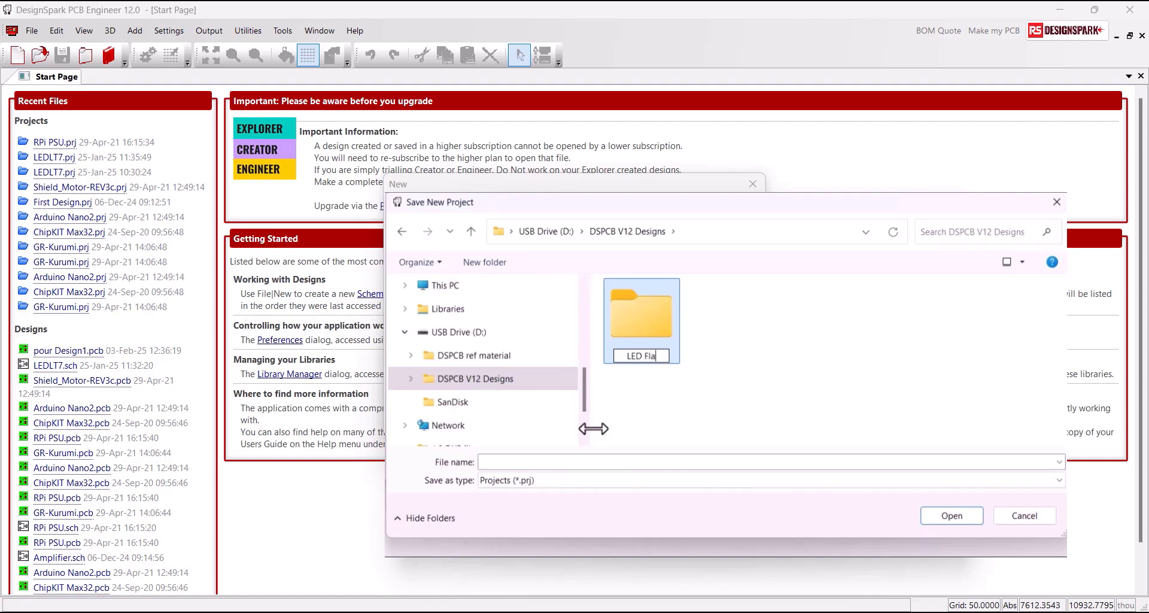
text(sher)
key(Return)
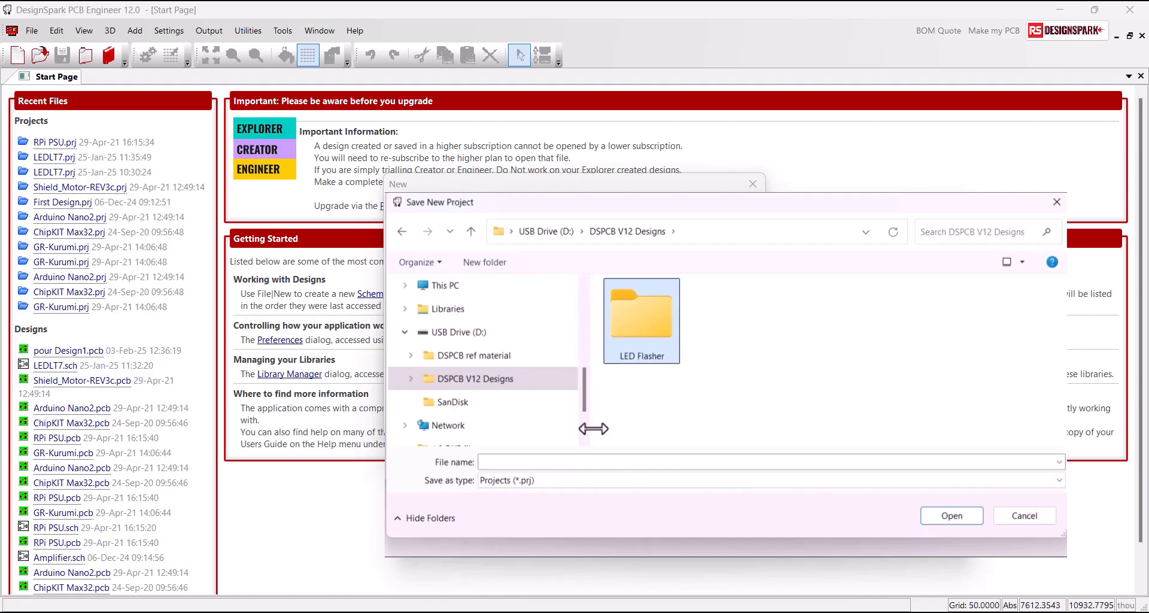
Save the new project in the LED Flasher folder as "555 LED flasher design"
double_click(627, 340)
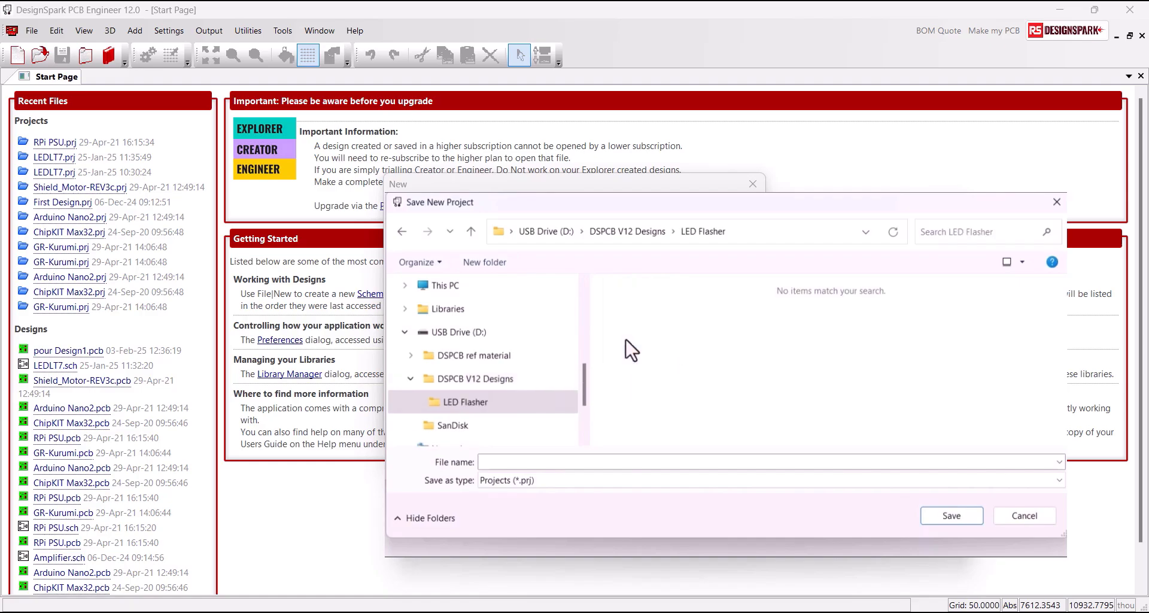
click(508, 460)
text(55)
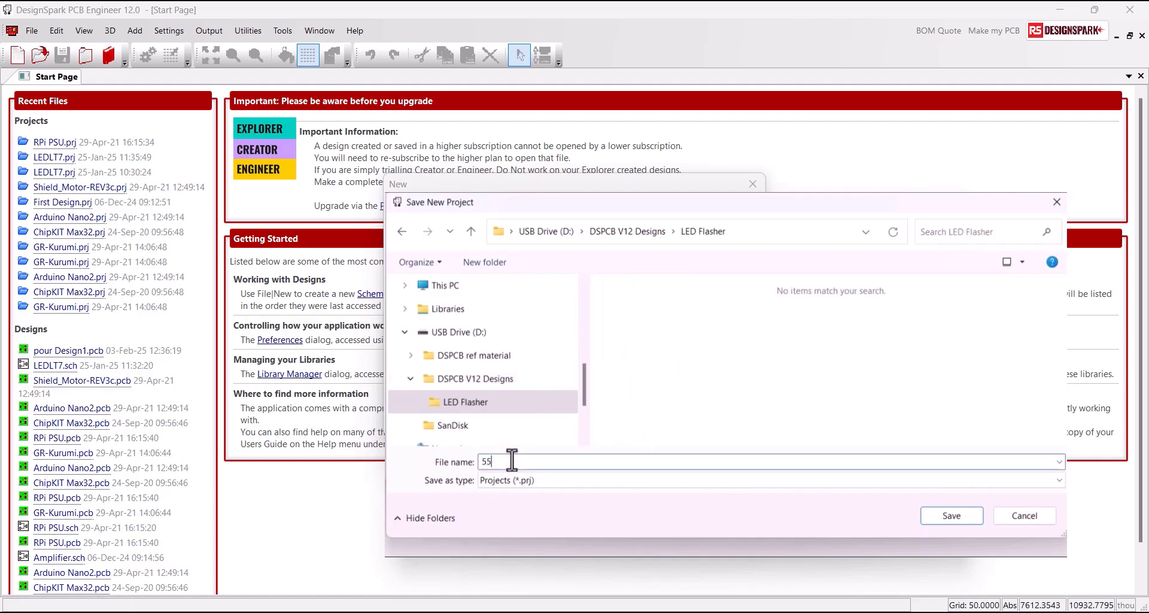
text(5 LED flasher design)
key(Return)
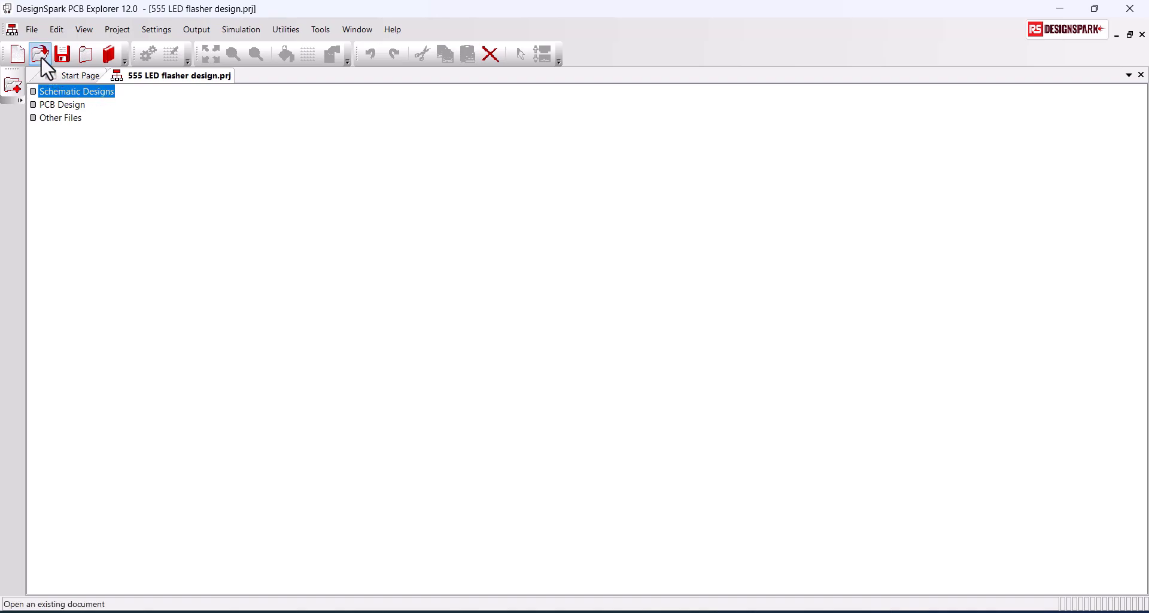
Set up a new Schematic Design that uses the Default (white) technology file
click(30, 30)
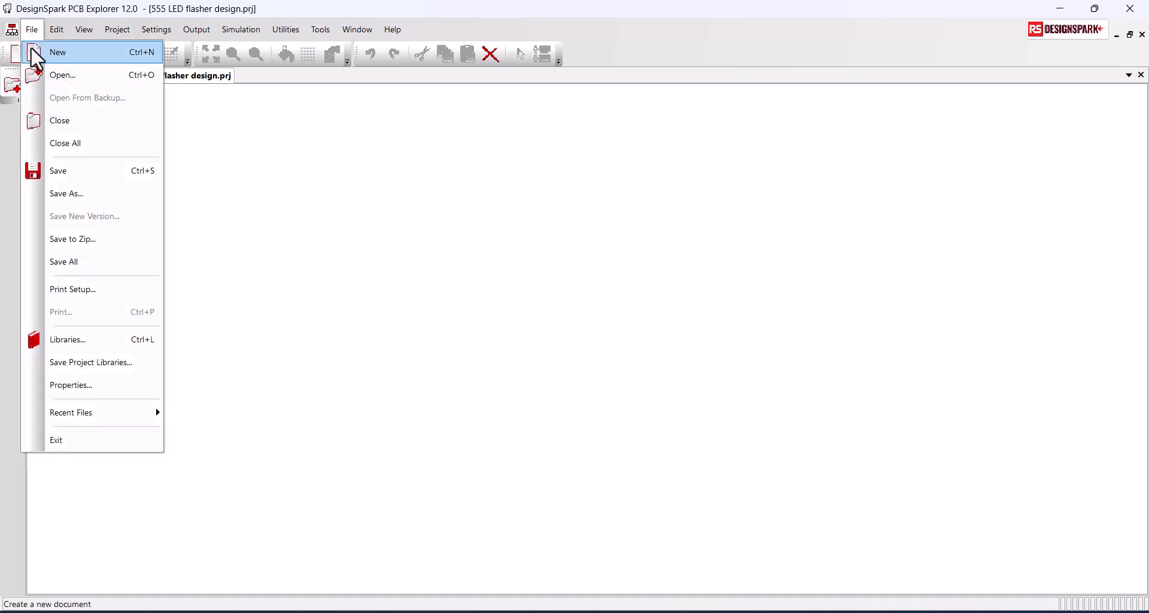
click(38, 53)
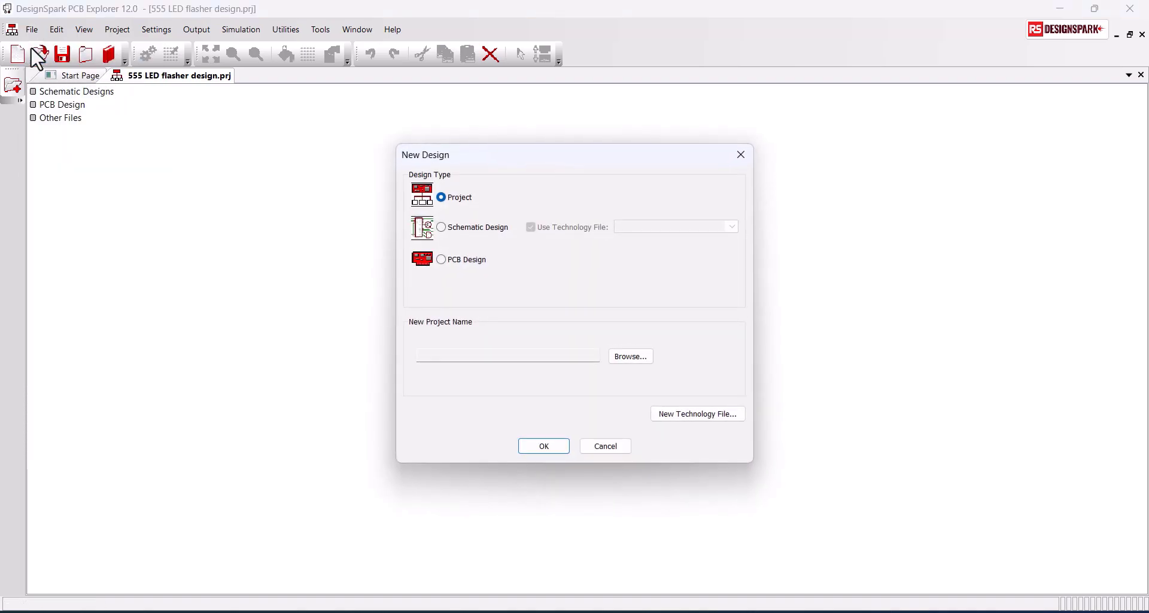
click(441, 230)
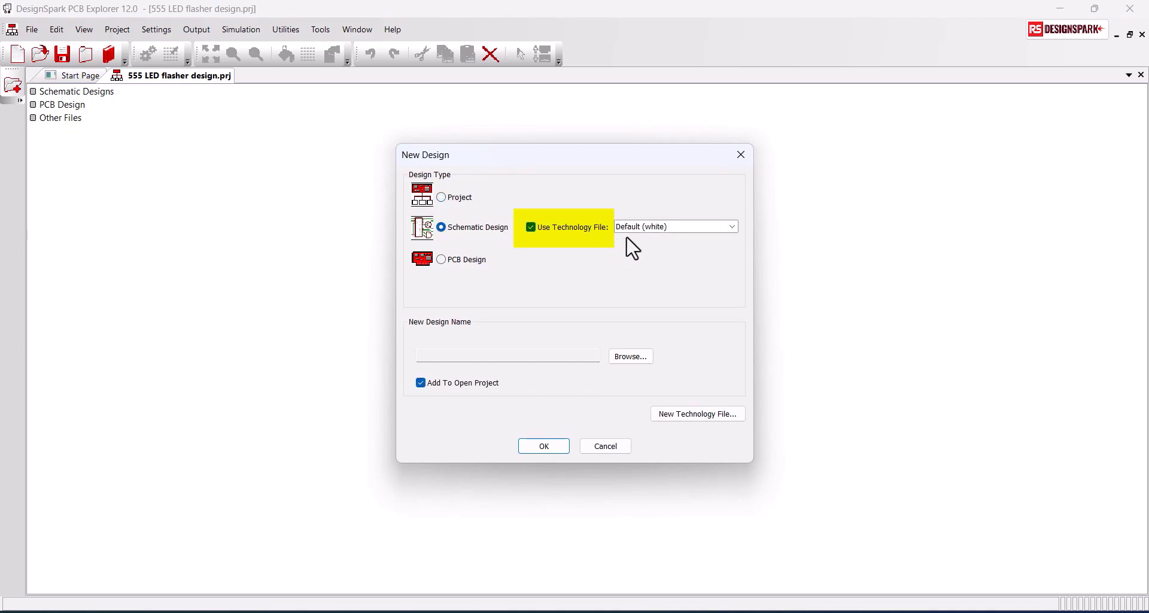
click(732, 231)
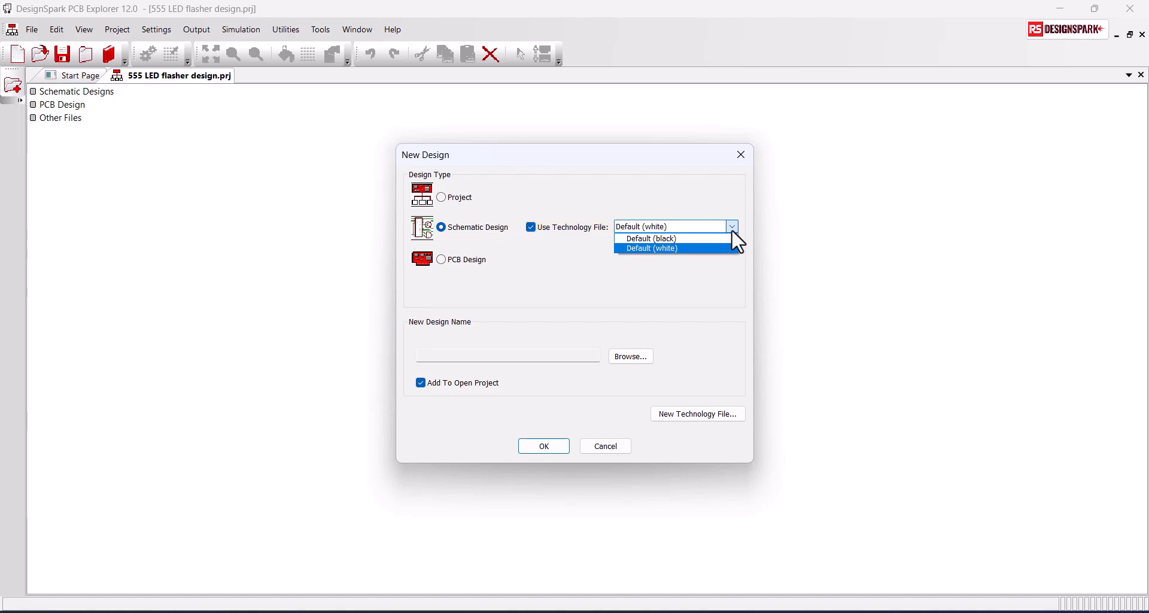
click(732, 231)
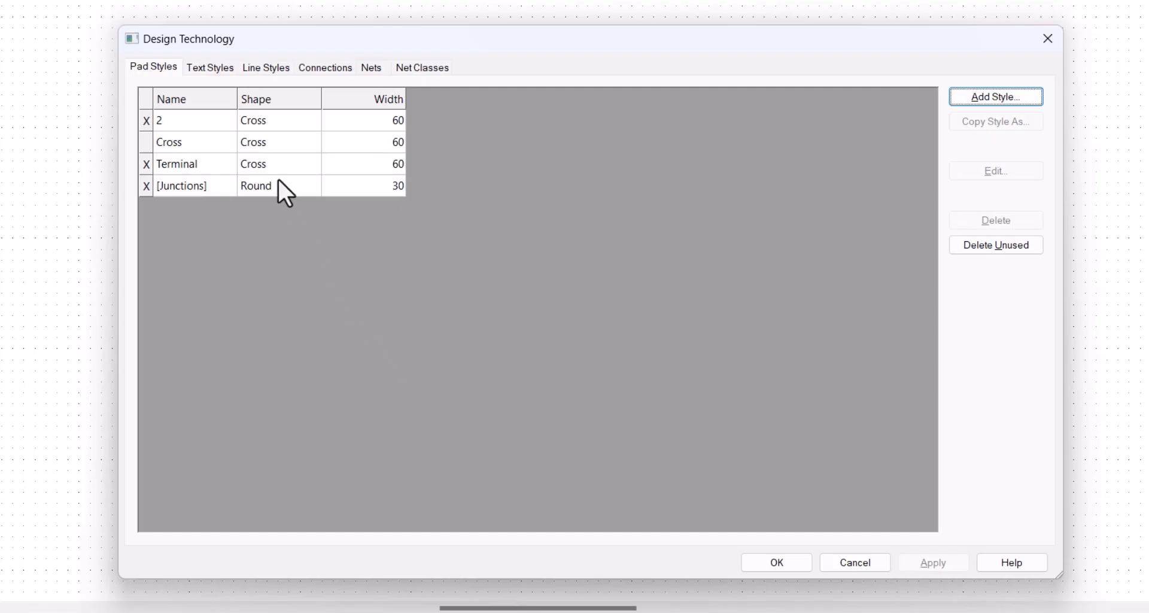
Review the design technology's text styles, line styles, connections, nets and net classes
click(211, 67)
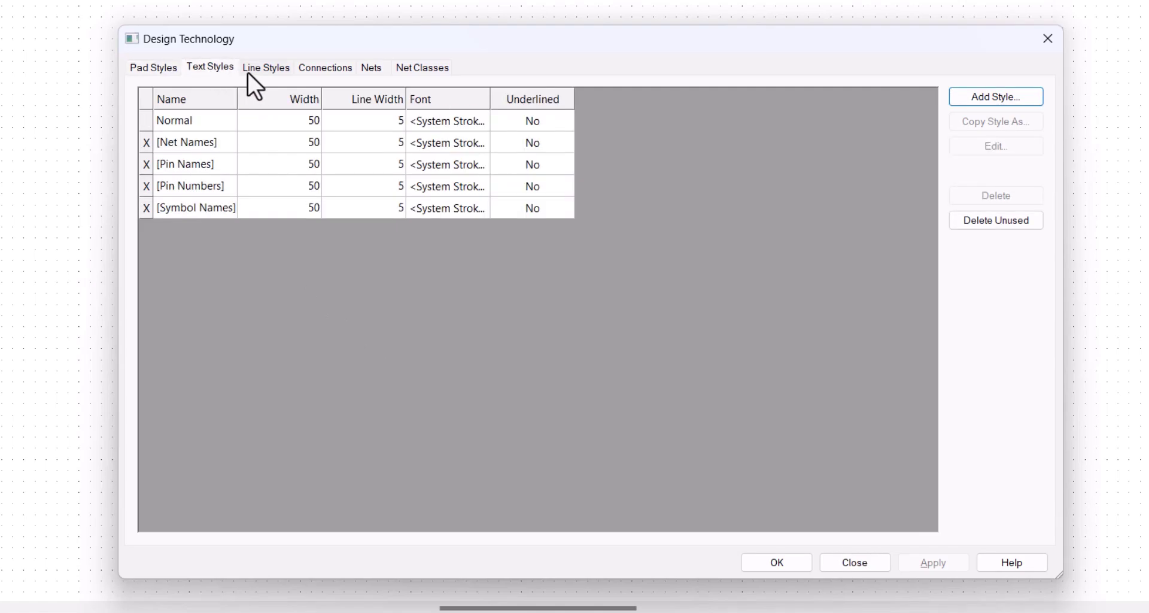
click(264, 70)
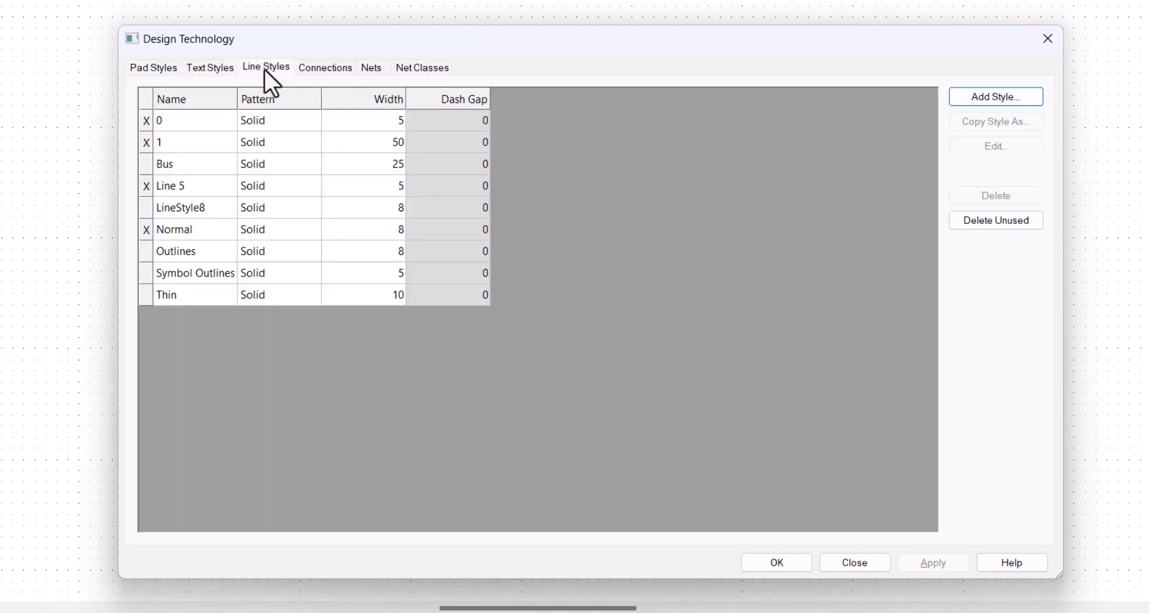
click(318, 70)
click(371, 68)
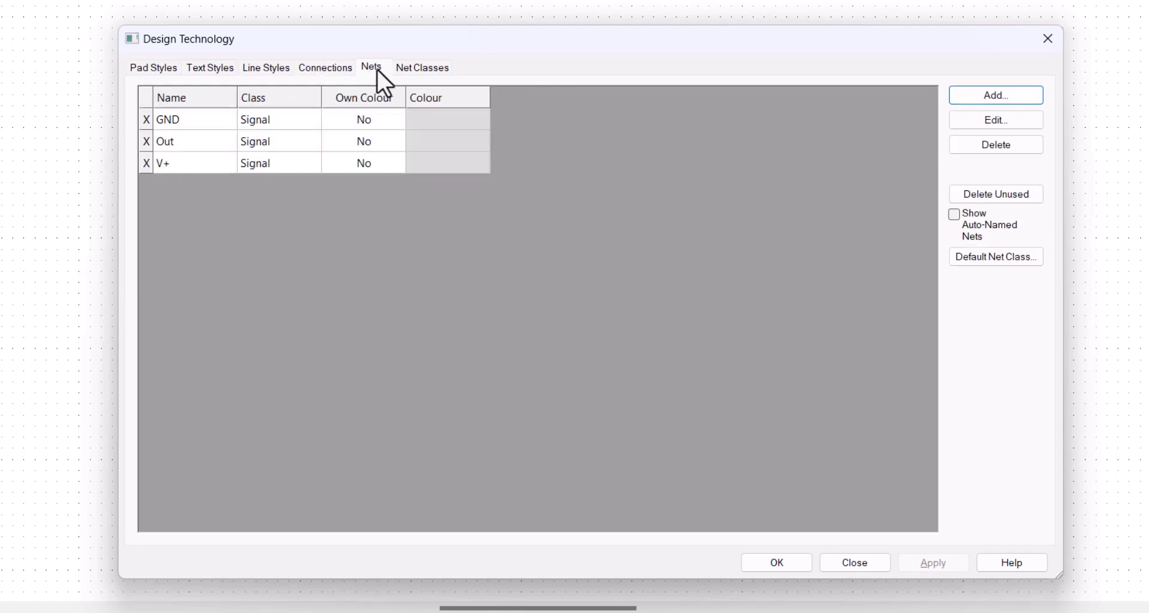
click(407, 67)
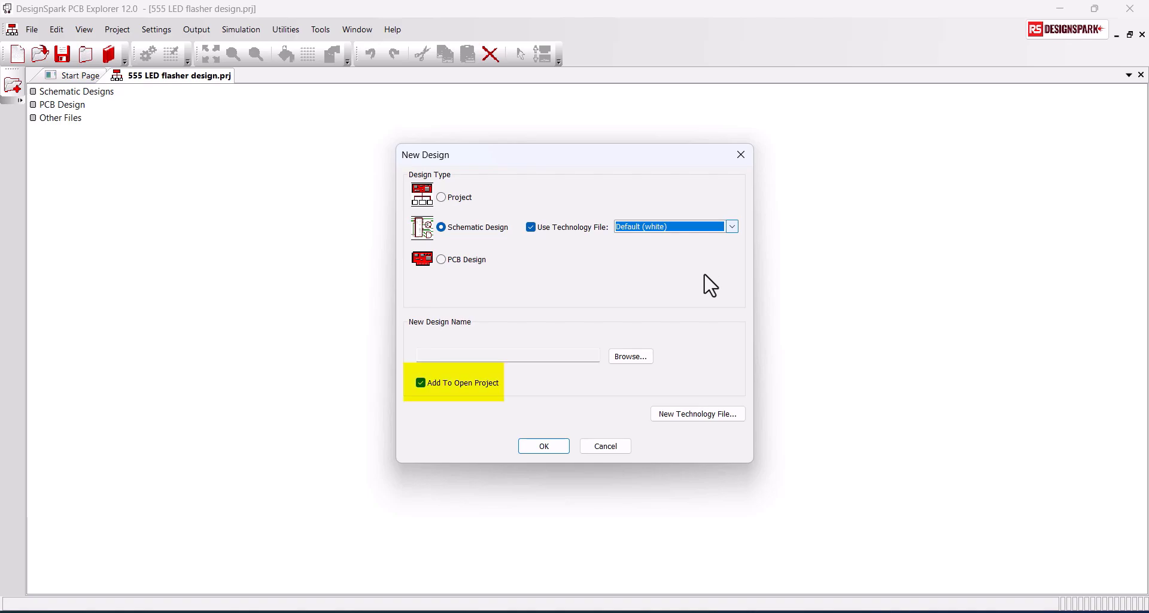
Add the schematic to the open project, saving it in the LED Flasher folder as "555 LED flasher design" without the .prj extension
click(553, 448)
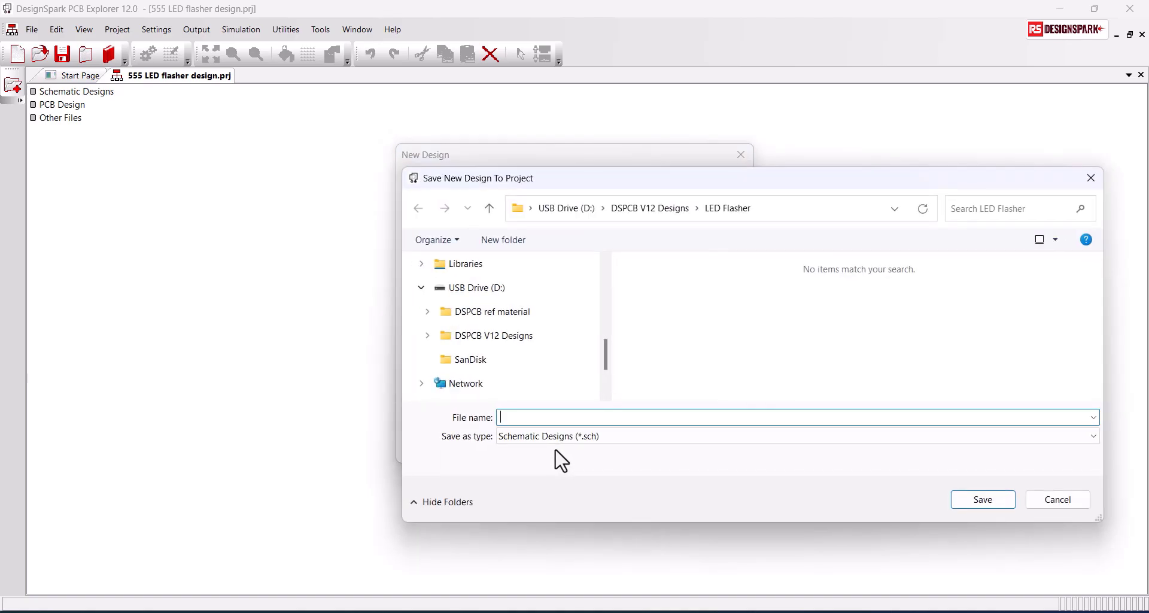
text(5)
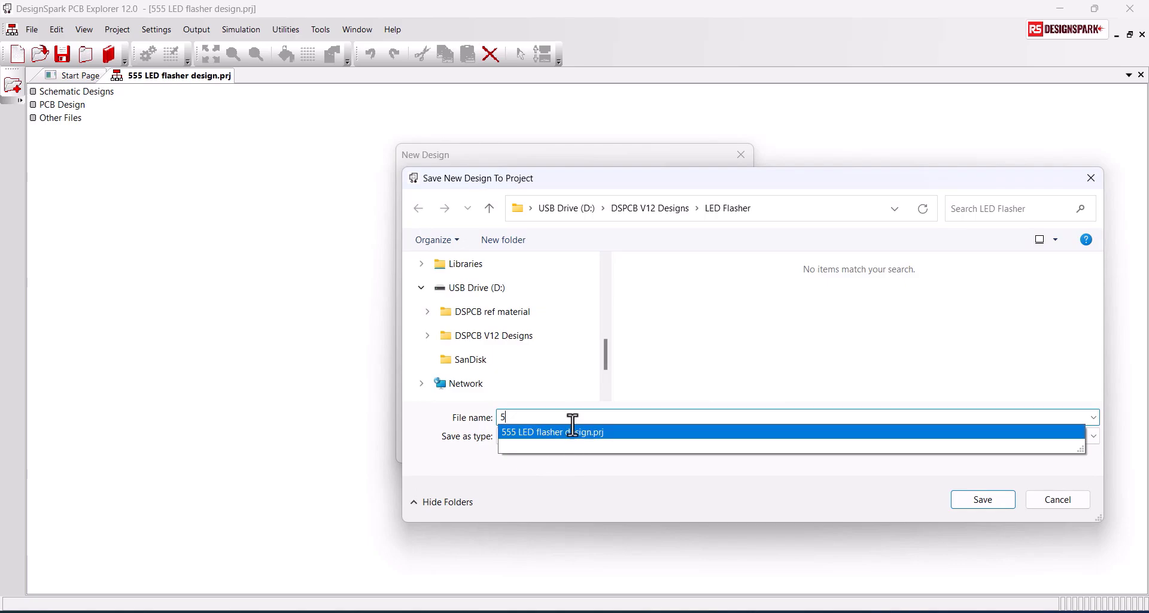
click(572, 431)
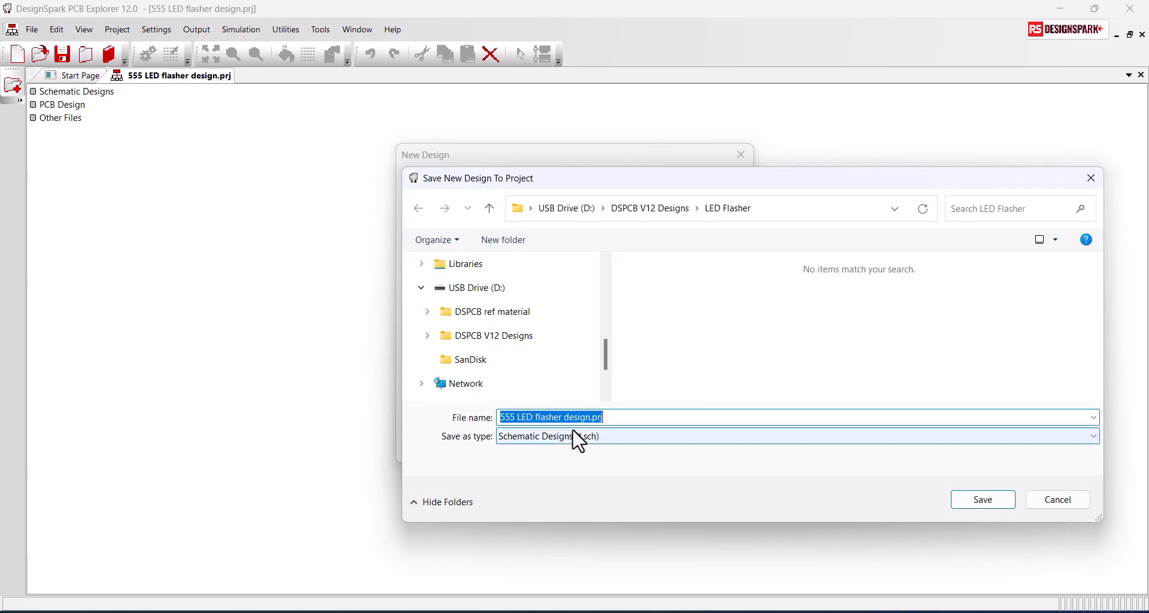
click(605, 417)
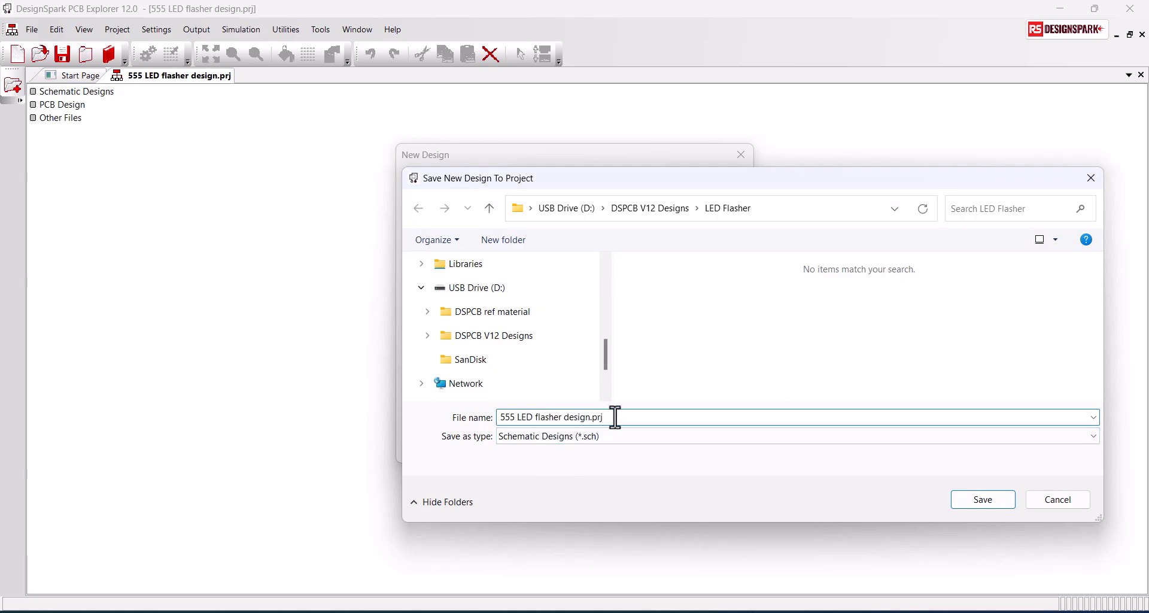
key(BackSpace)
key(BackSpace)
key(BackSpace)
key(BackSpace)
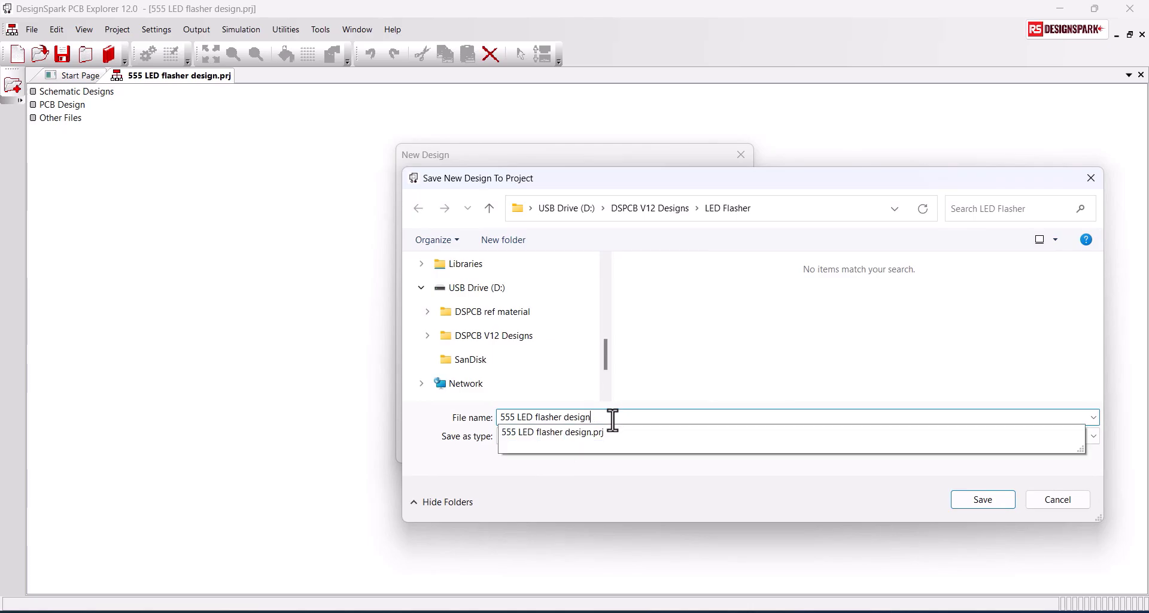
key(Return)
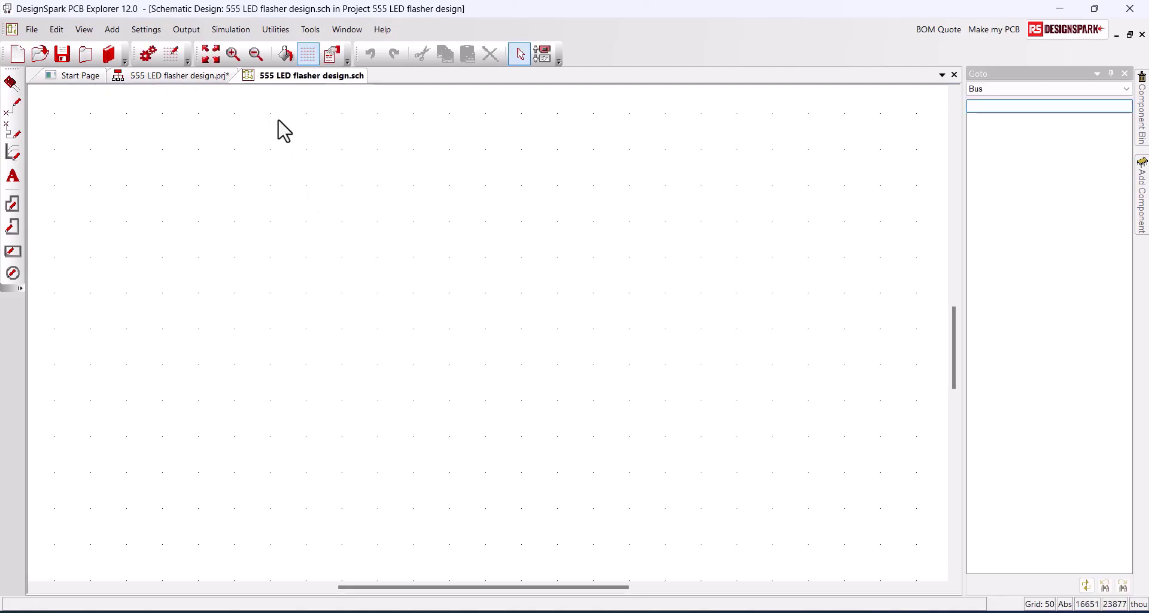
Check the project's schematic listing, return to the 555 LED flasher schematic and auto-hide the Goto pane
click(190, 78)
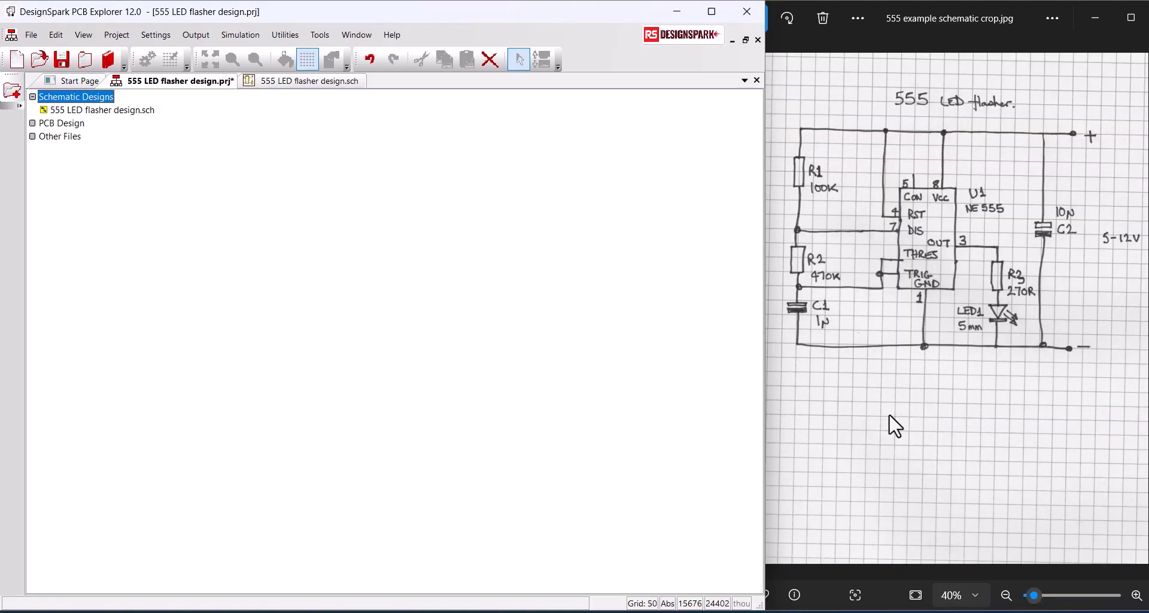
click(327, 82)
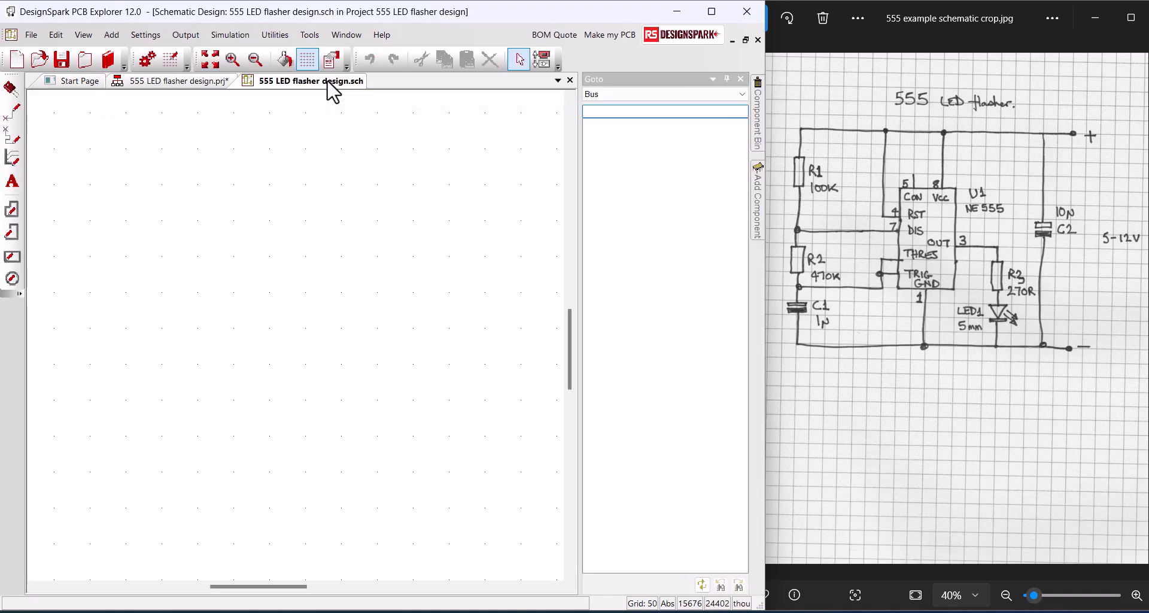
click(726, 79)
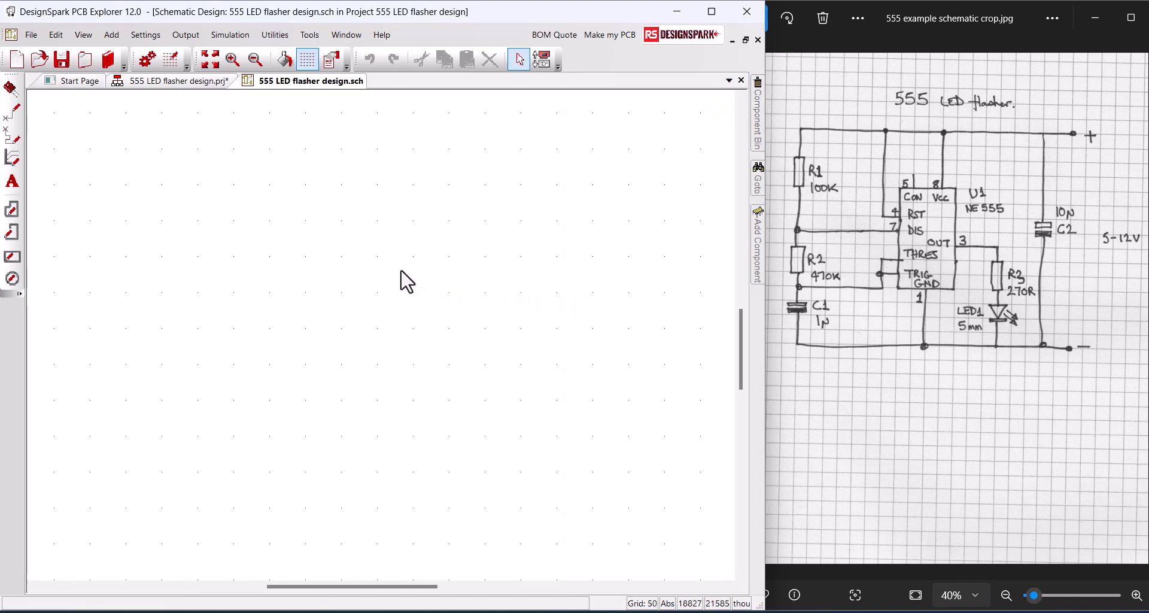
Open the Library Manager past the built-in libraries notice and examine the User component library and the library folders and files
click(107, 59)
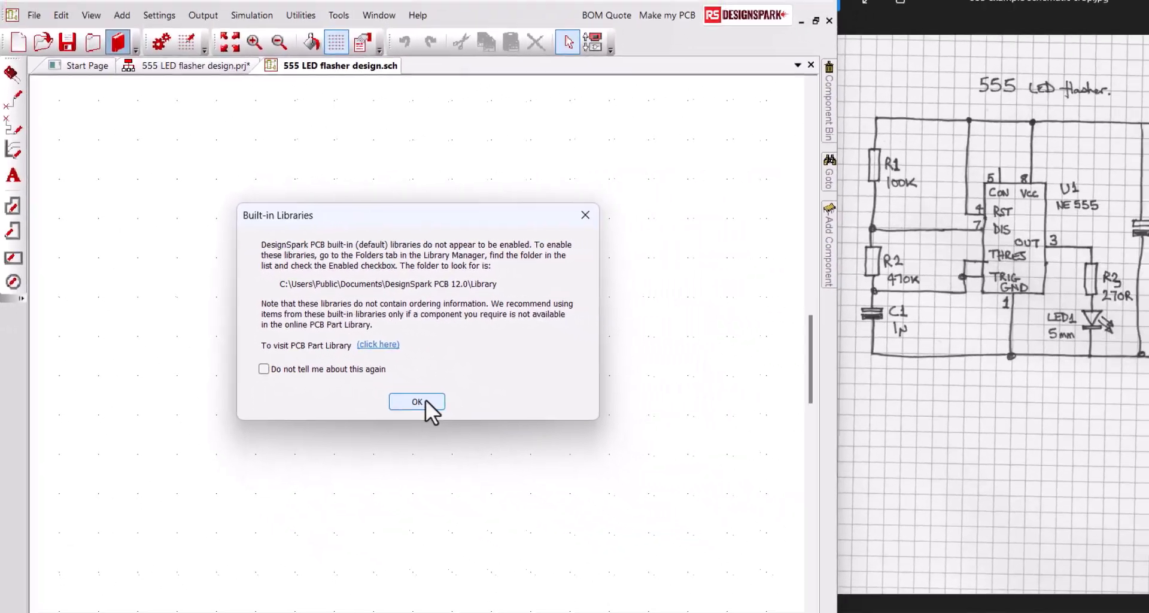
click(578, 462)
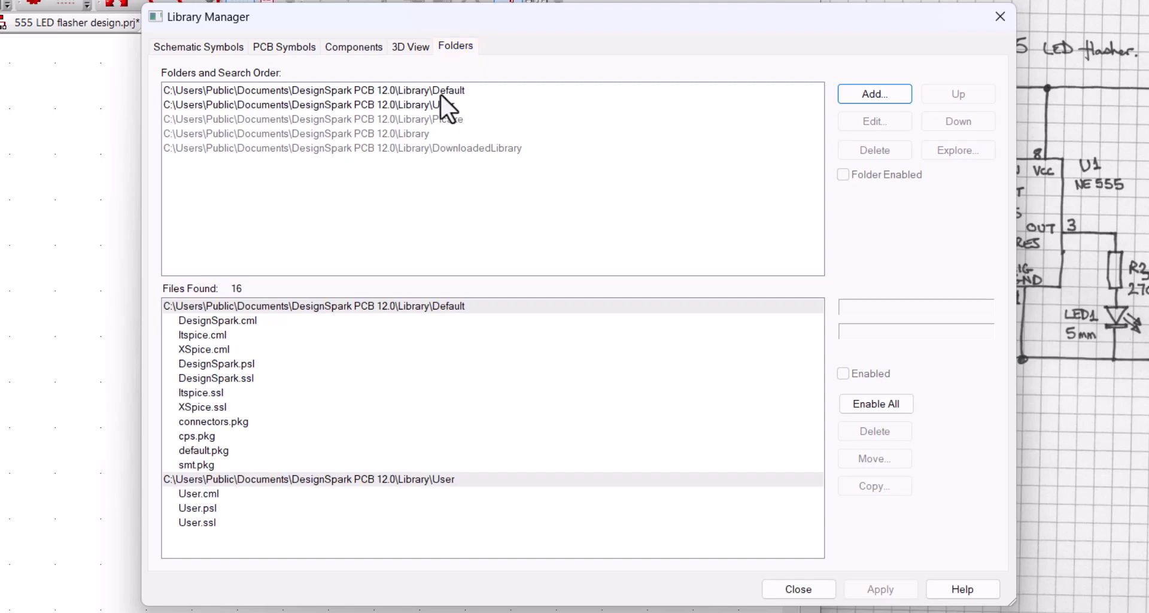
click(368, 46)
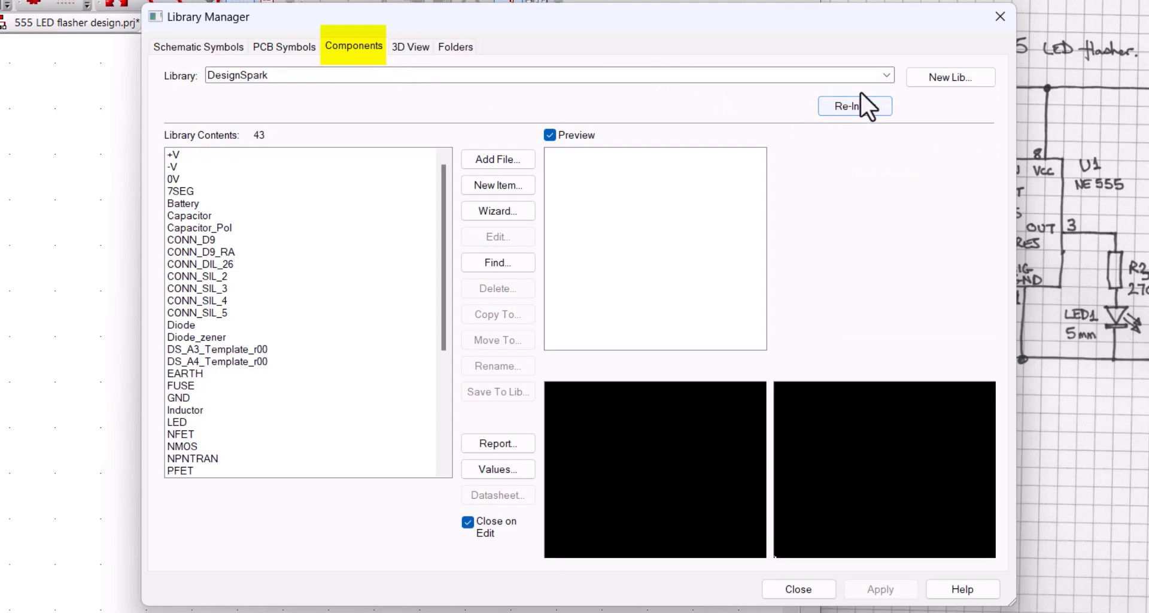
click(885, 75)
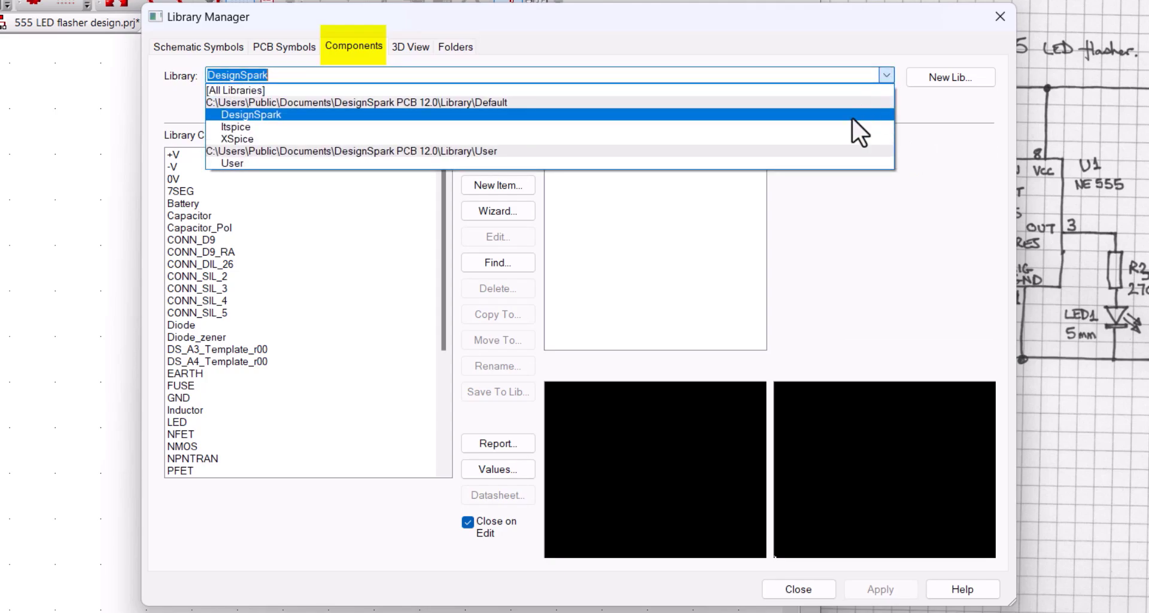
click(847, 164)
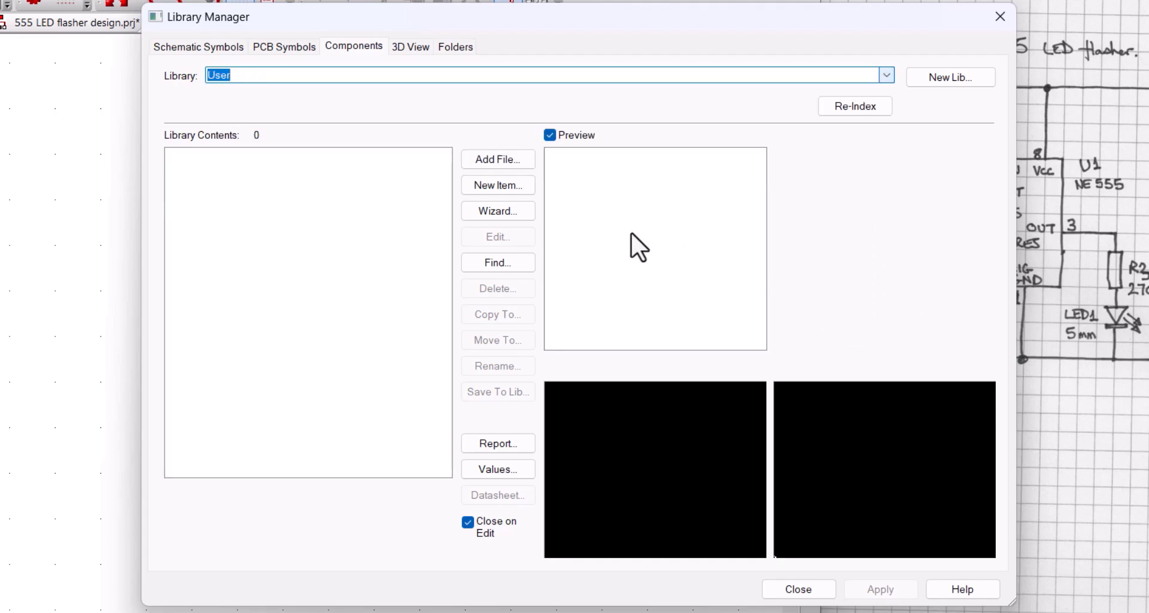
click(461, 48)
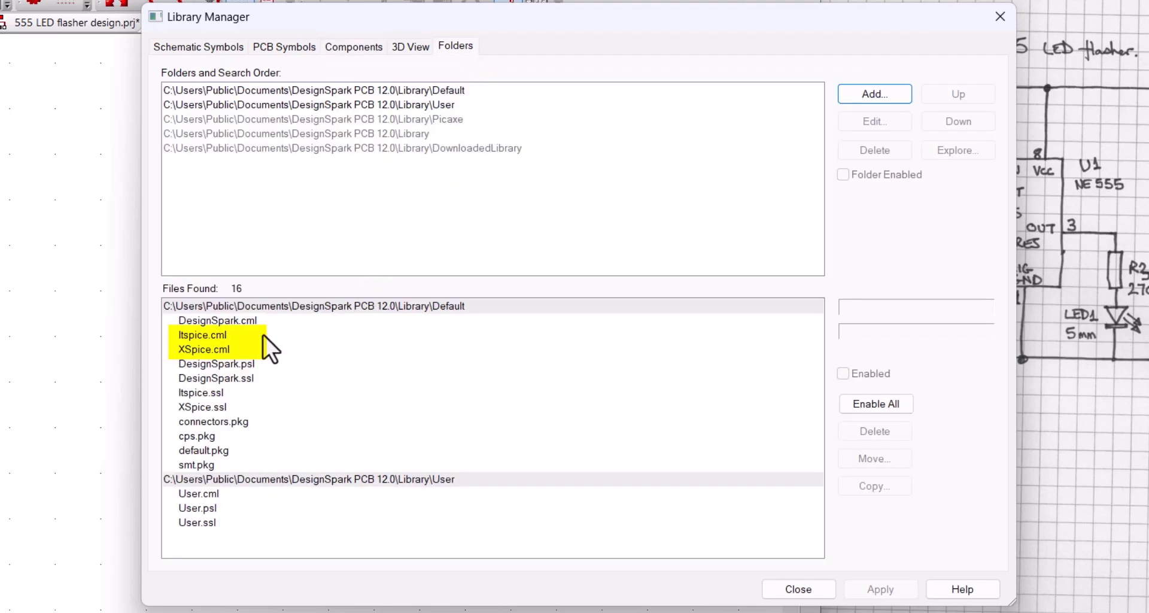
Disable the ltspice.cml and XSpice.cml component libraries in the Default library folder
click(207, 339)
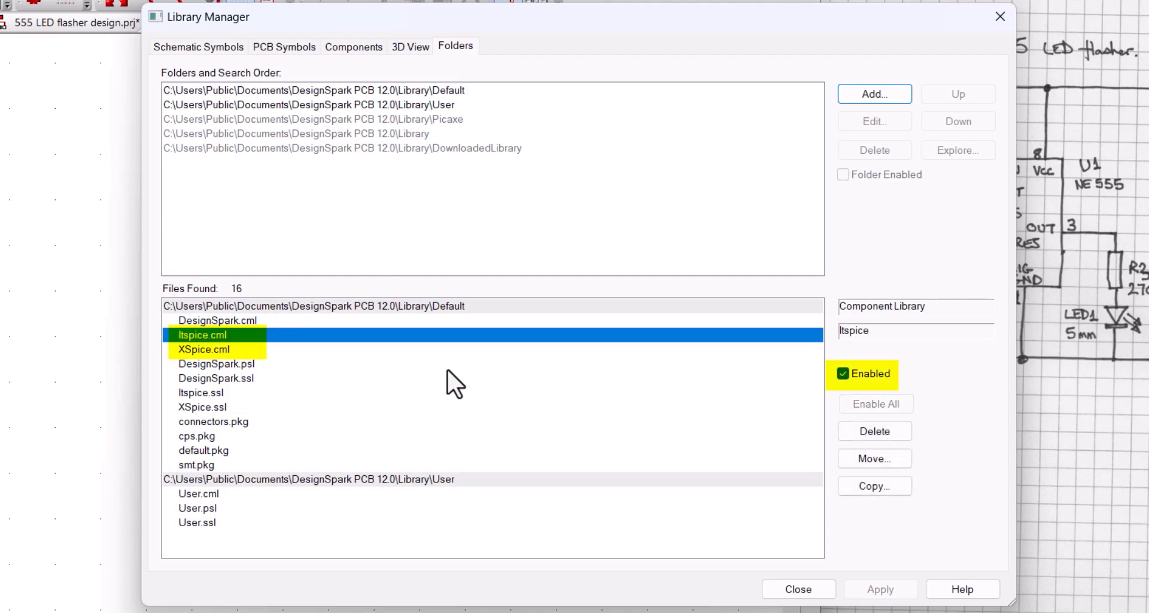
click(844, 373)
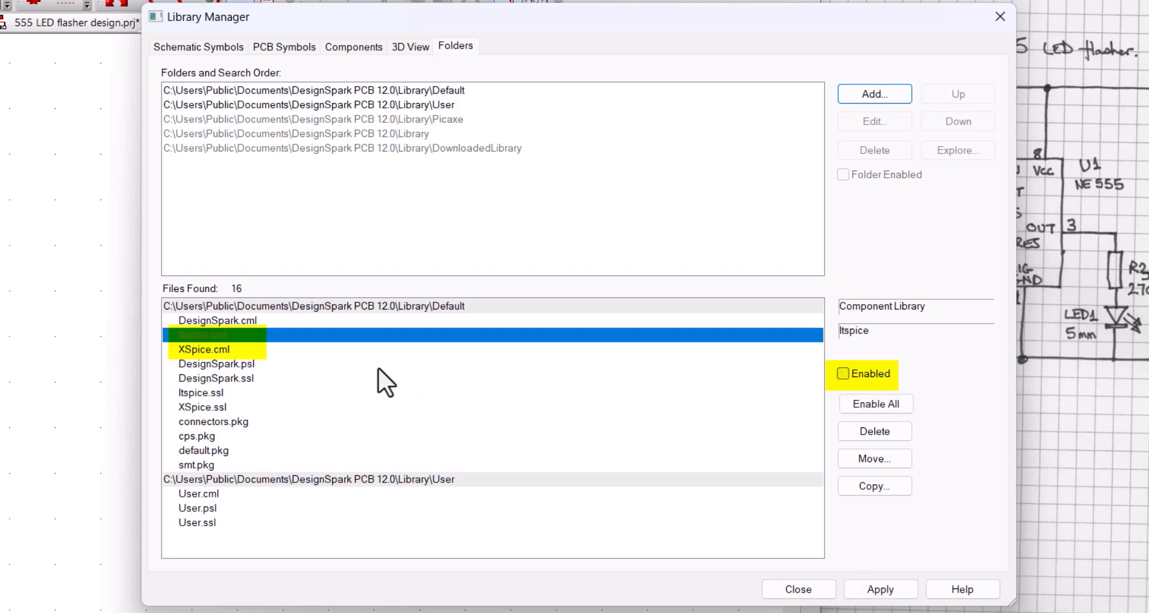
click(200, 351)
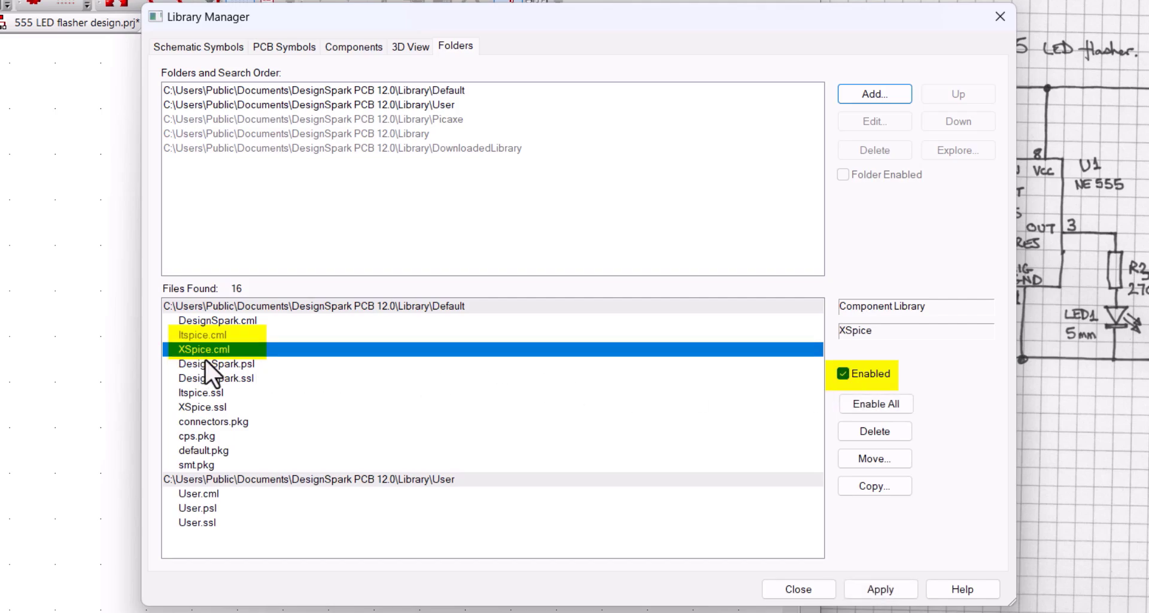
click(843, 373)
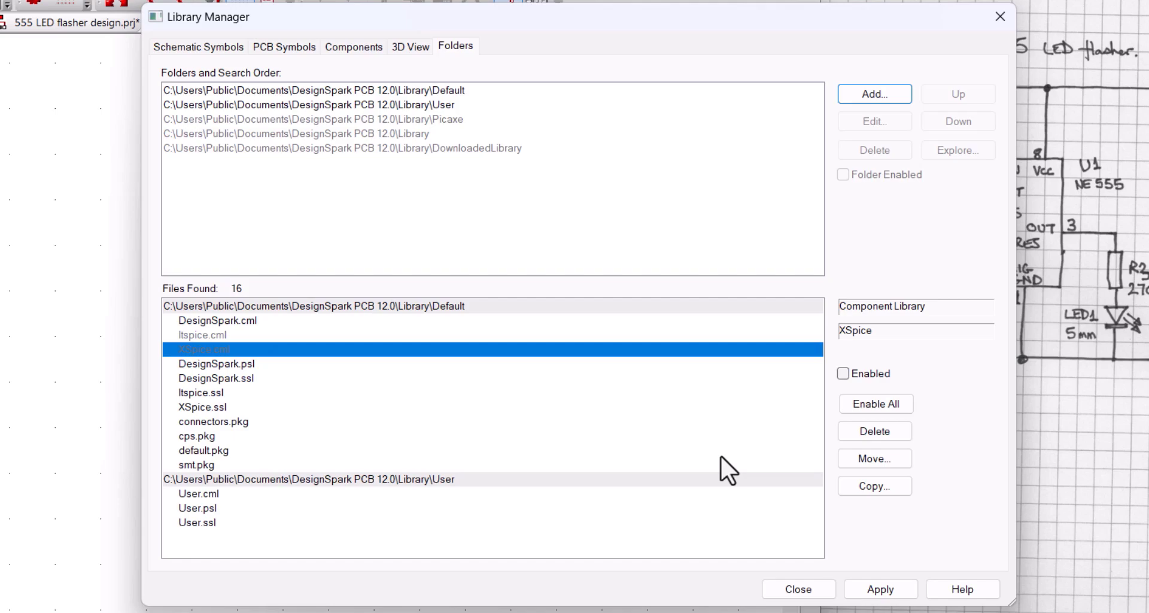
Enable the C:\Users\Public\Documents\DesignSpark PCB 12.0\Library folder and apply the library changes
click(406, 133)
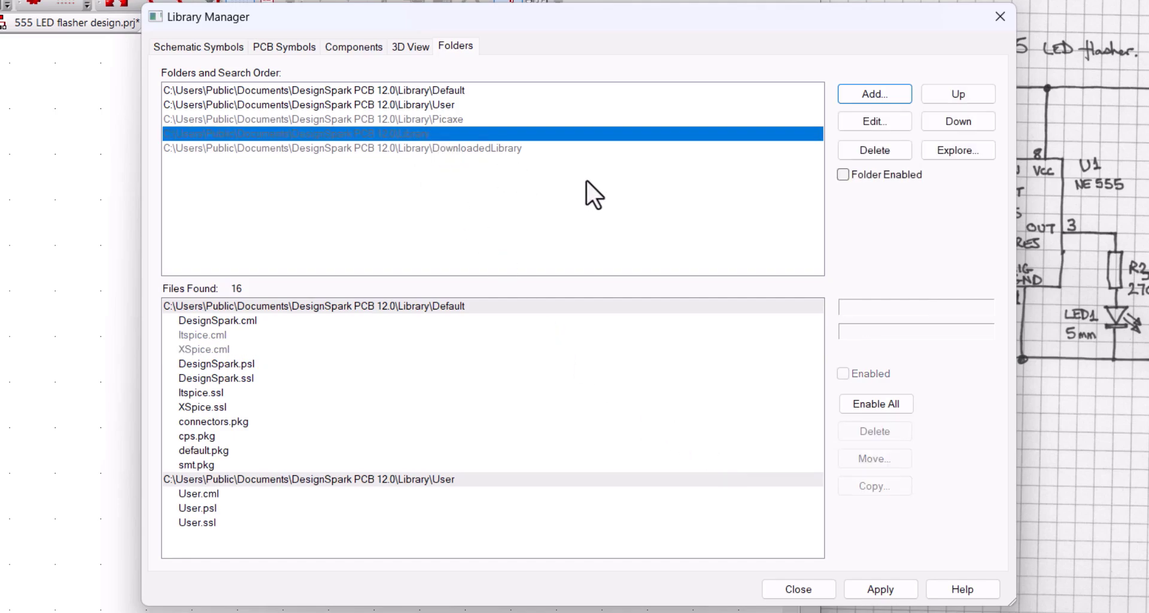
click(842, 175)
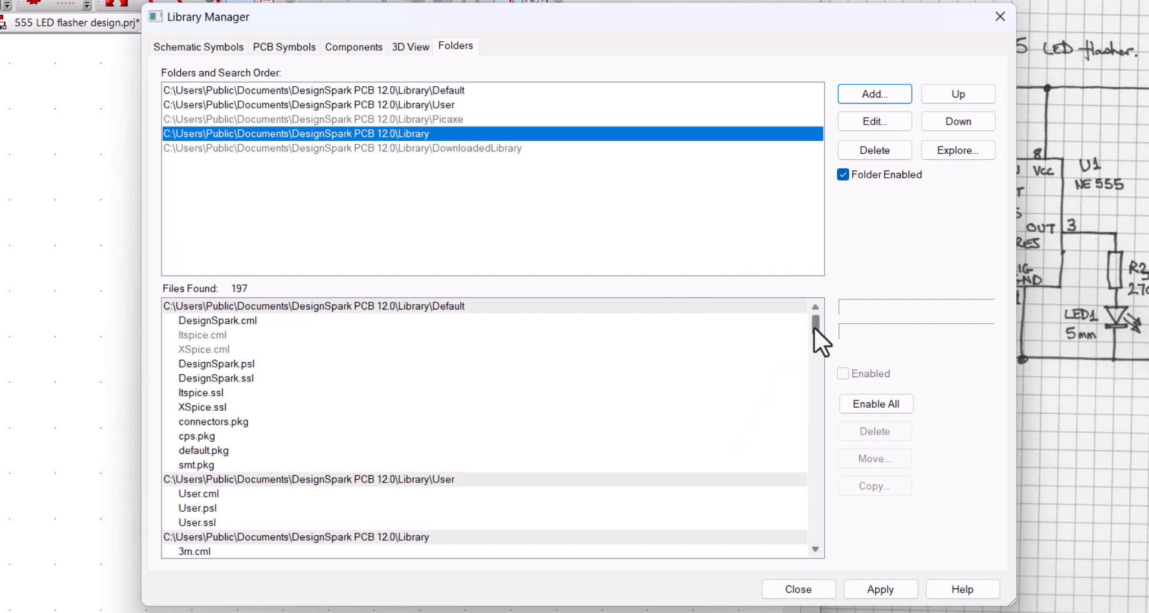
mouse_move(813, 326)
mouse_down()
mouse_move(874, 535)
mouse_move(823, 322)
mouse_up()
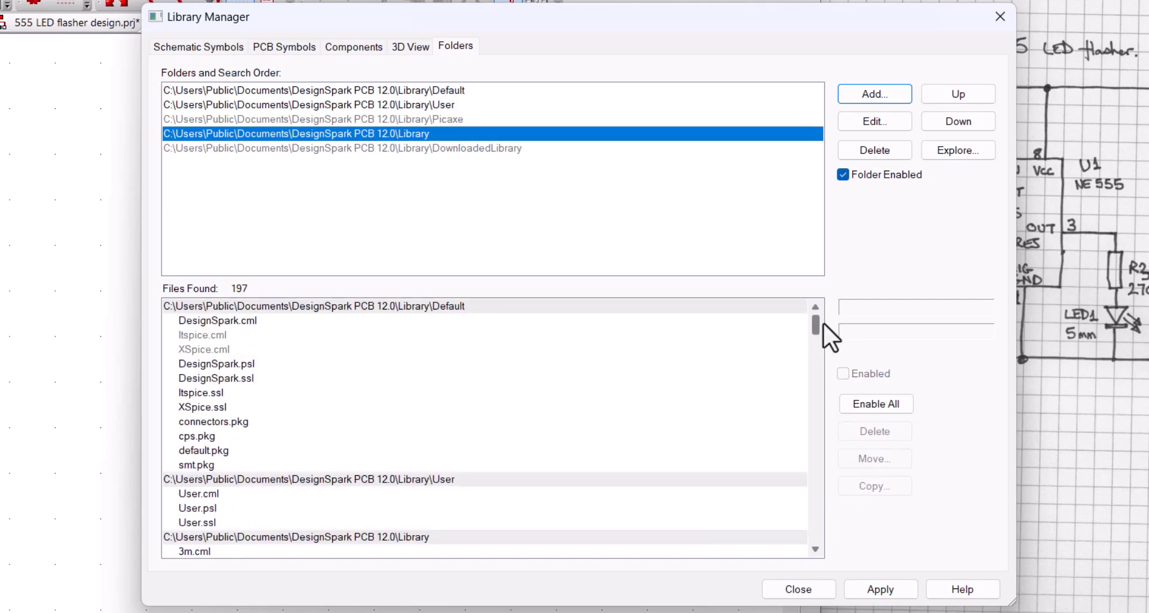
click(892, 583)
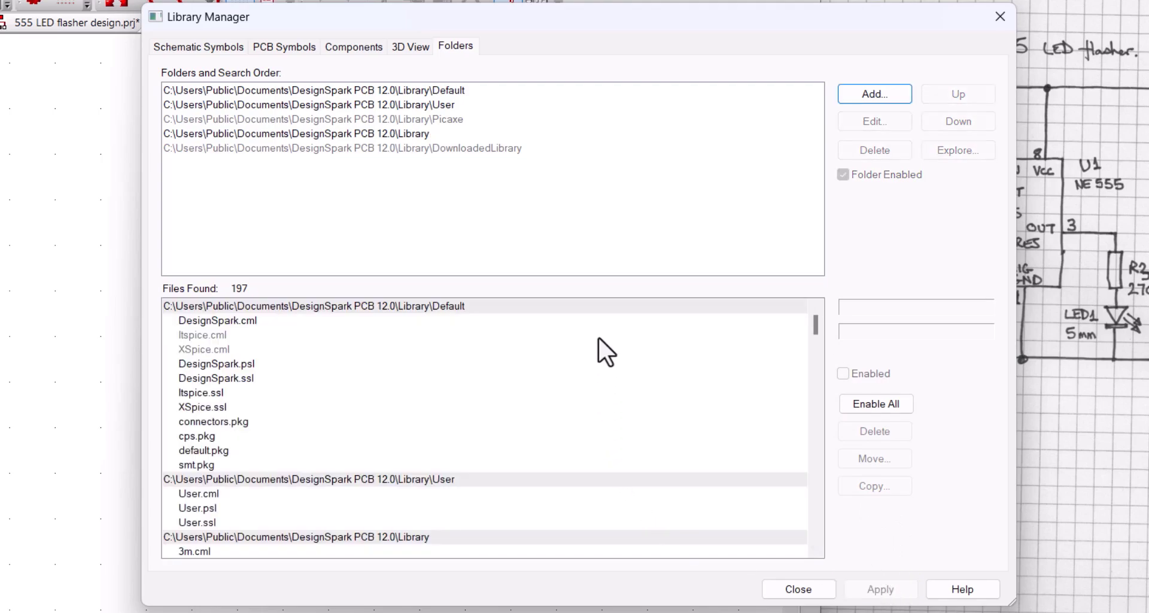
Preview the 4002 and 4014 components in the 4000 component library
click(345, 53)
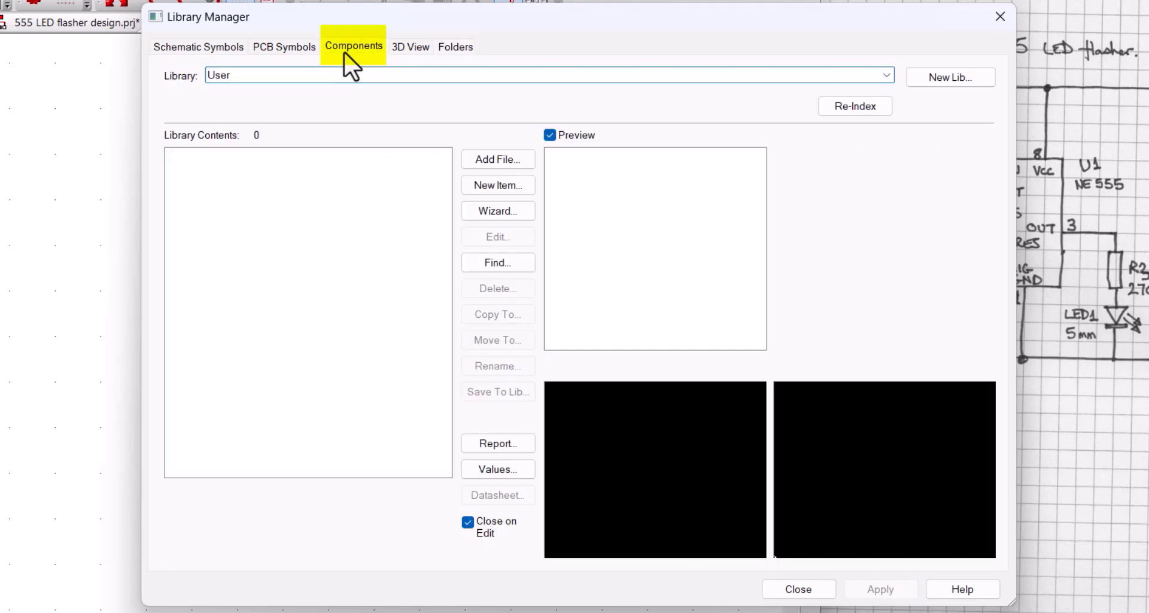
click(887, 72)
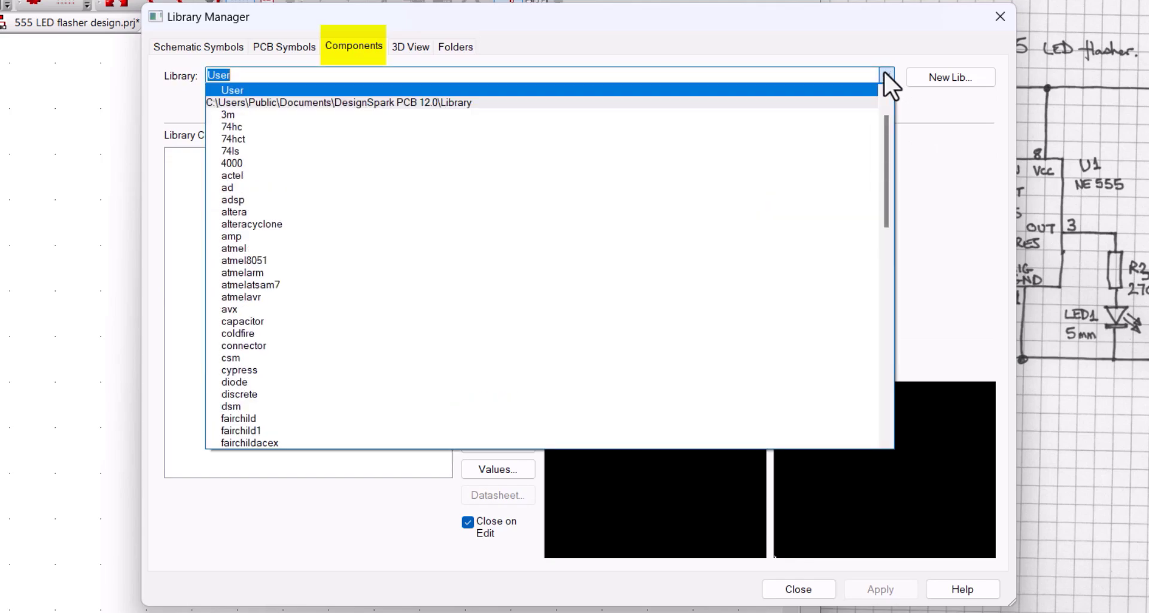
click(523, 164)
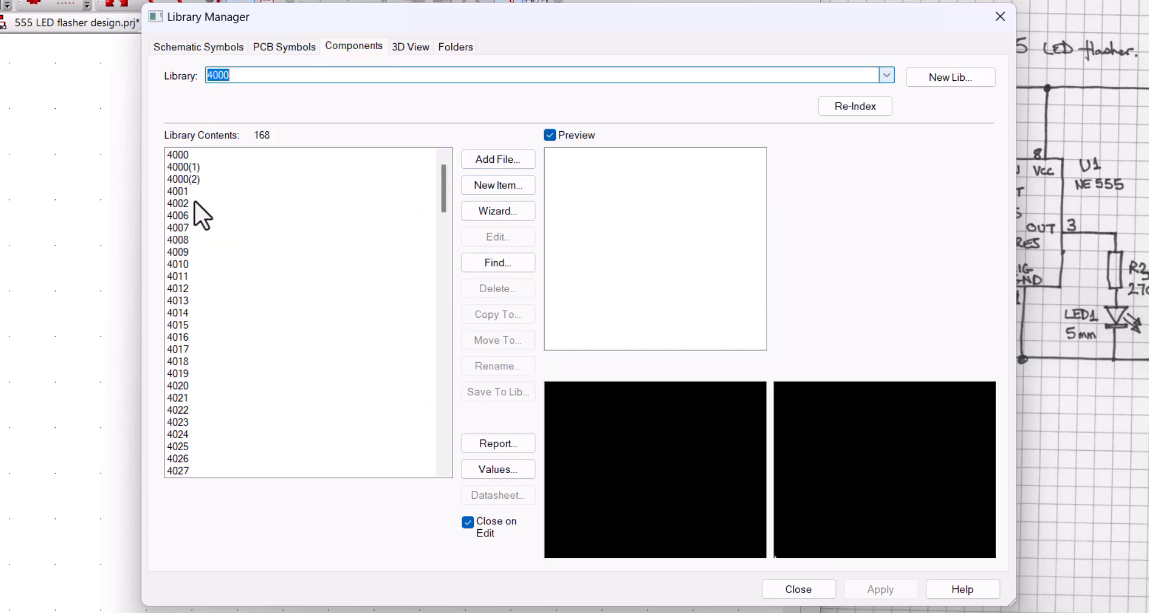
click(173, 203)
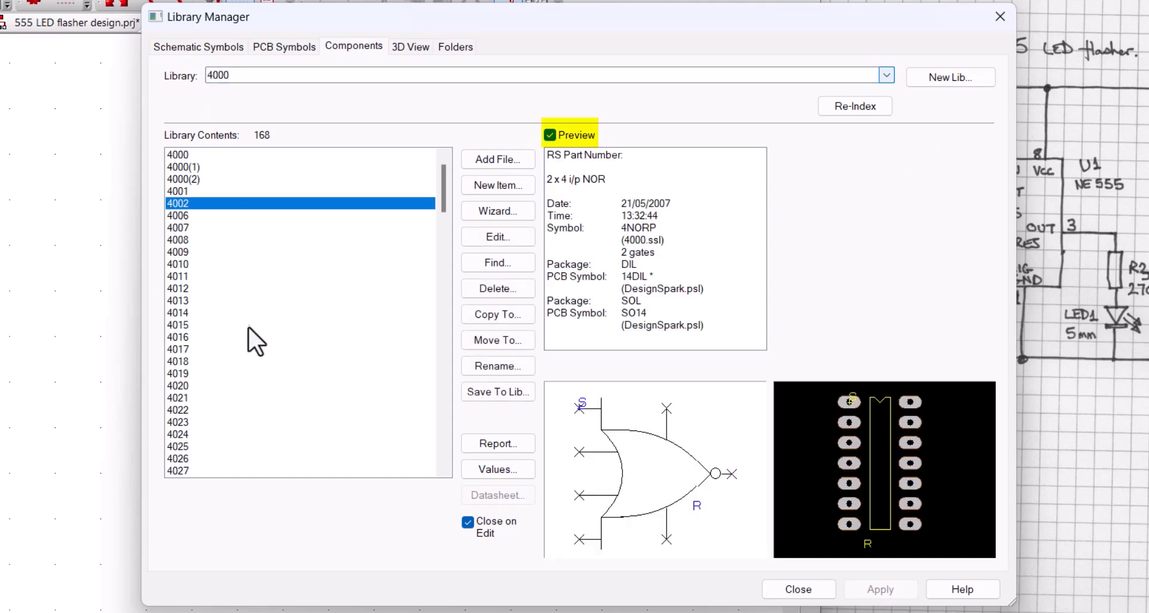
click(187, 313)
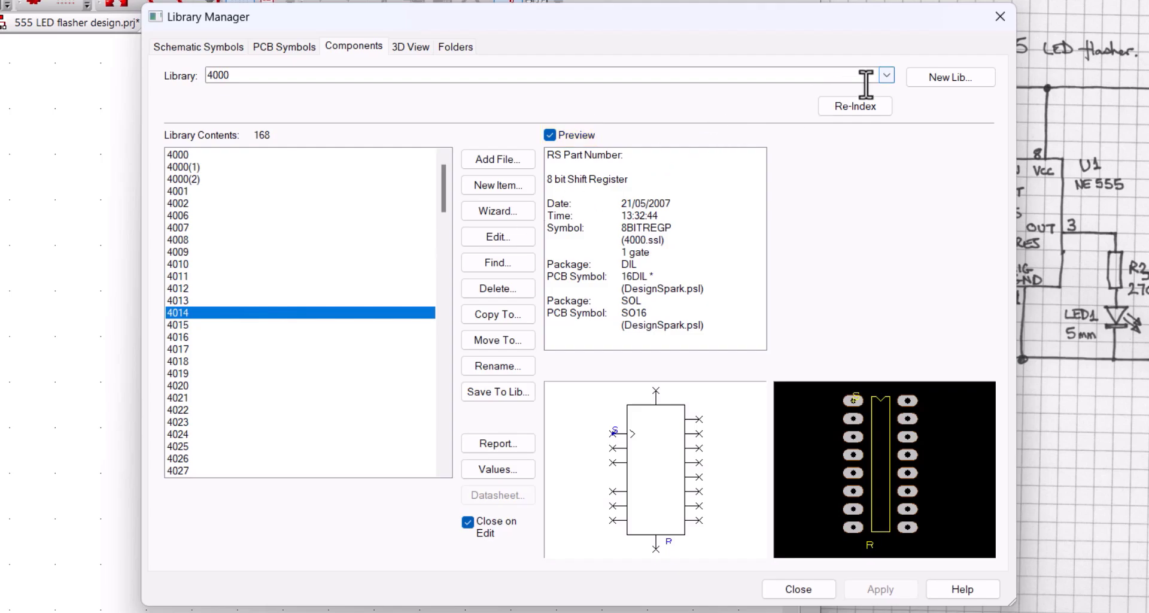
Preview the DSPIC30F2012-XXX_SP and DSPIC30F2020-XXX_SO components in the microchippic library, and close the Library Manager
click(886, 76)
scroll(410, 346, down, 6)
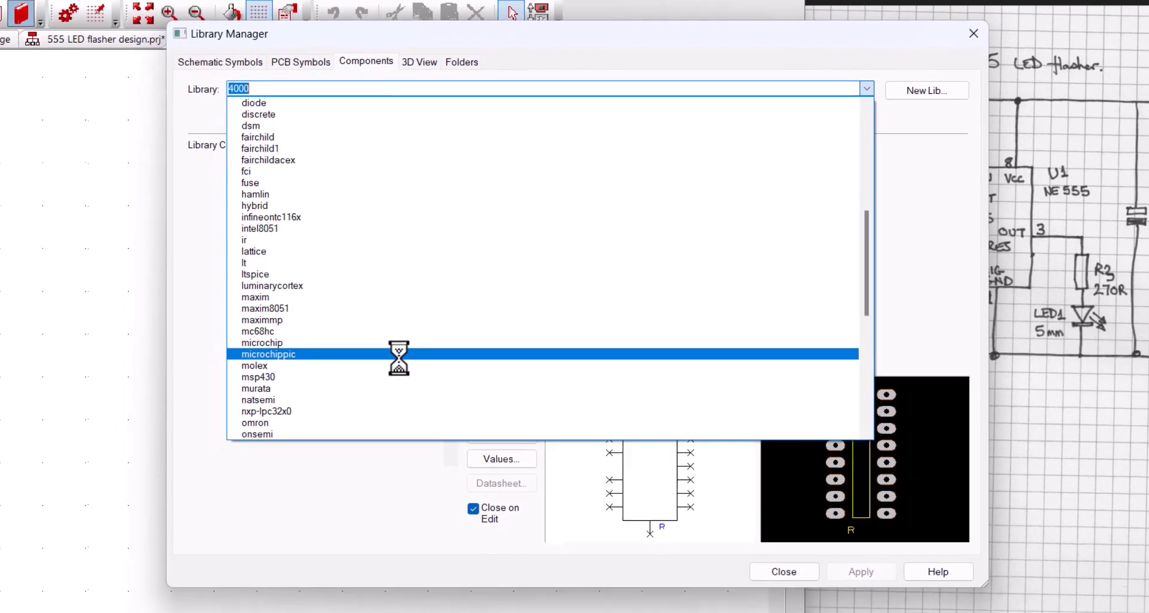
click(399, 354)
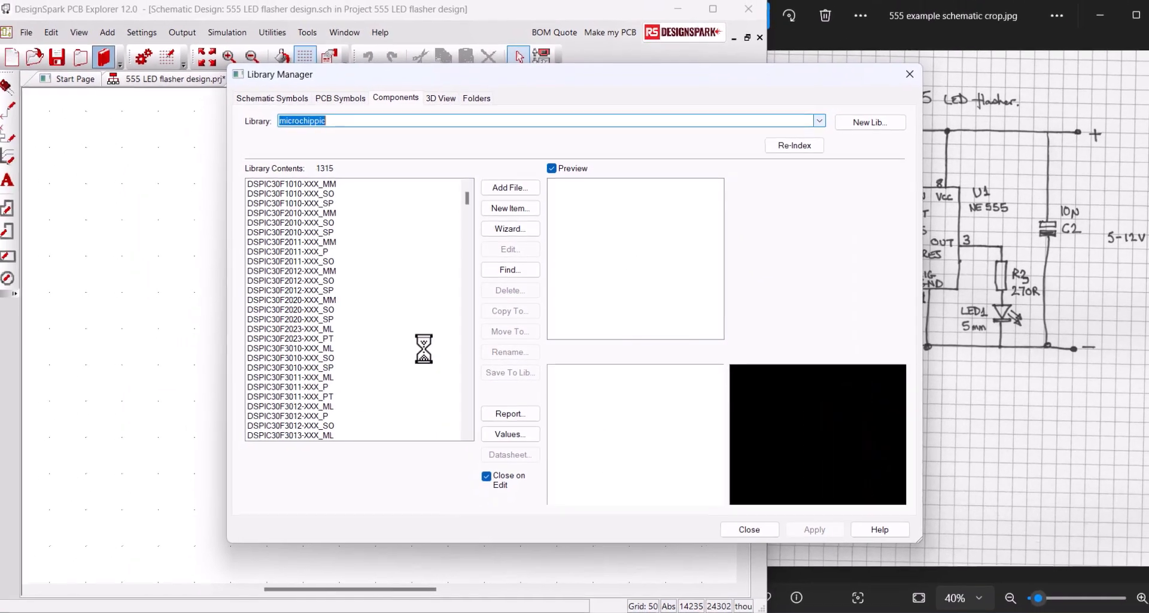
click(240, 290)
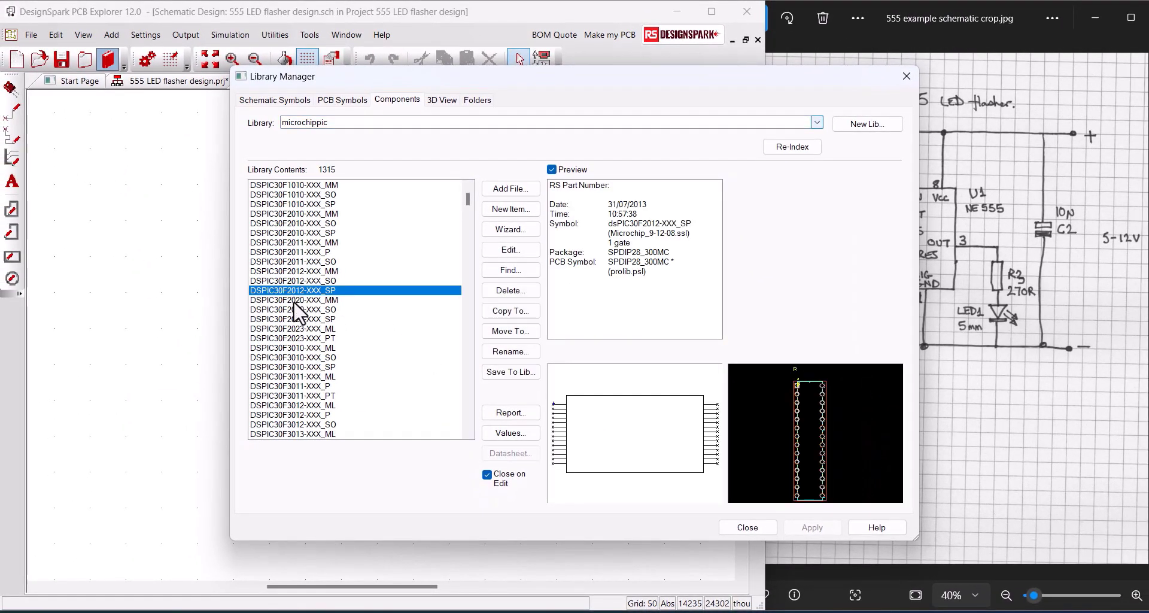
click(300, 309)
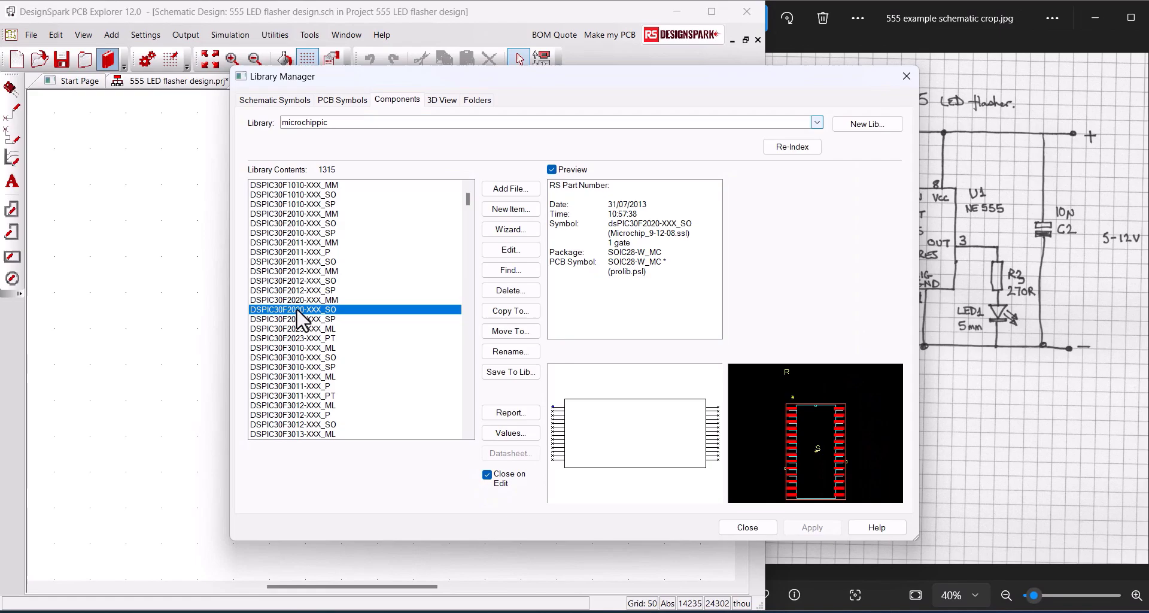
click(752, 529)
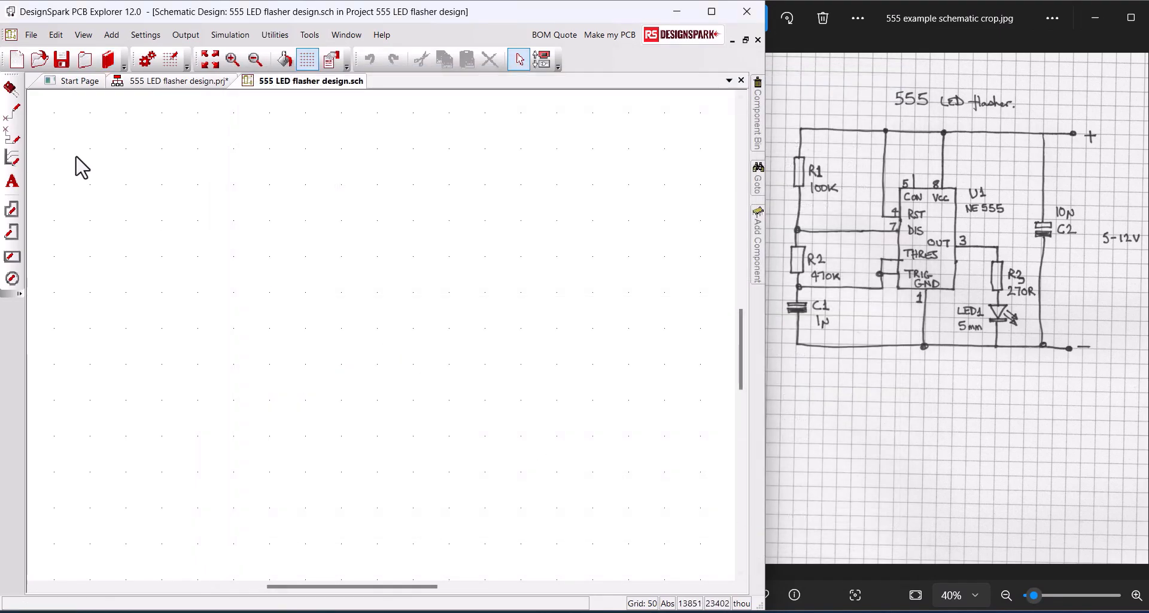
Start adding a component to the schematic with the library choice set to [All Libraries]
click(12, 90)
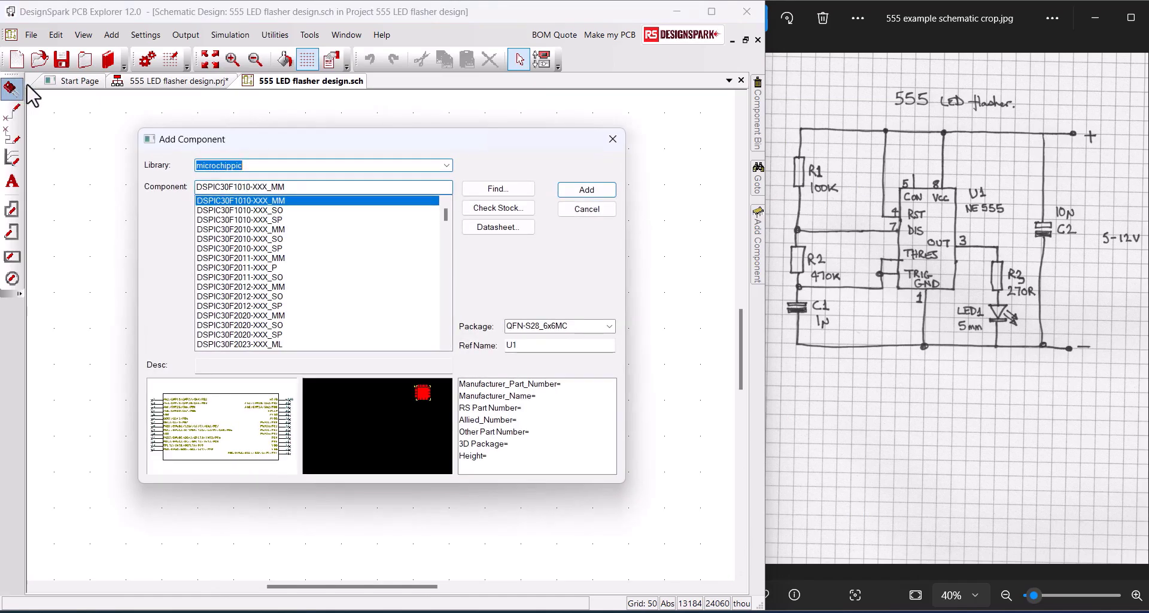
click(447, 166)
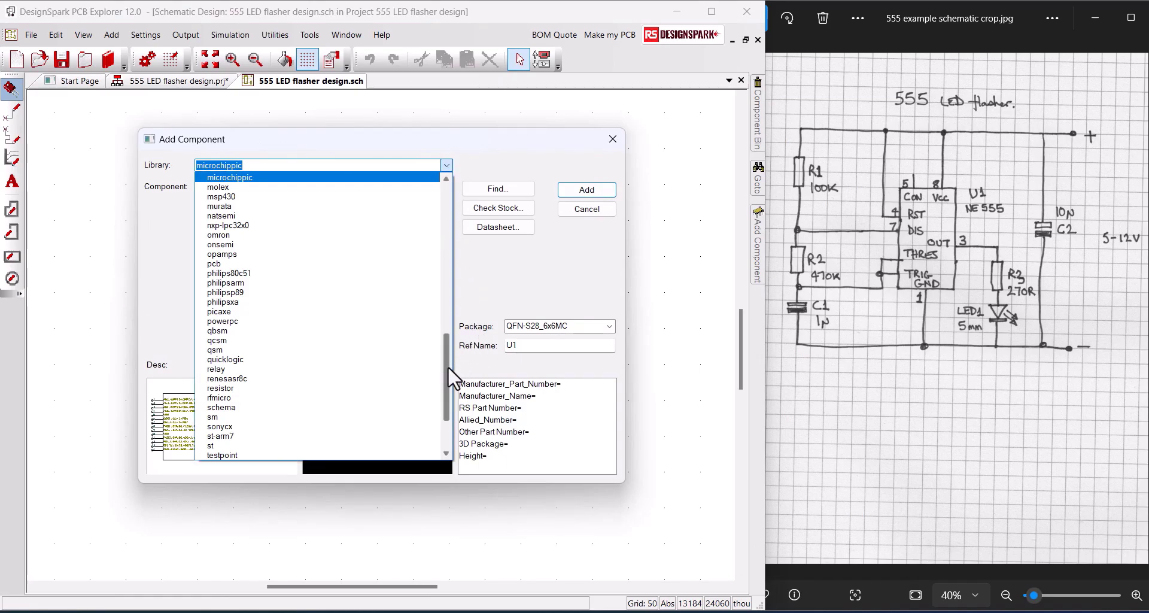
drag(448, 366, 435, 215)
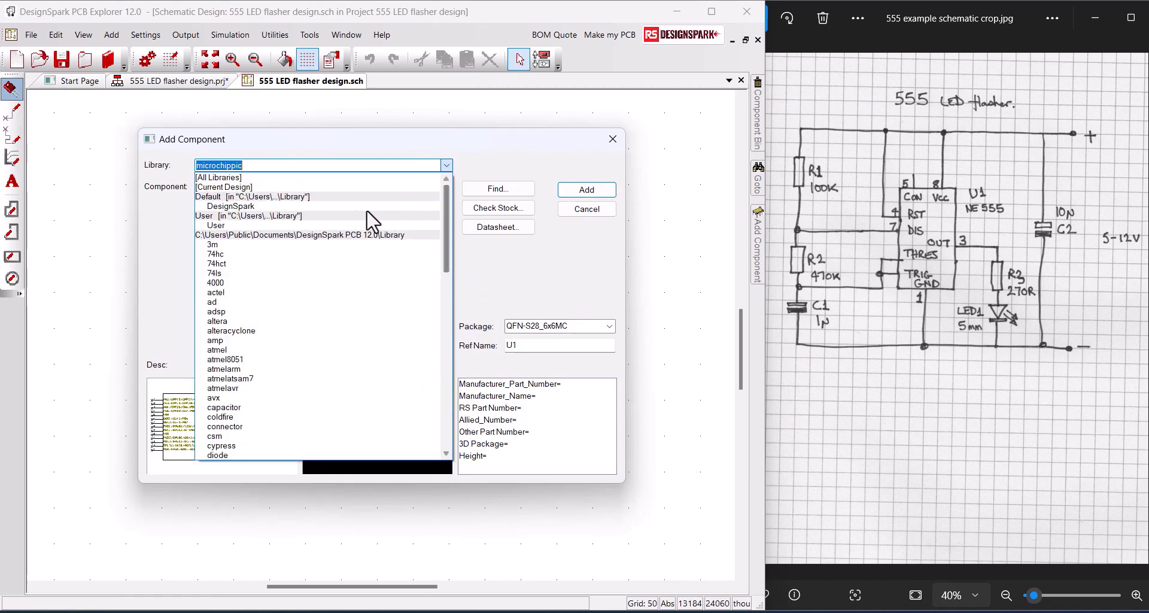
click(348, 181)
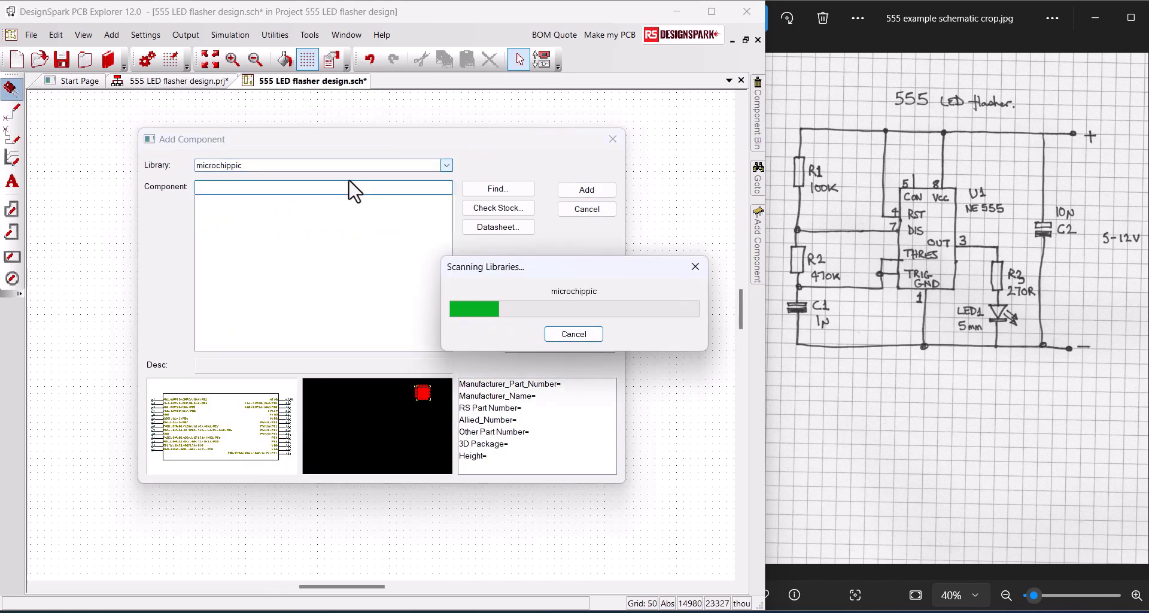
Find components whose name contains 555 and choose the 555 [DIL/hybrid] part
click(483, 193)
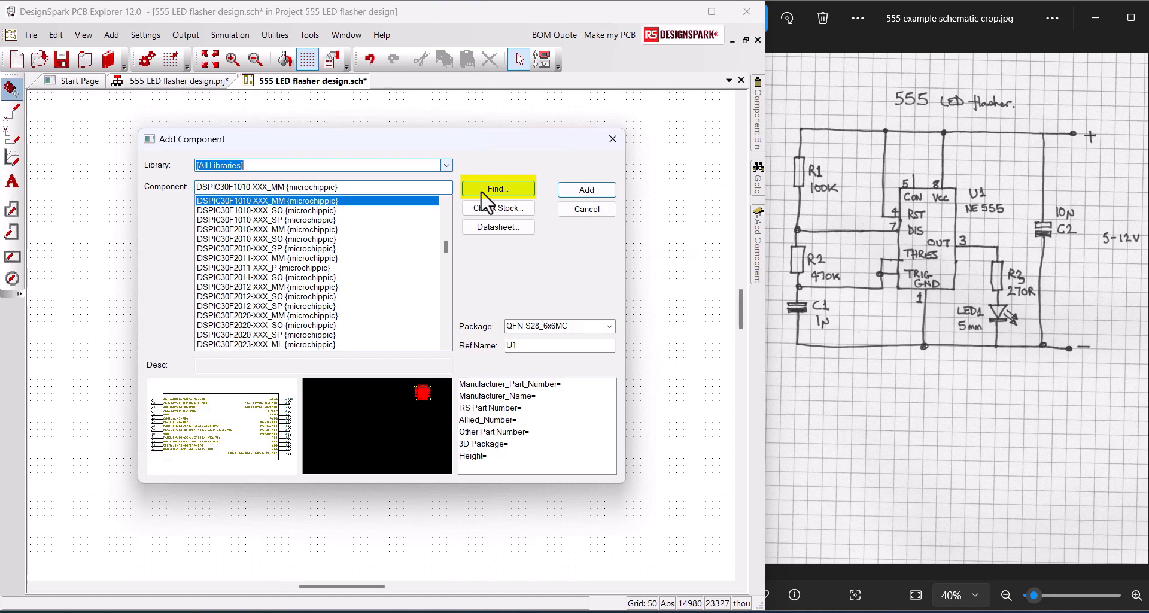
click(483, 189)
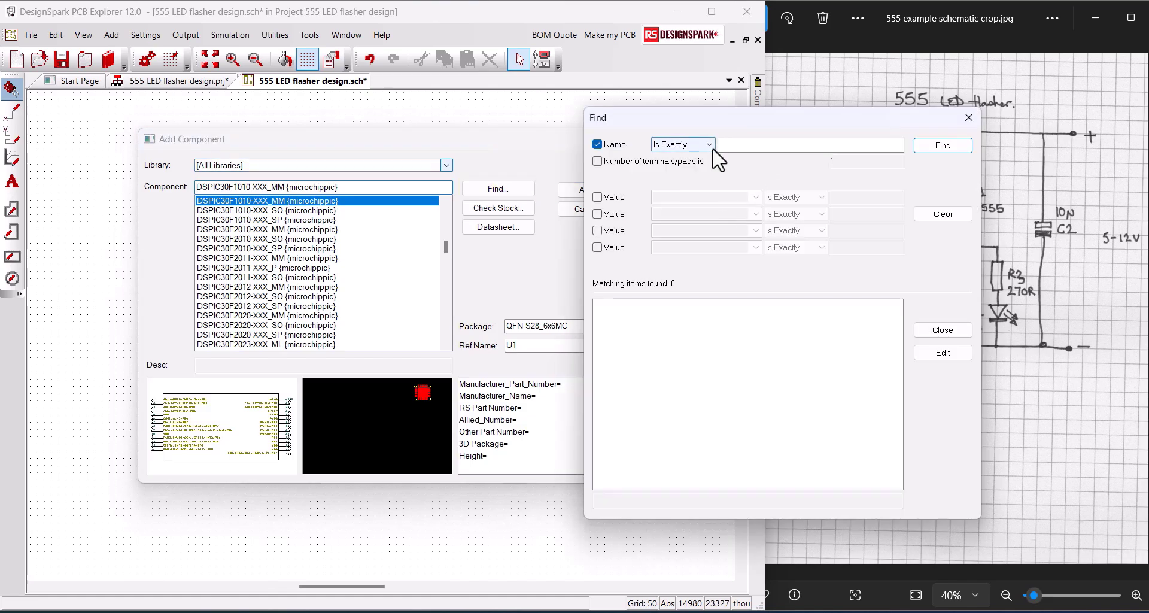
click(709, 145)
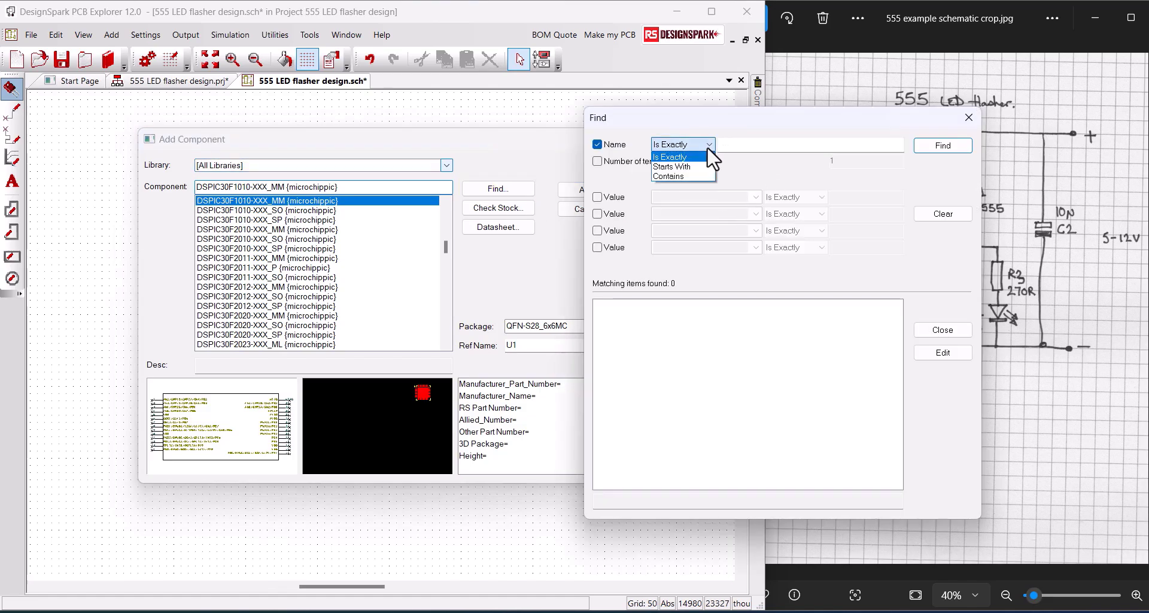
click(690, 174)
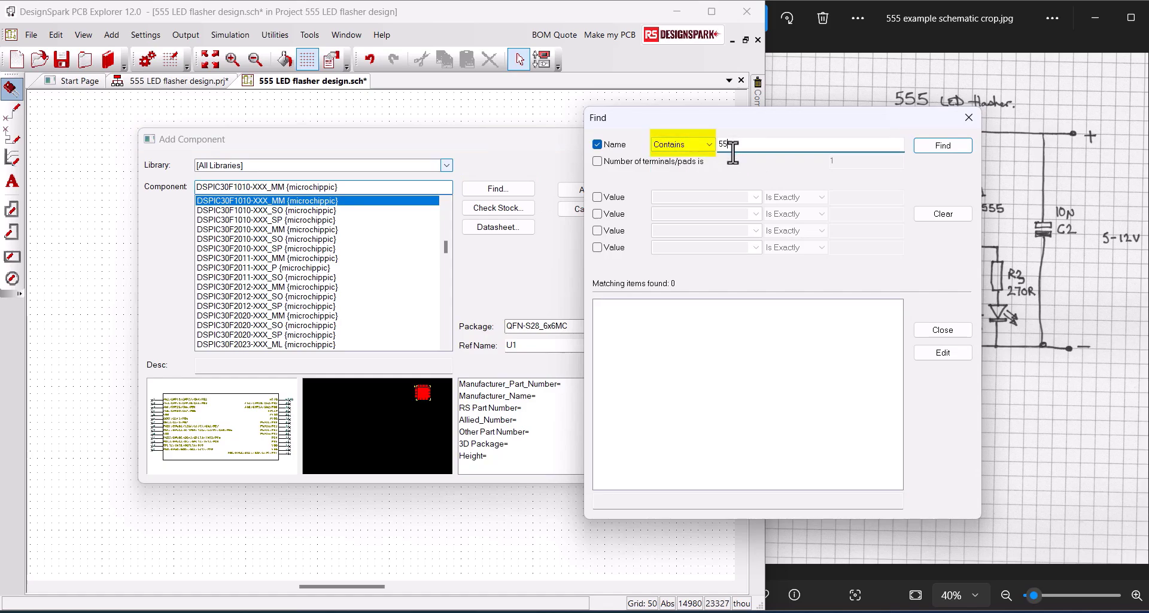
click(933, 148)
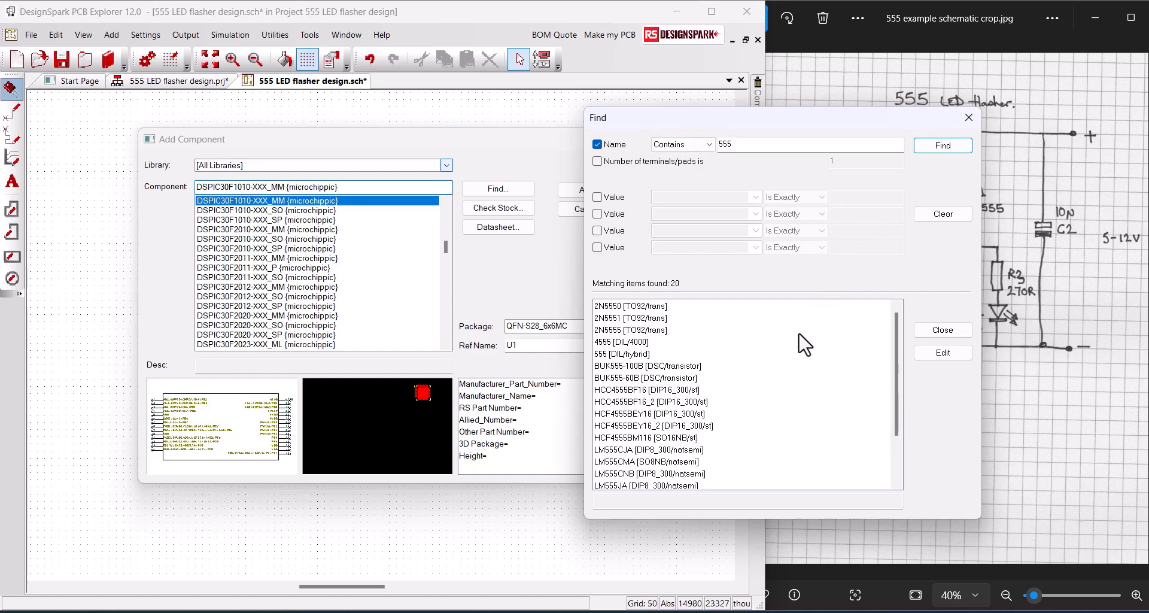
click(615, 354)
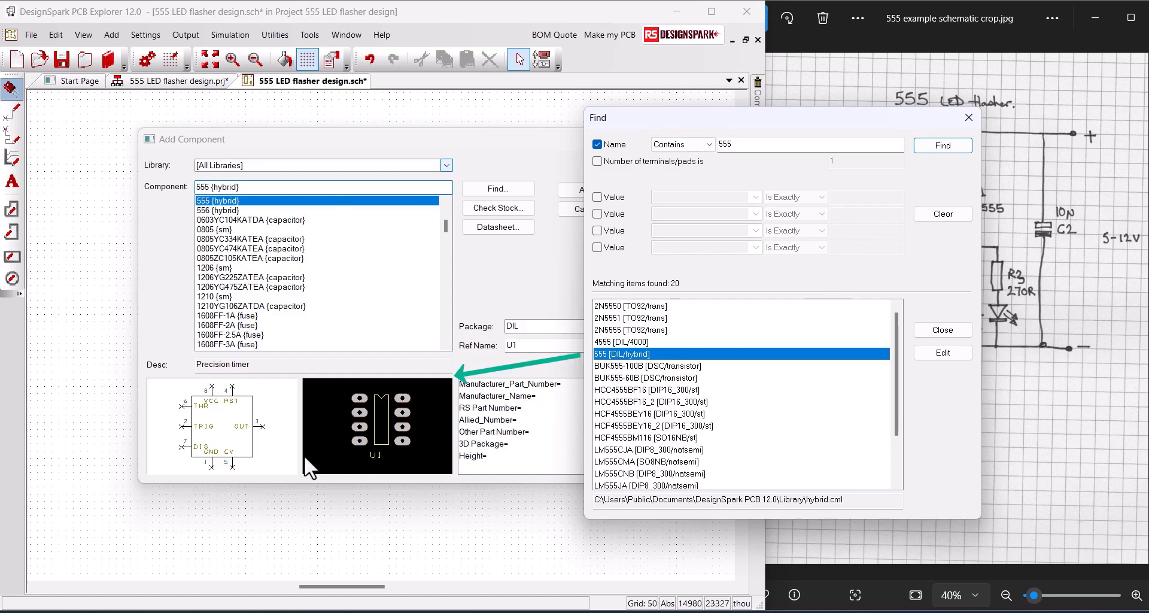
click(962, 331)
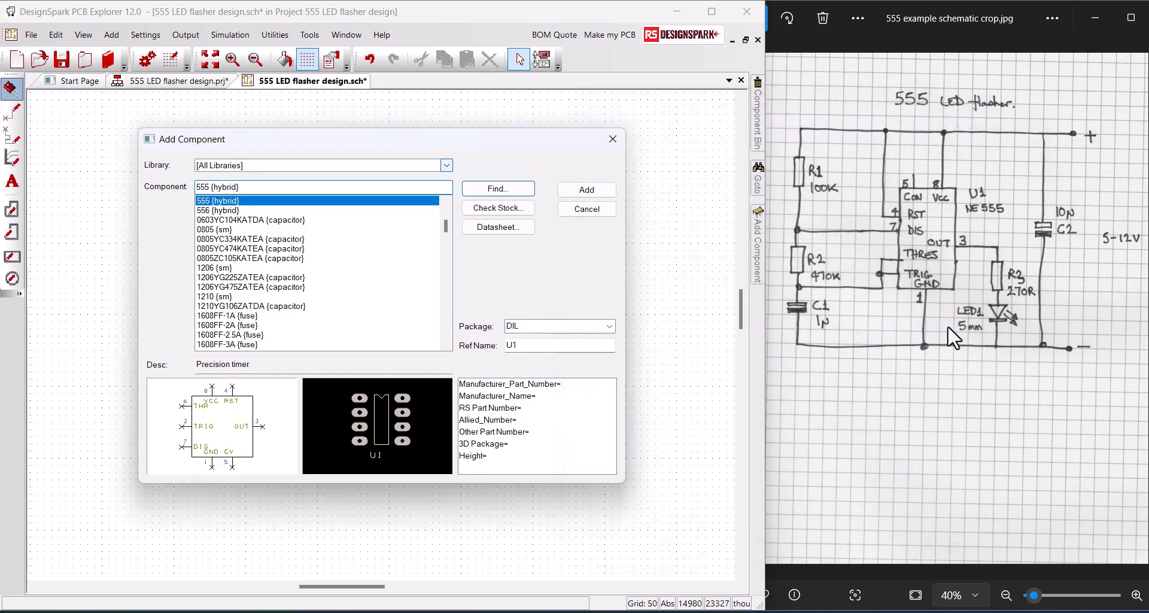
Place a single 555 timer in DIL package near the middle of the visible schematic sheet and end placement
click(589, 192)
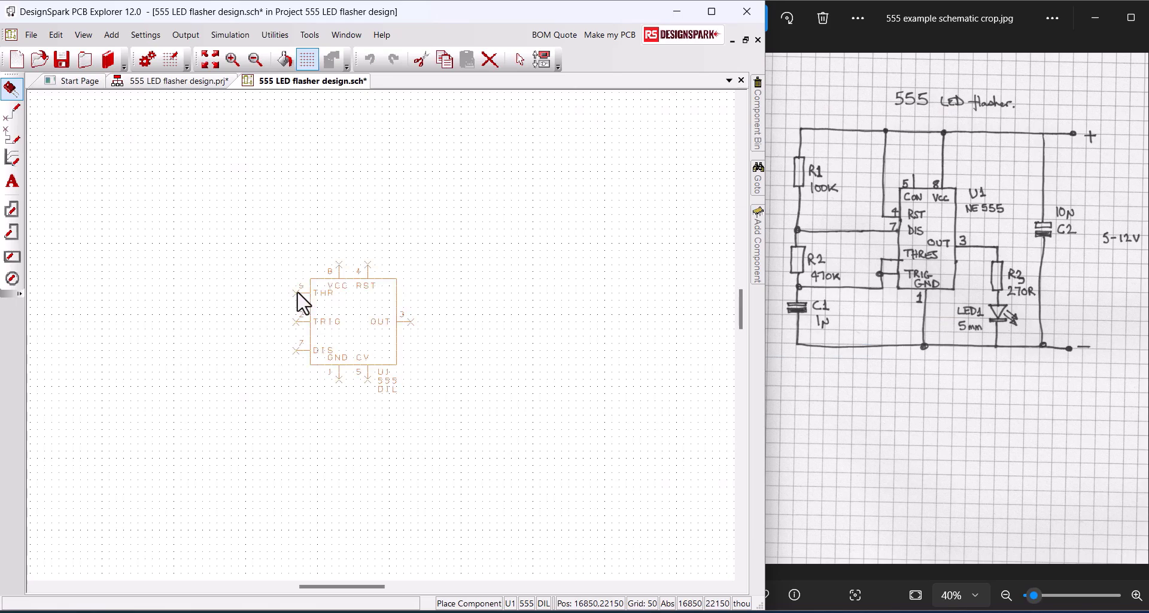
click(304, 304)
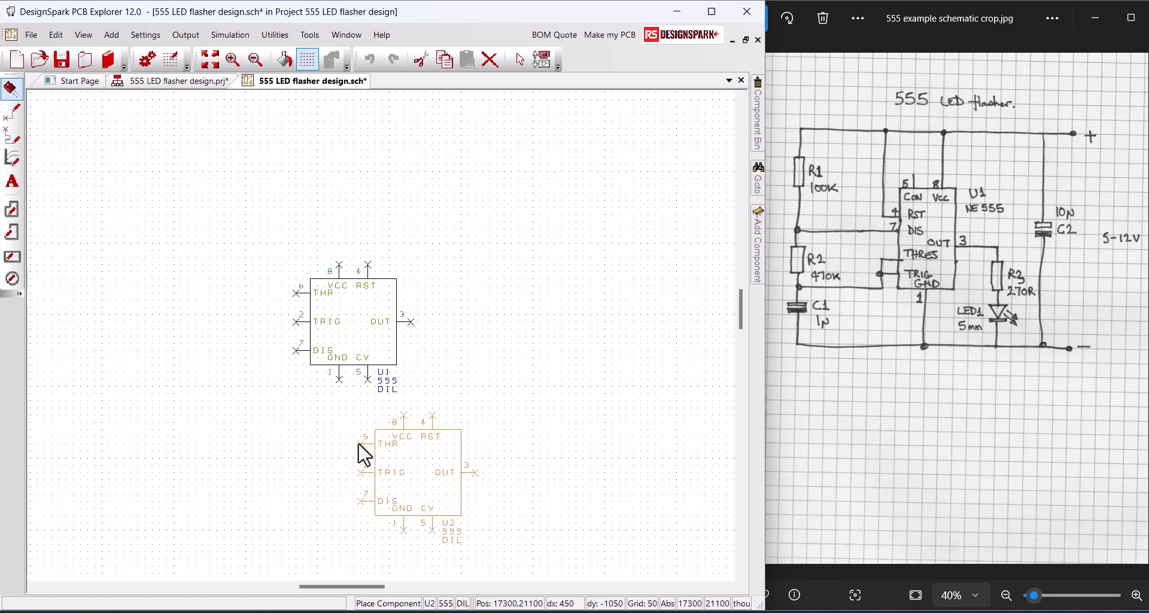
key(Escape)
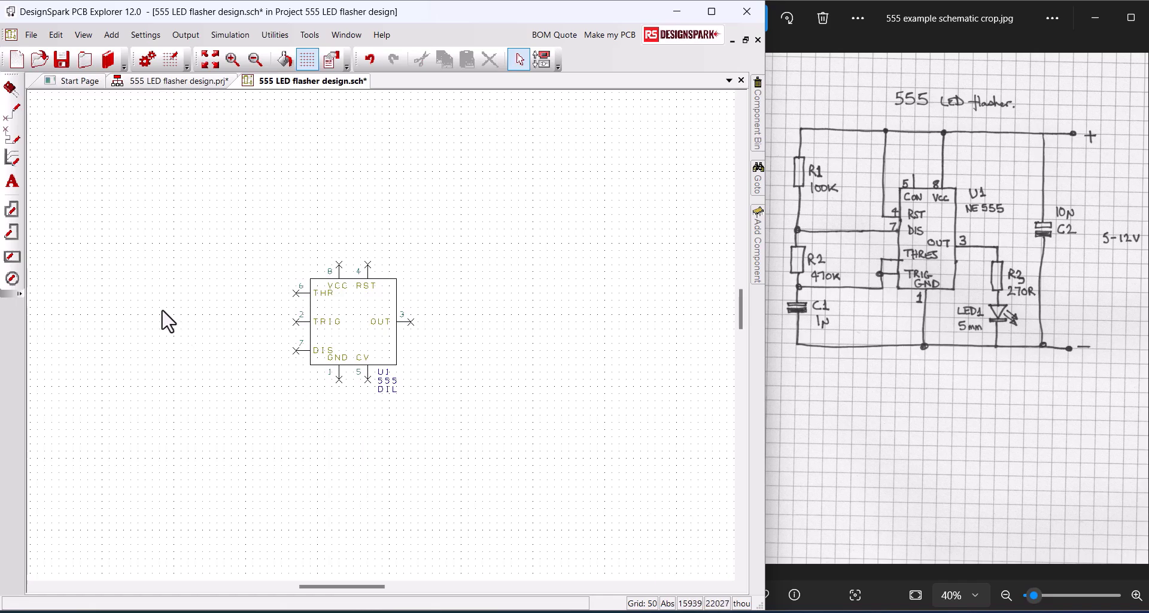
Disable the unneeded component library files in the main Library folder, including 3m.cml through atmel.cml, apply the change and close the Library Manager
click(11, 89)
click(107, 61)
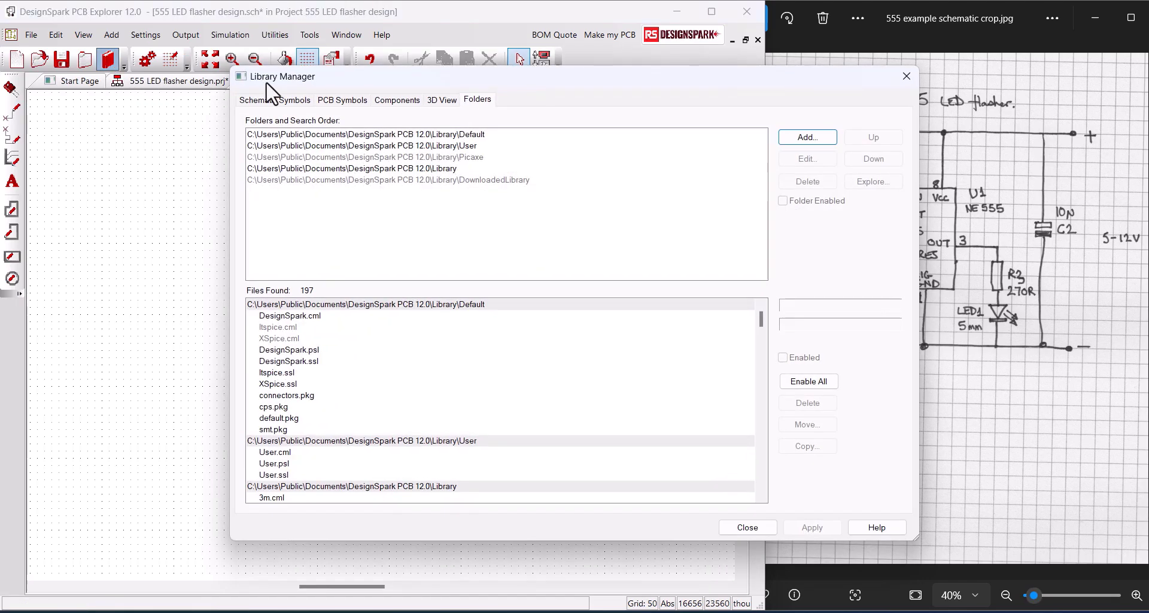
scroll(437, 353, down, 4)
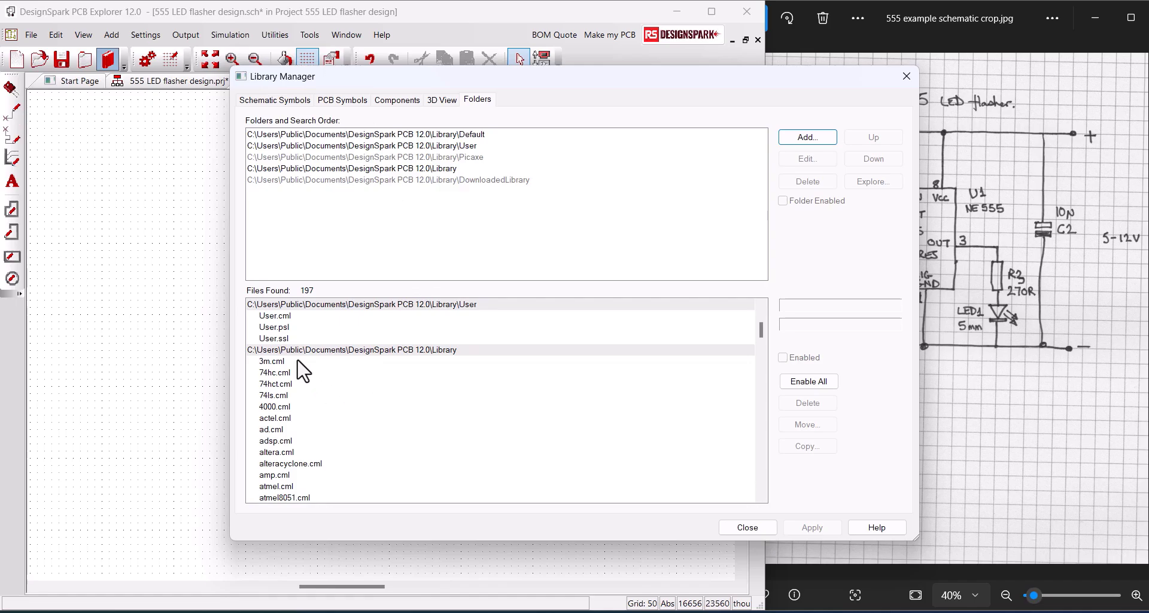
click(279, 363)
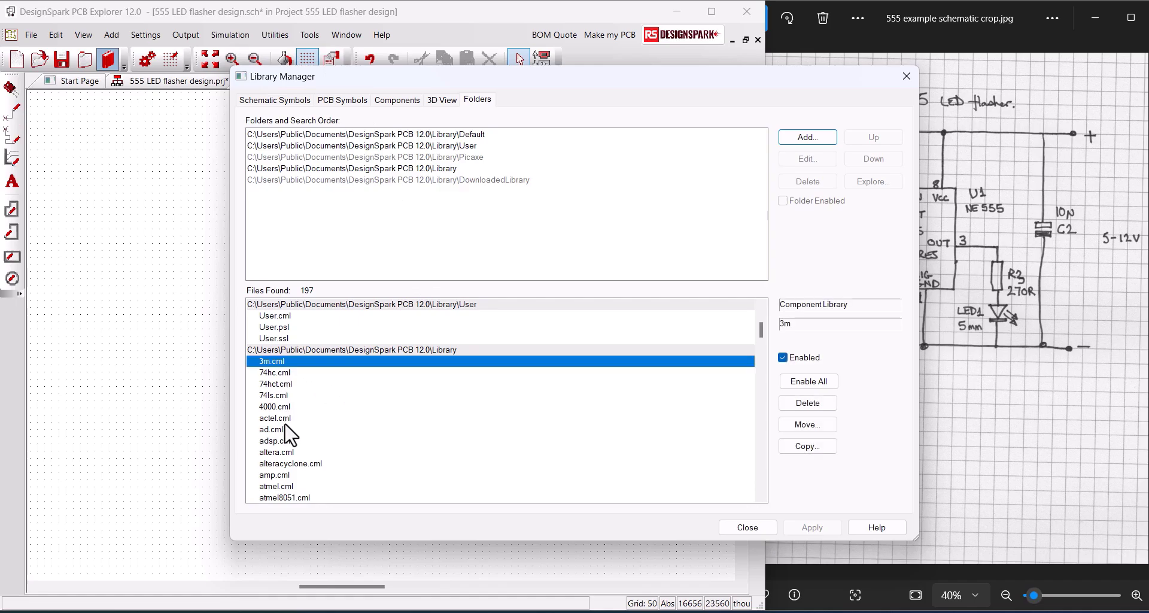
shift+click(289, 490)
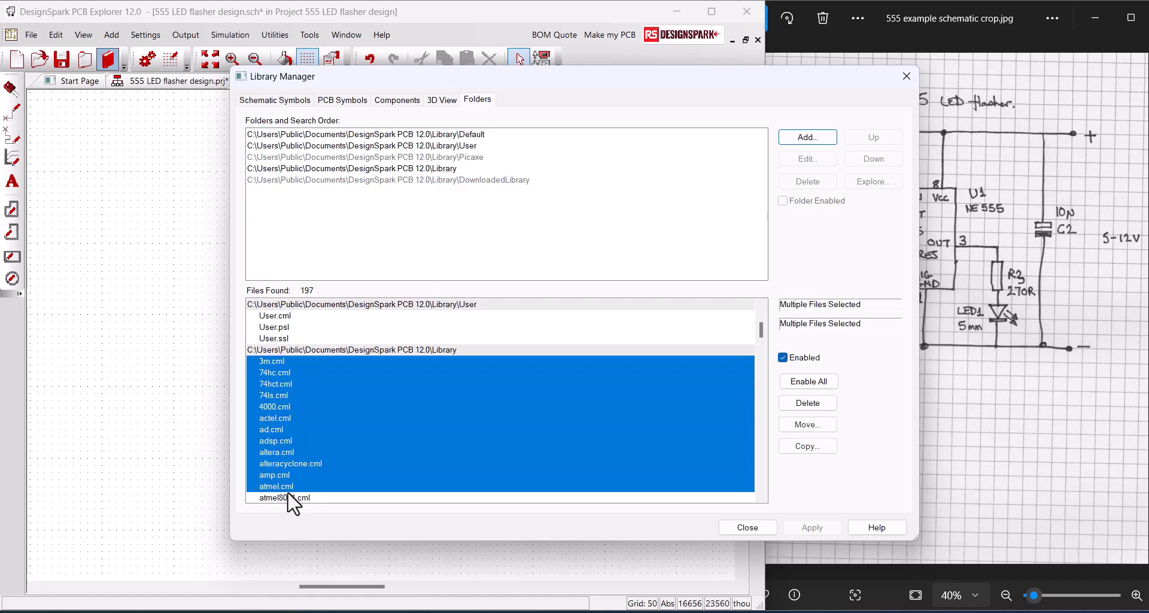
click(782, 358)
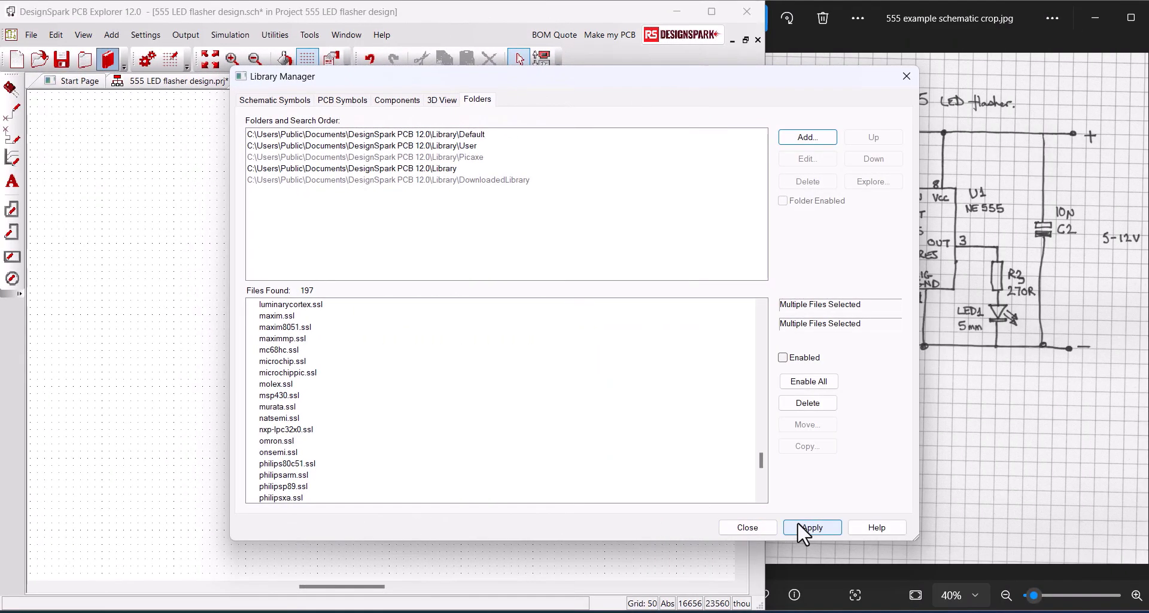
click(800, 523)
click(748, 527)
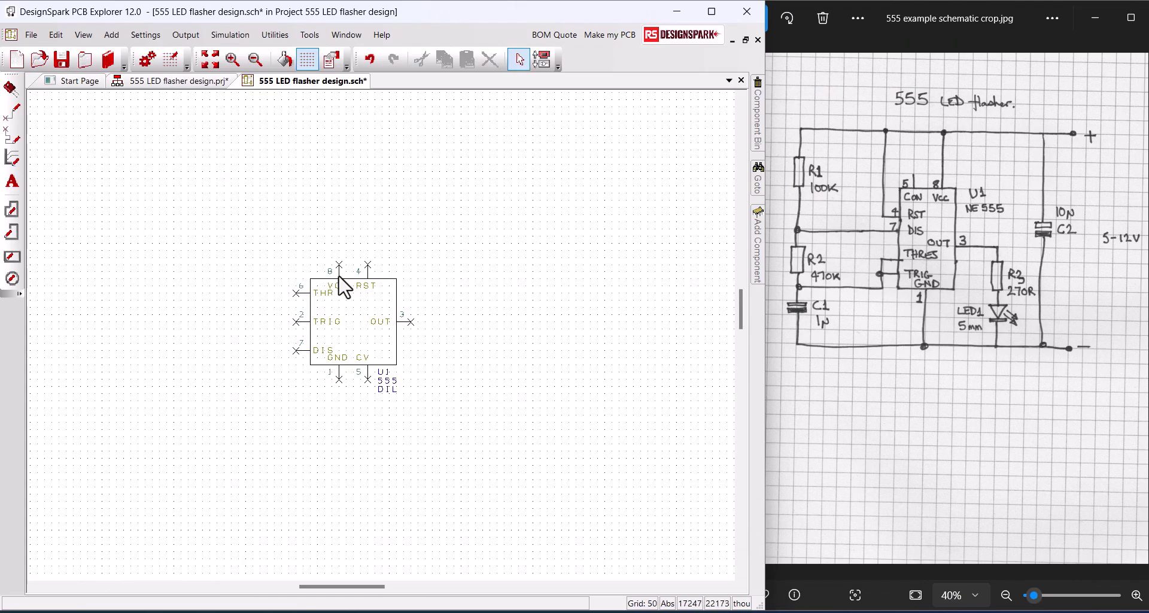
Start adding a component from the resistor library, find names containing 100k, and choose R 0.25W 5% MCF 100K [R 0.500]
click(8, 92)
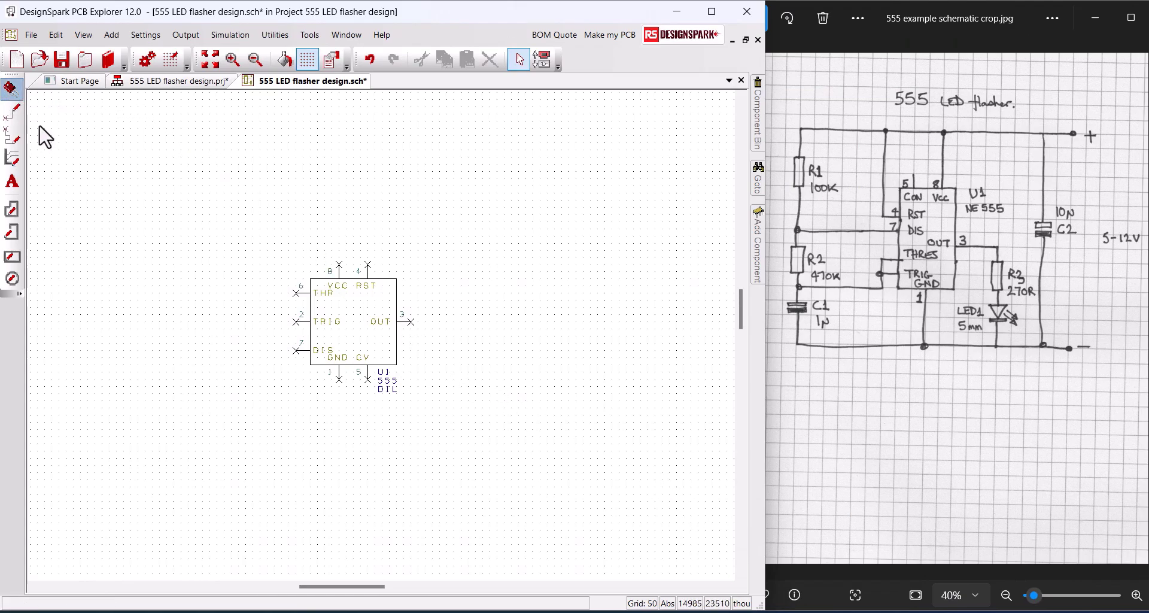
drag(446, 214, 449, 235)
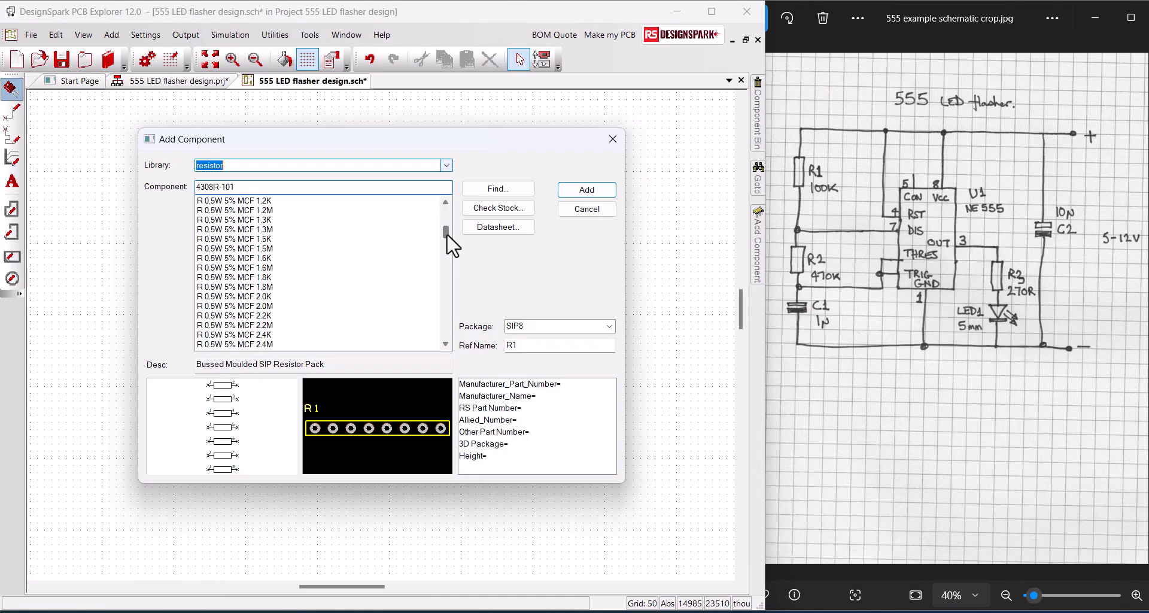
click(506, 193)
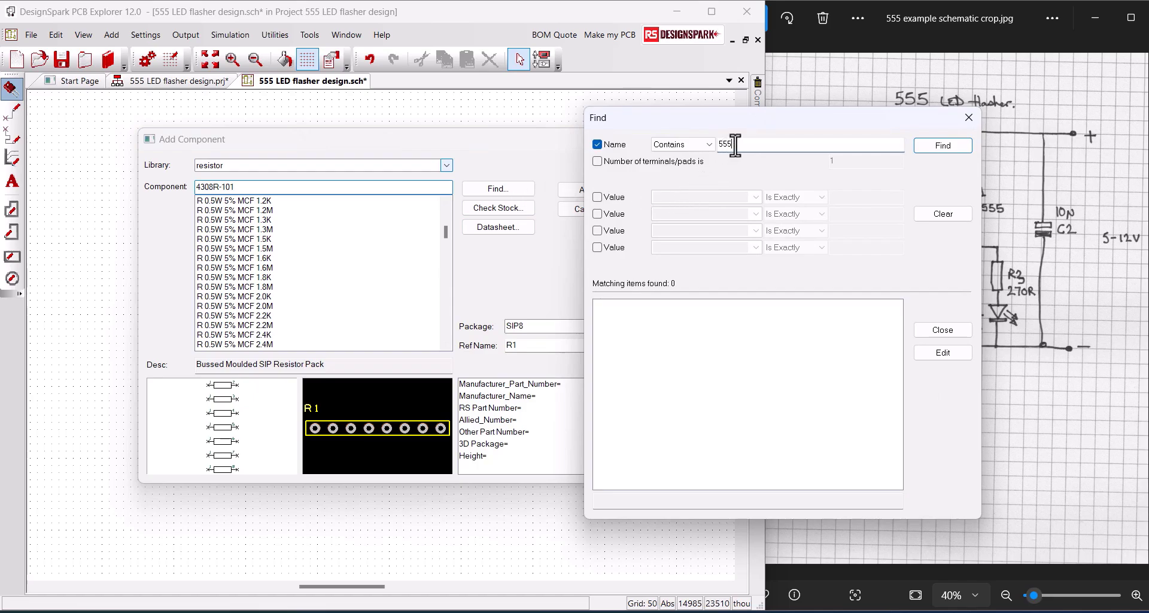
drag(735, 144, 716, 157)
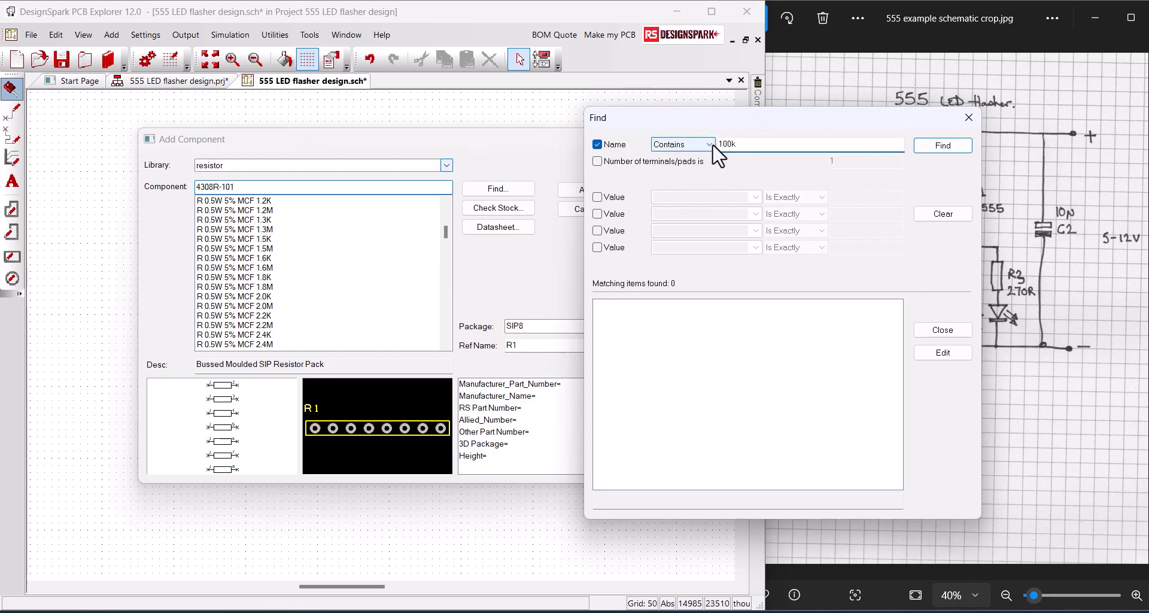
text(100k)
click(925, 147)
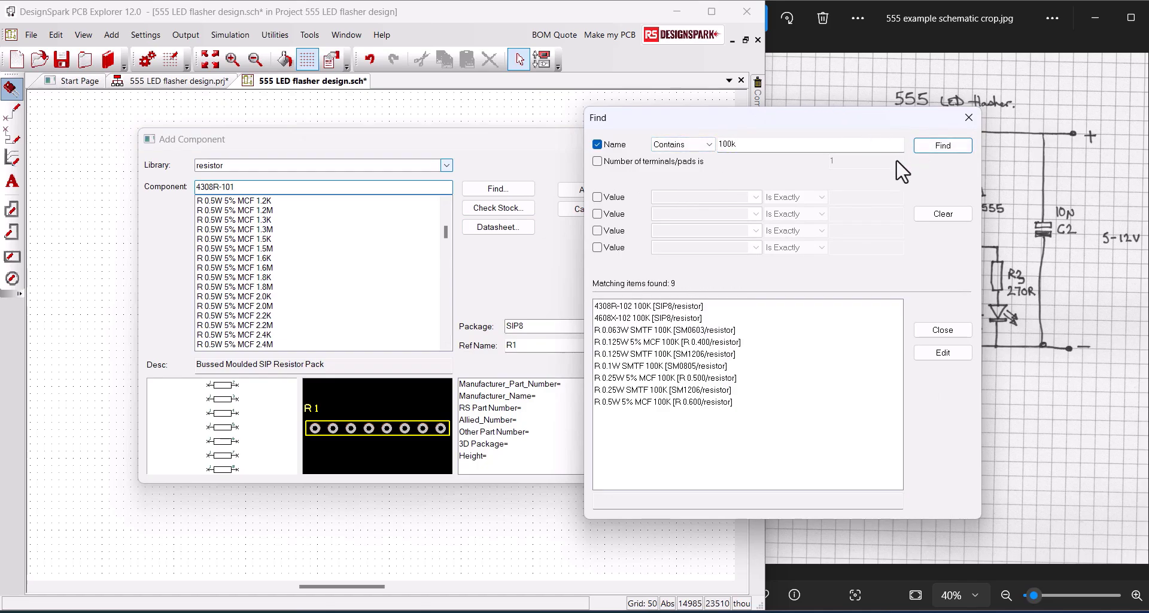
click(665, 379)
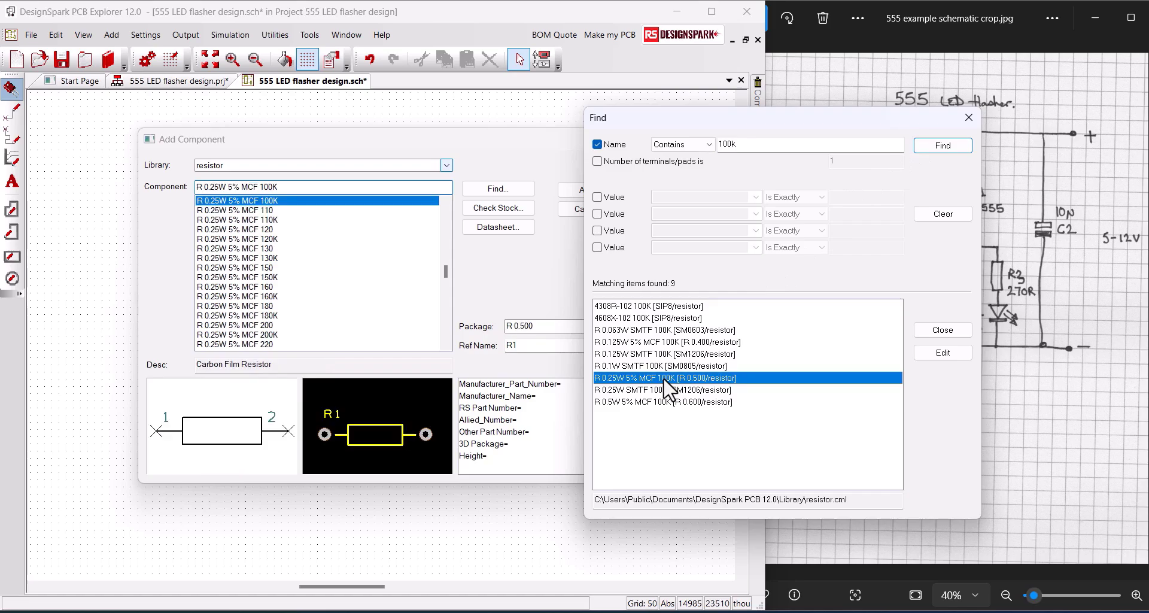
click(925, 331)
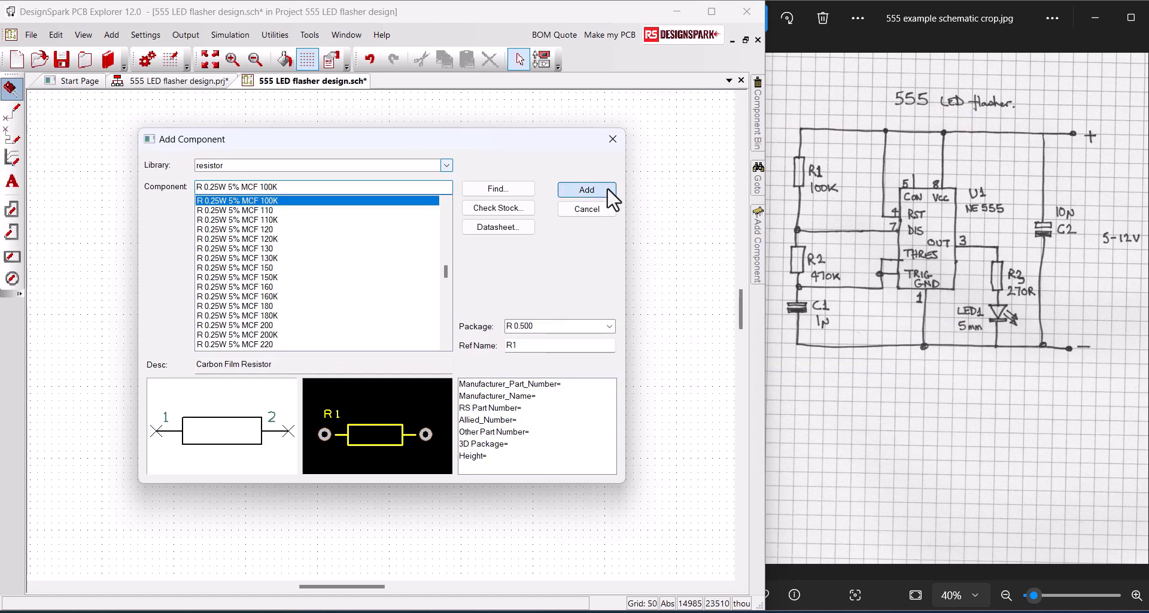
Place the 100K resistor R1 vertically to the left of the 555 timer and end placement
click(587, 189)
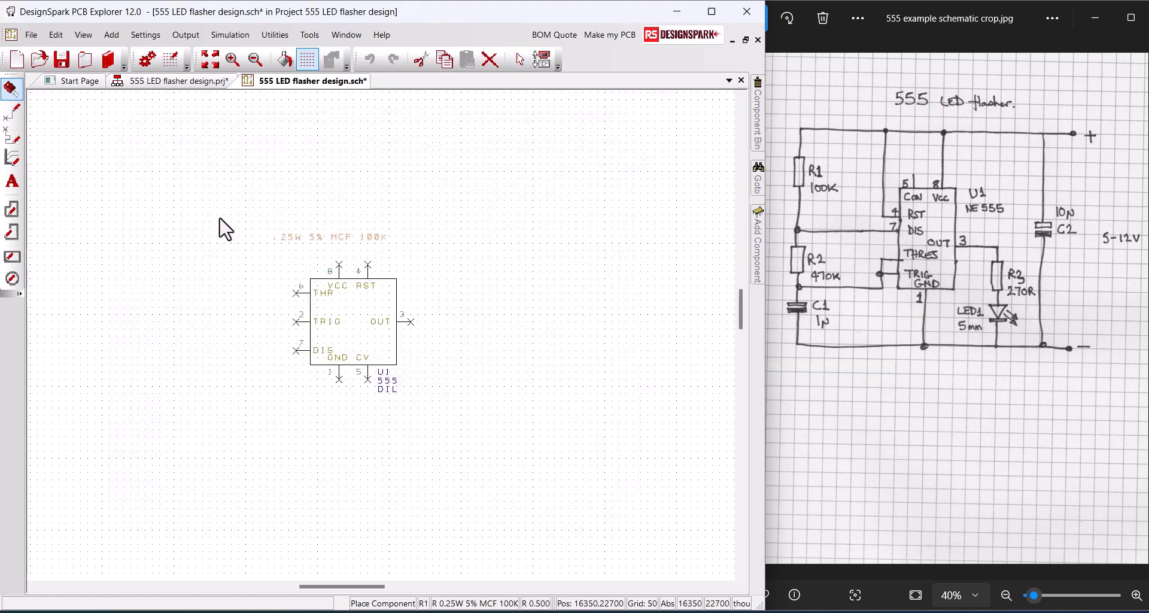
key(r)
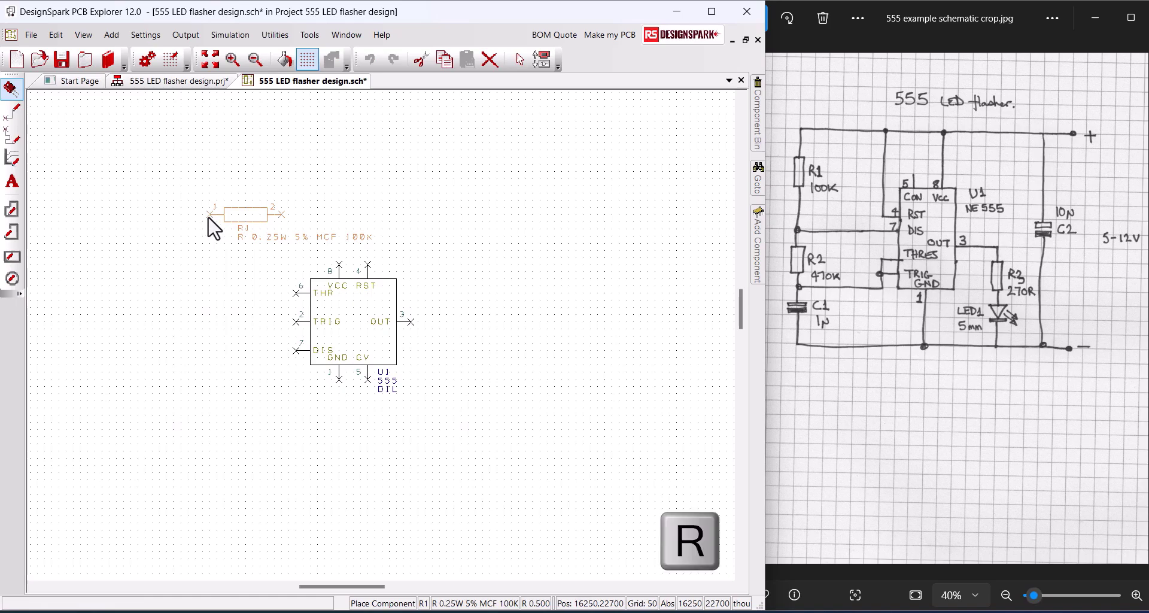
click(197, 288)
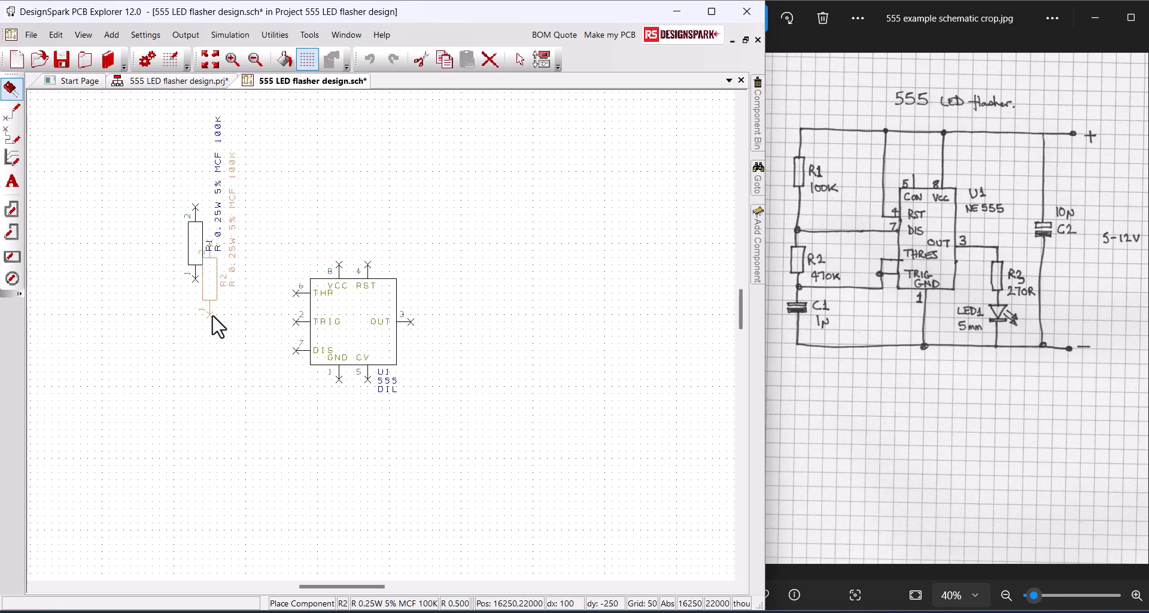
key(Escape)
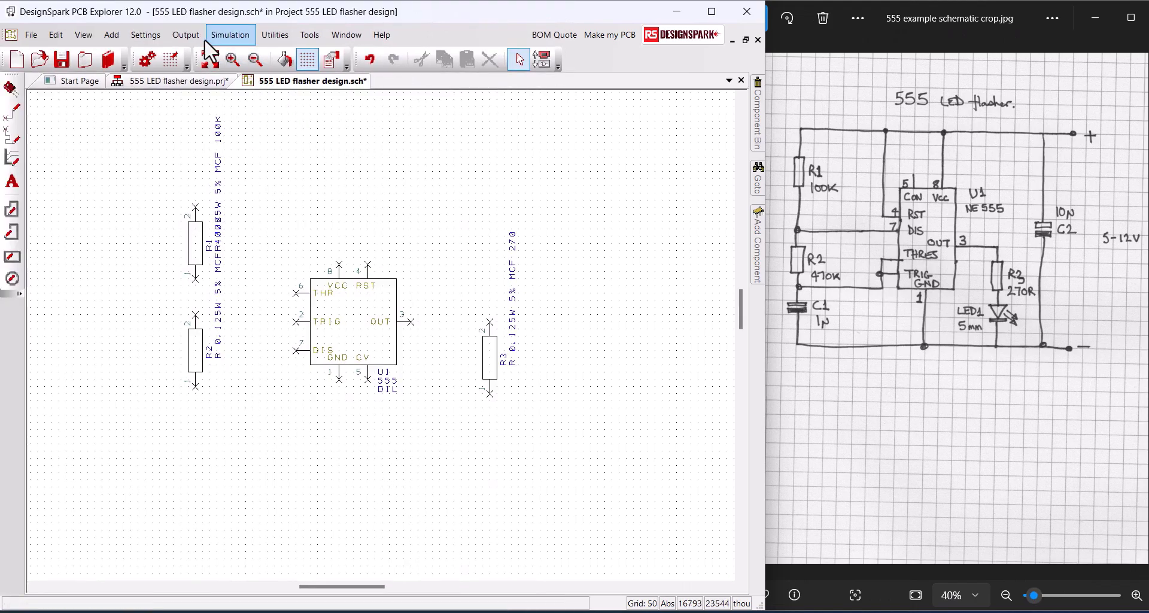
Enable the Picaxe library folder, apply the change and close the Library Manager
click(107, 59)
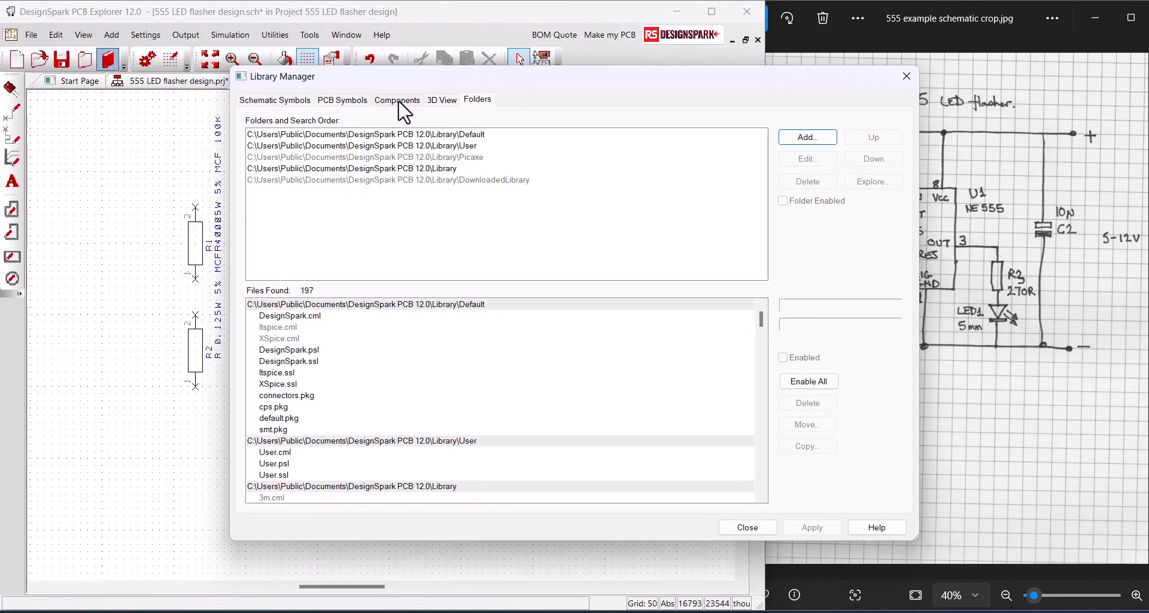
click(470, 157)
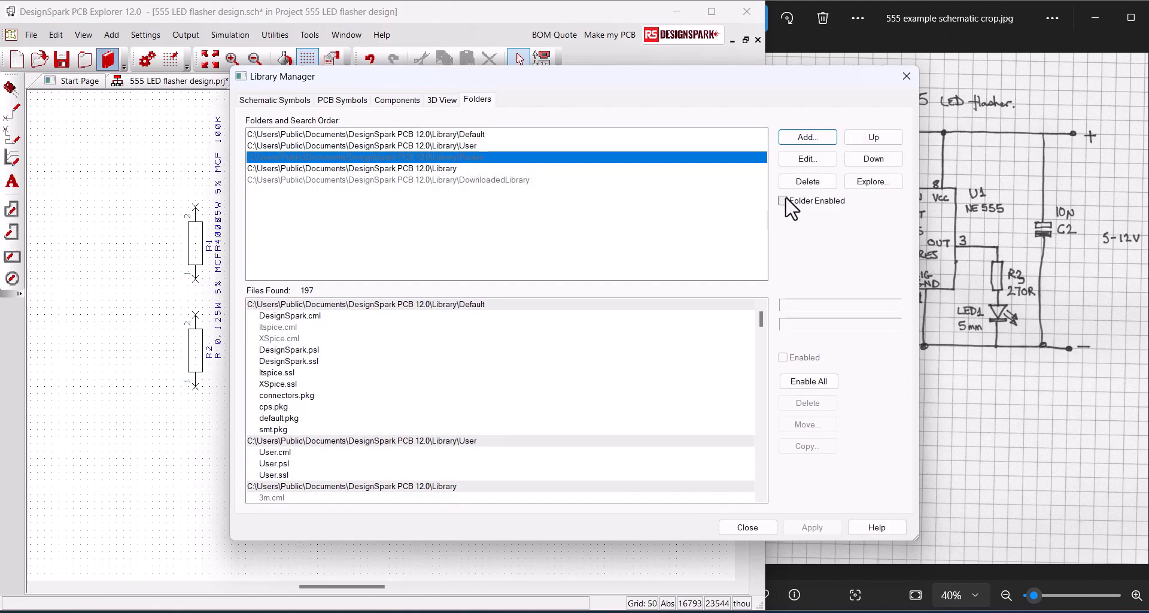
click(783, 201)
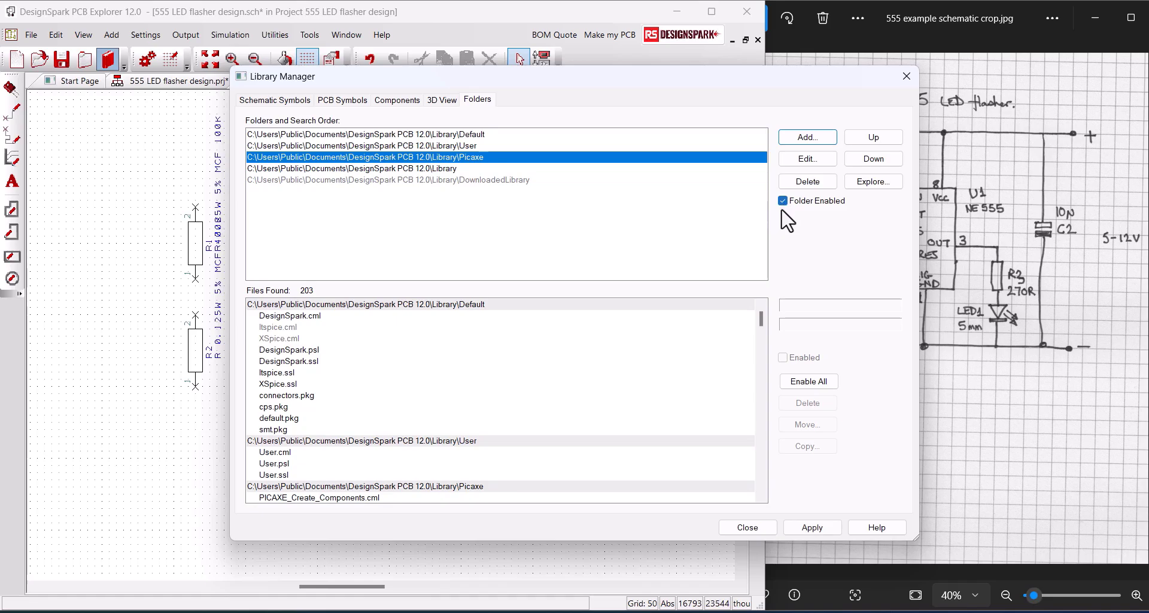
click(813, 525)
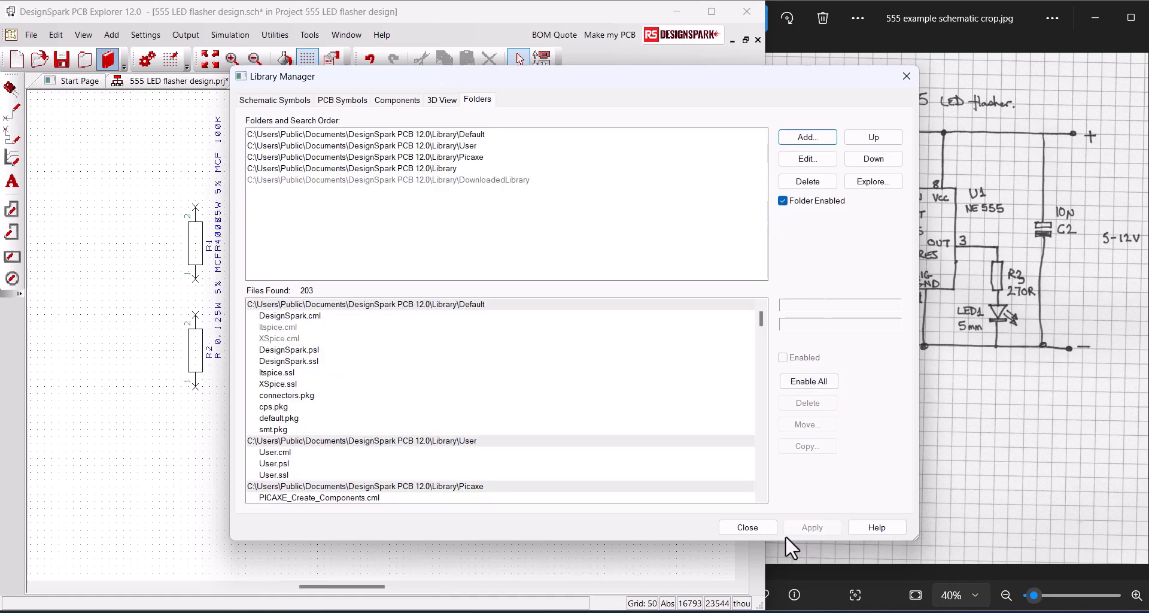
click(756, 525)
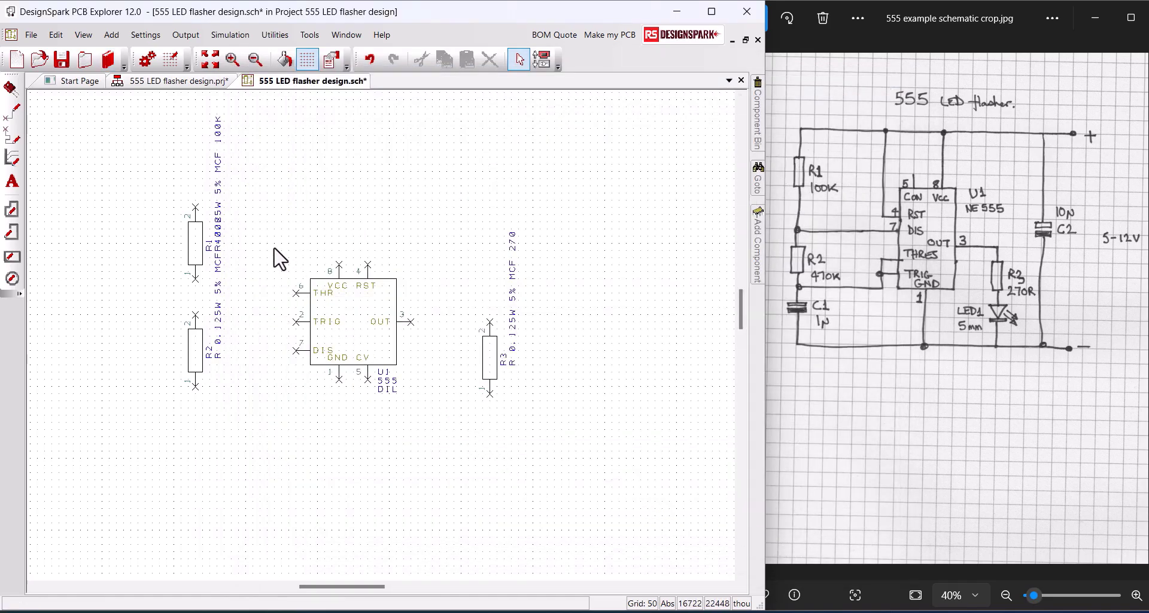
Start adding a component from the PICAXE_Create_Components library and choose Capacitor Elec Axial
click(10, 89)
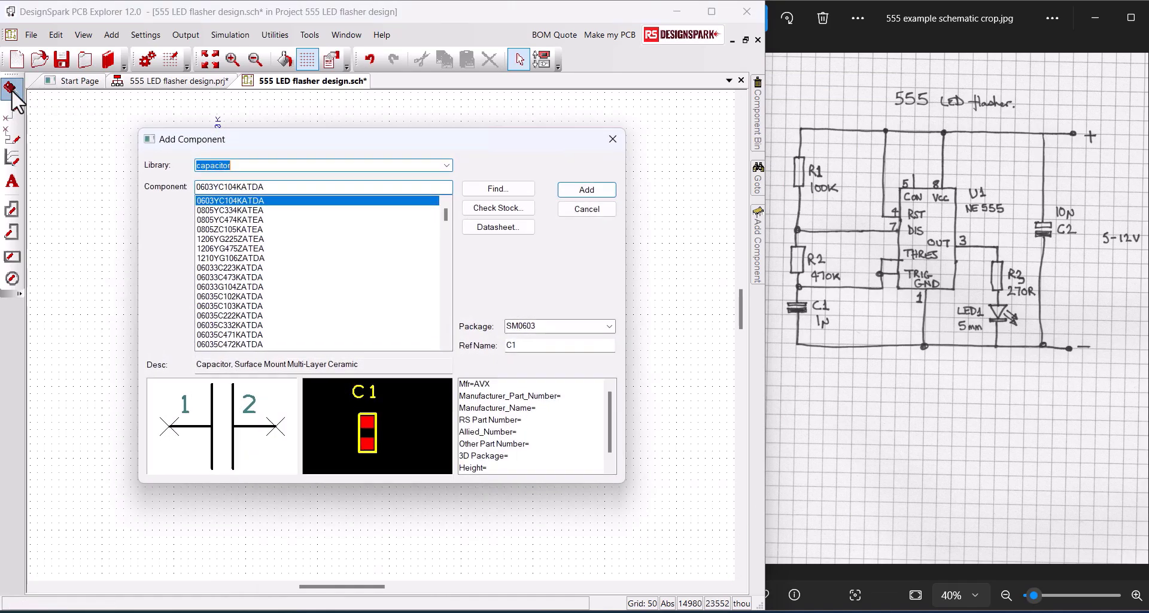
click(447, 166)
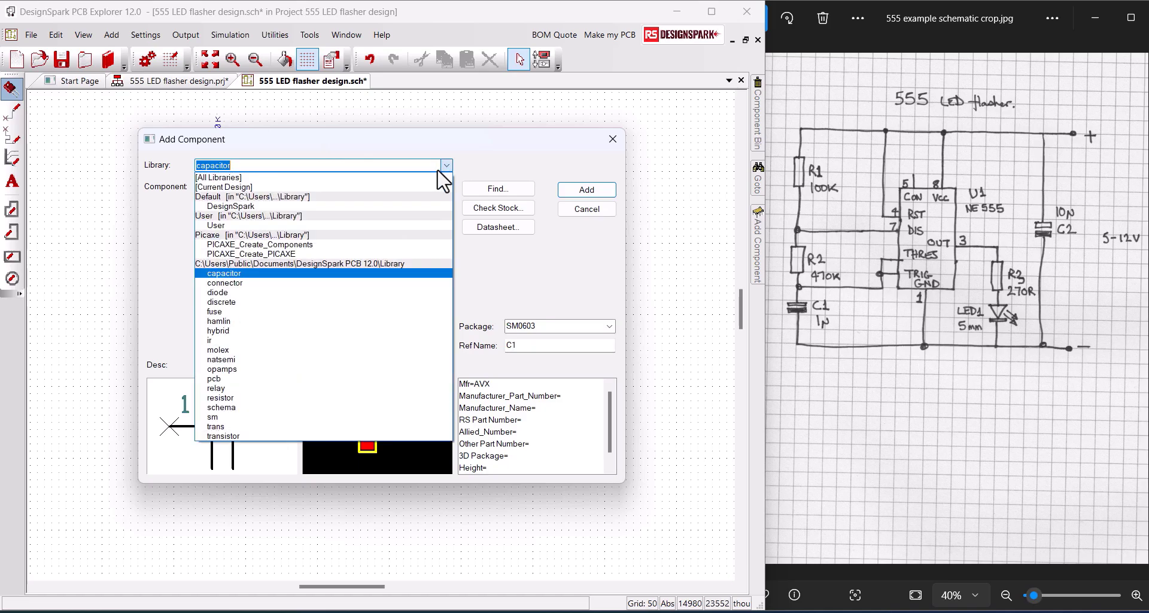
click(379, 245)
scroll(341, 243, down, 4)
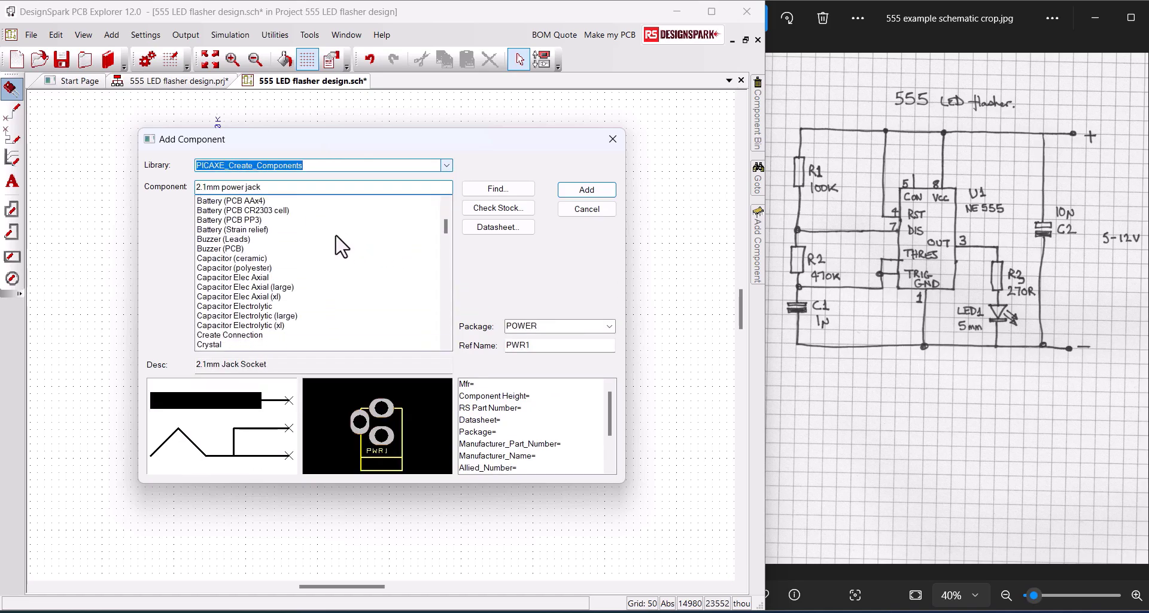
click(229, 278)
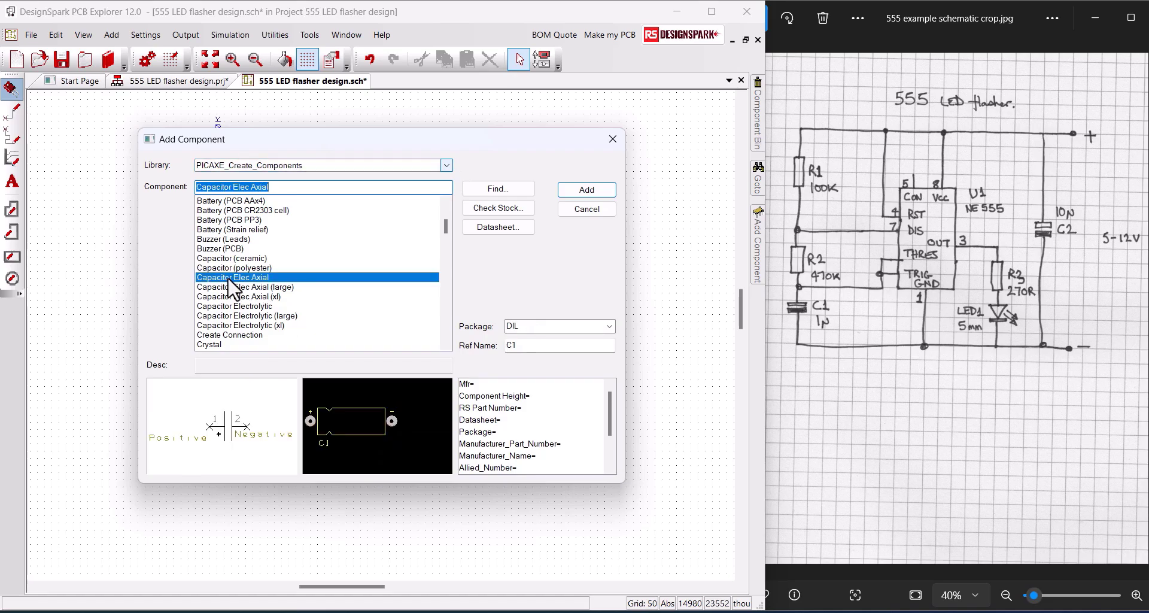
Place two axial electrolytic capacitors vertically with positive ends up: C1 below R2 and C2 to the right of R3
click(569, 197)
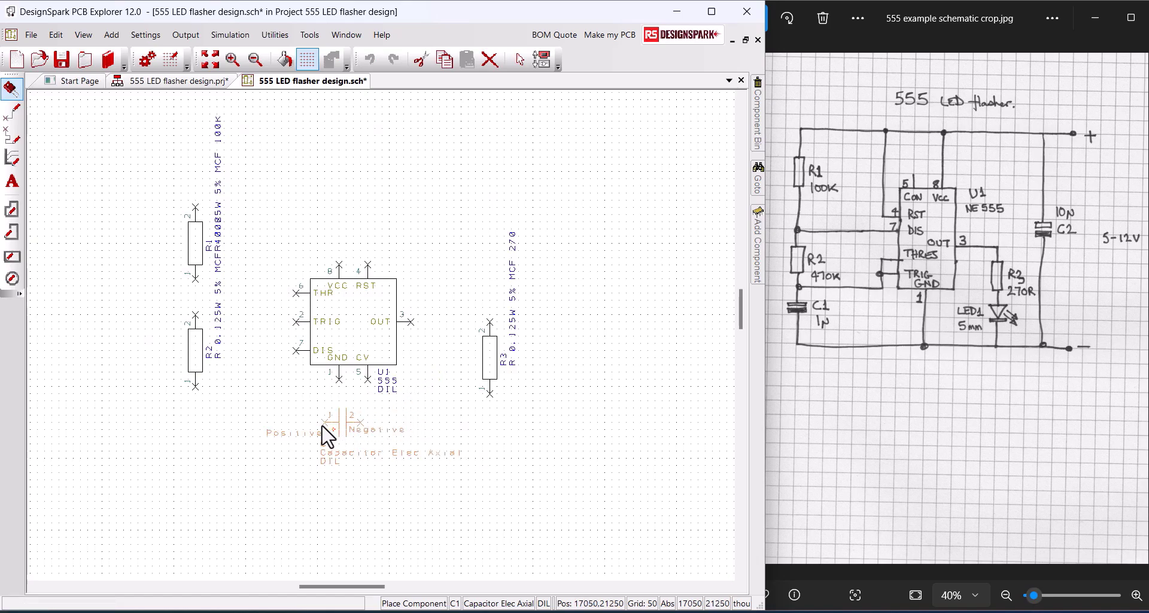
key(r)
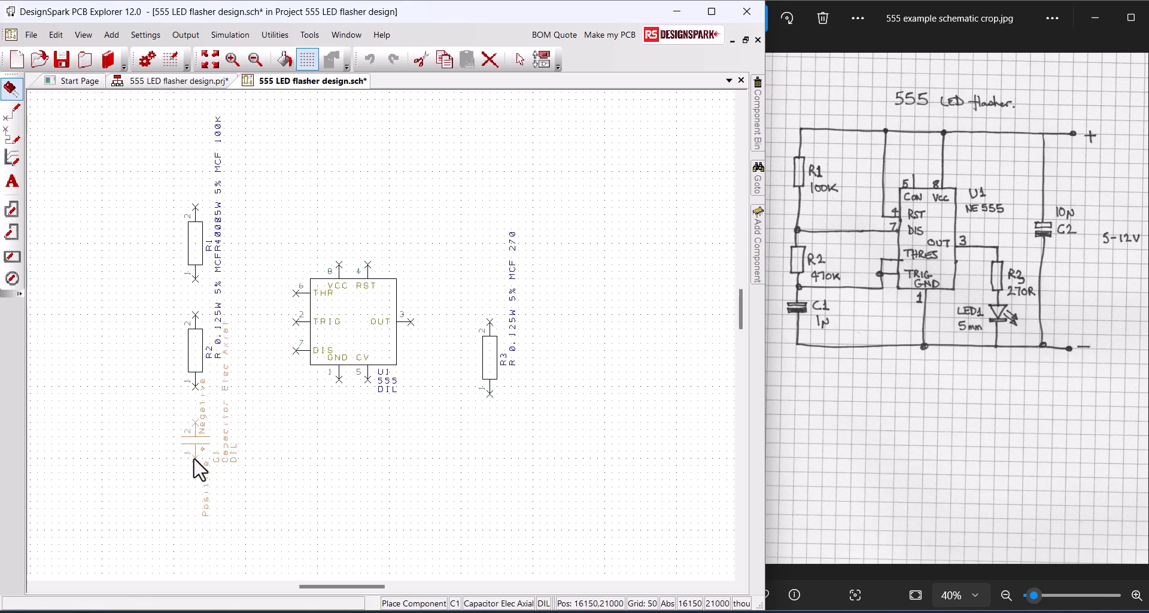
key(r)
key(r)
click(196, 432)
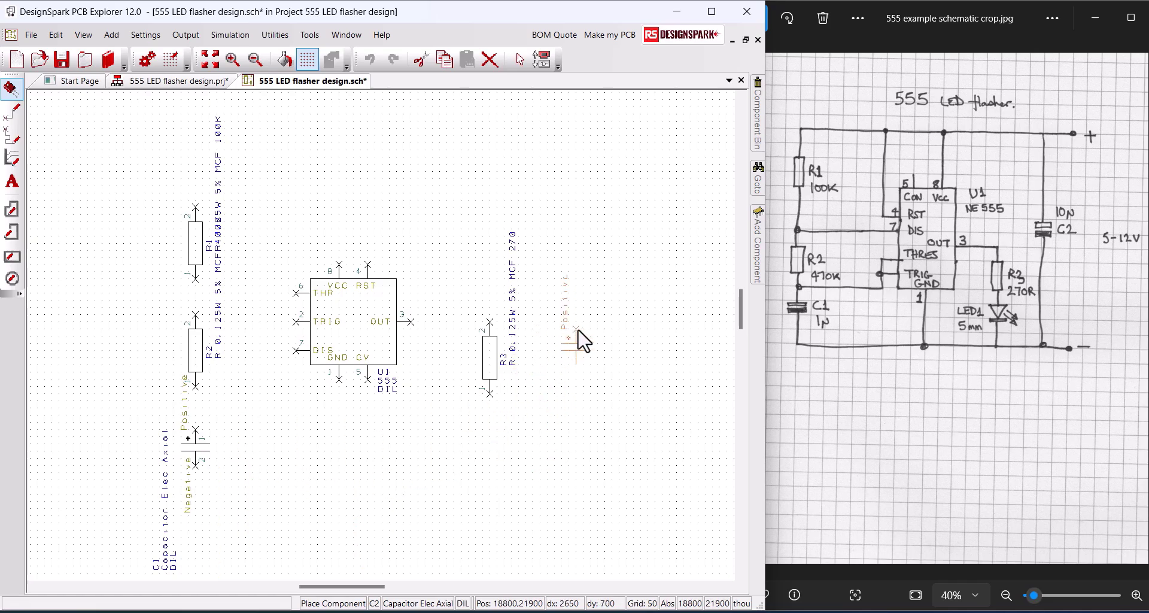
click(579, 334)
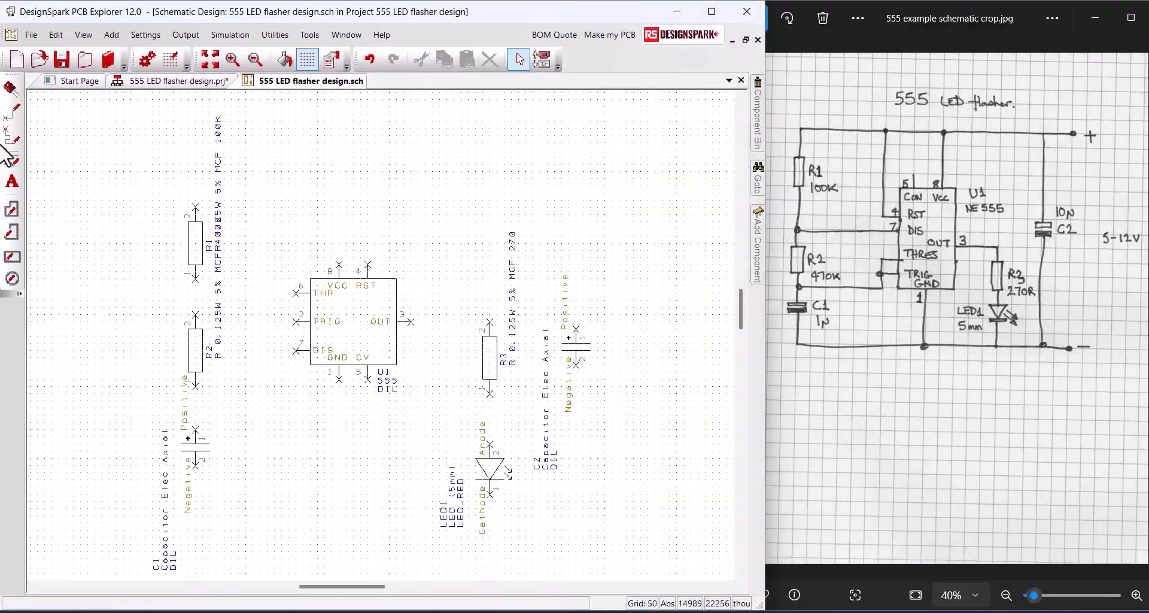
Add a Header (3 pole) from the PICAXE_Create_Components library and place it to the right of capacitor C2
click(11, 89)
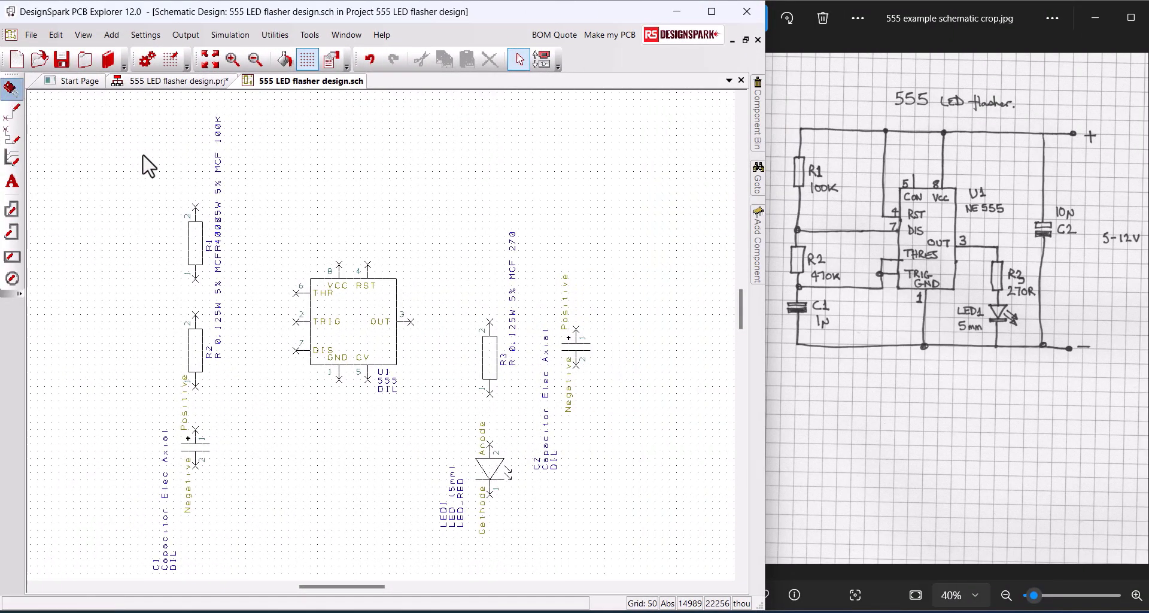
click(291, 220)
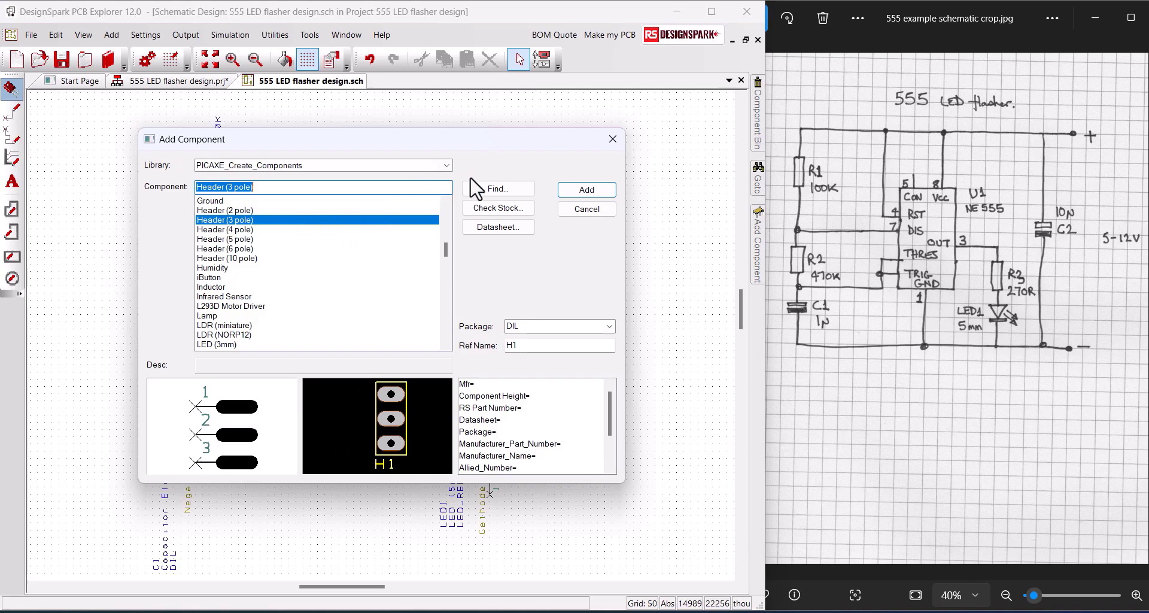
click(567, 193)
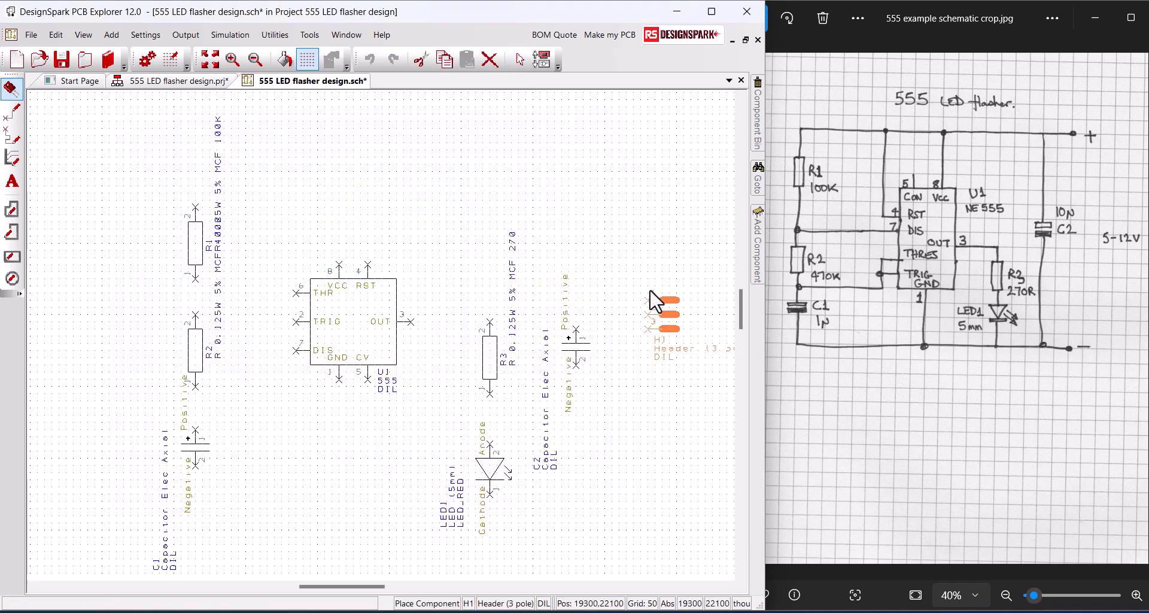
click(655, 295)
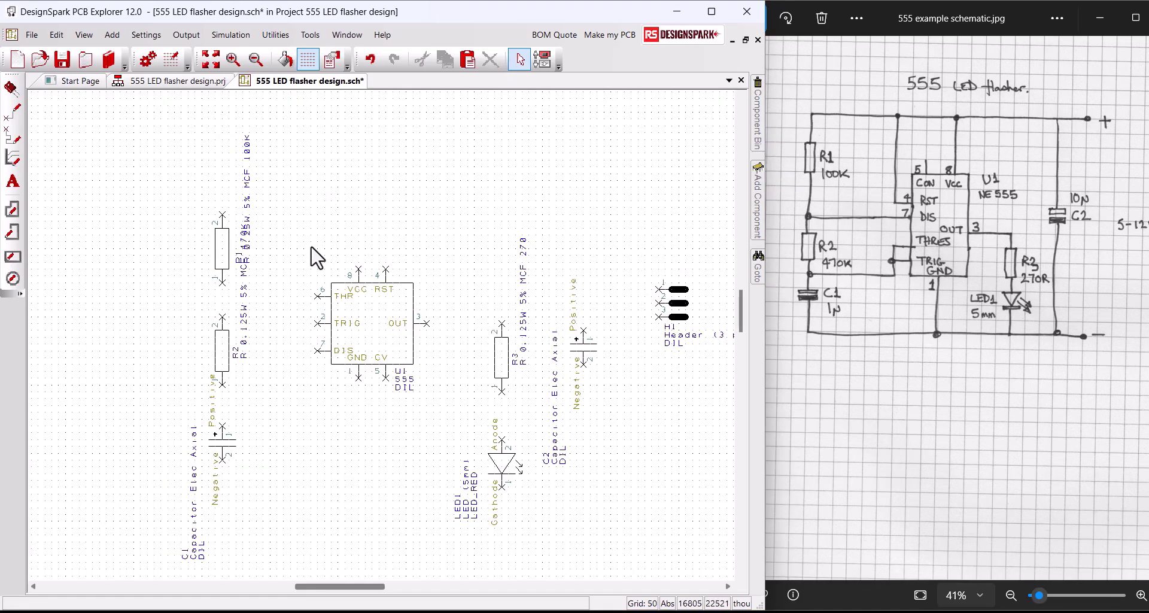
Add a property named value set to 470k to resistor R2 and enable its display on the schematic
click(233, 373)
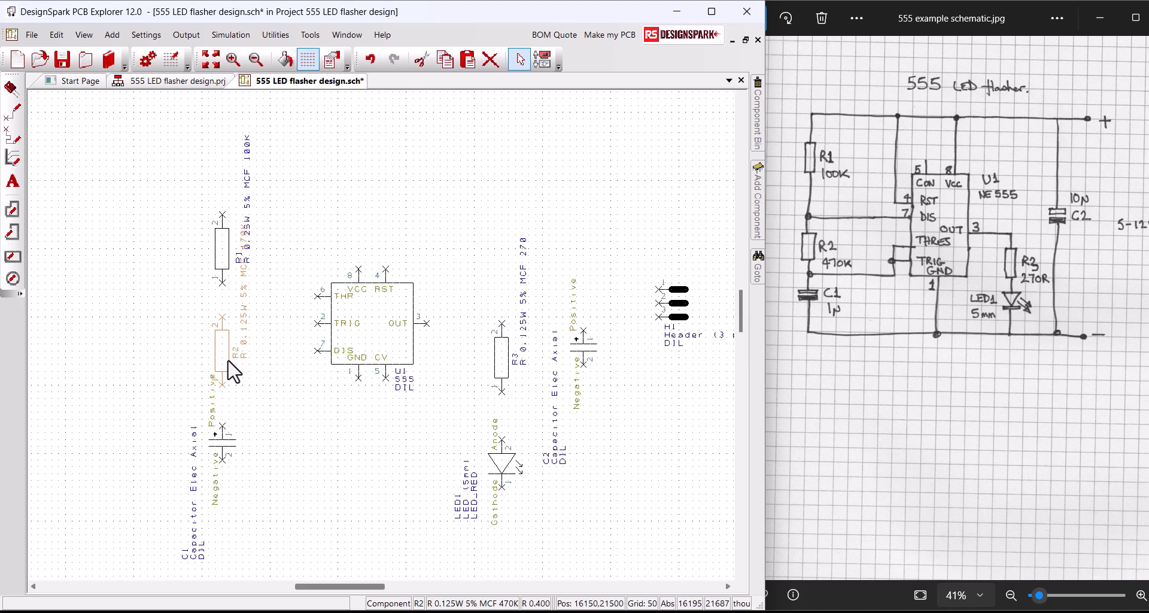
right_click(233, 373)
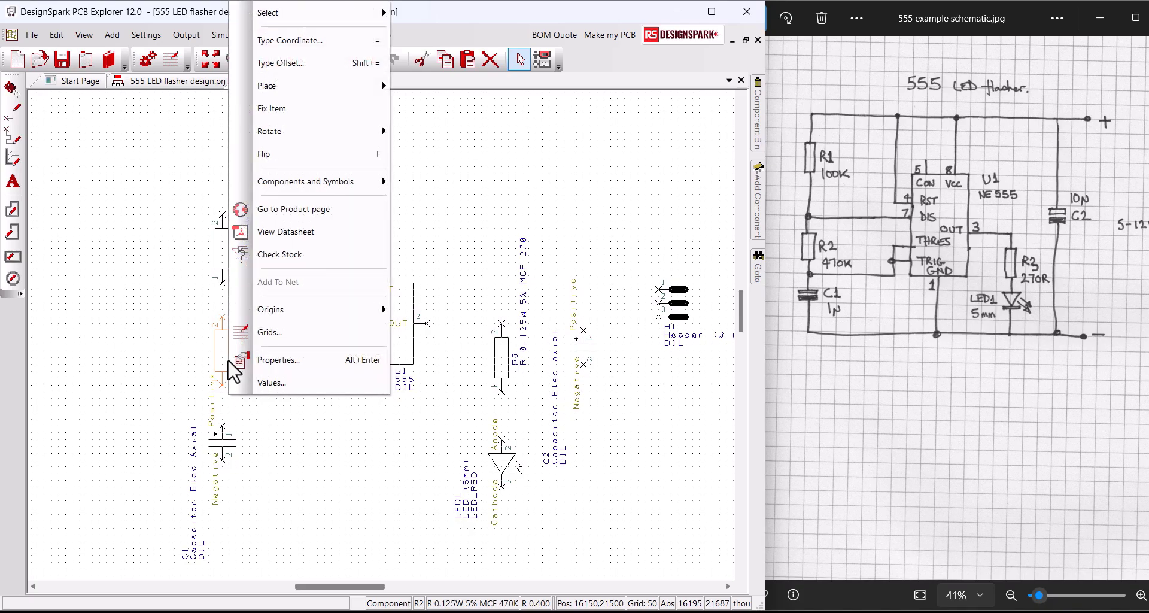
click(278, 359)
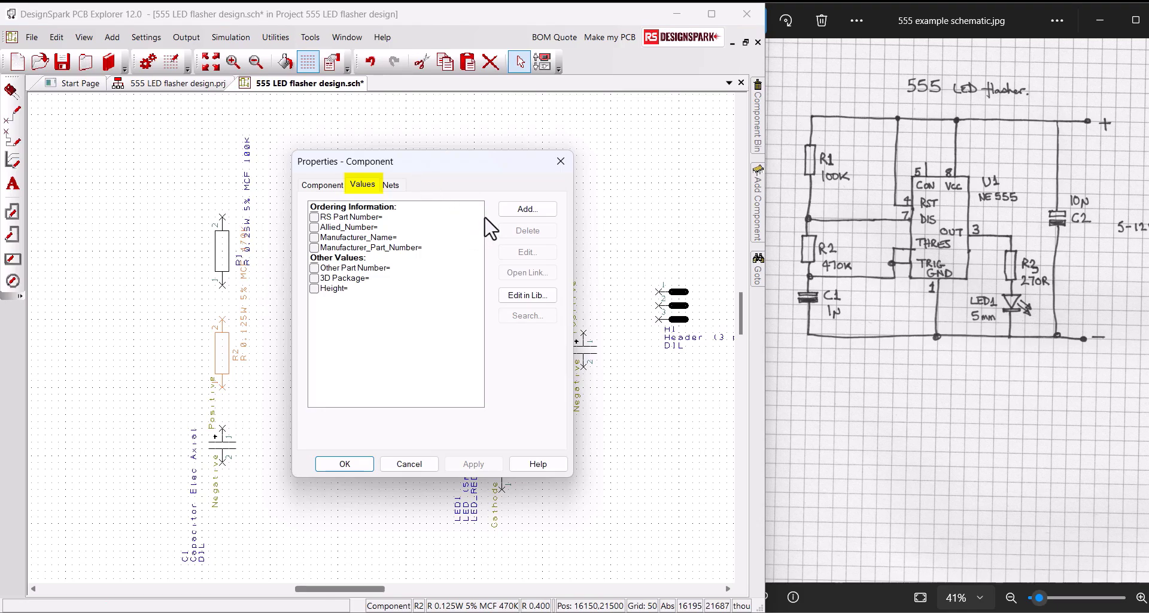
click(518, 221)
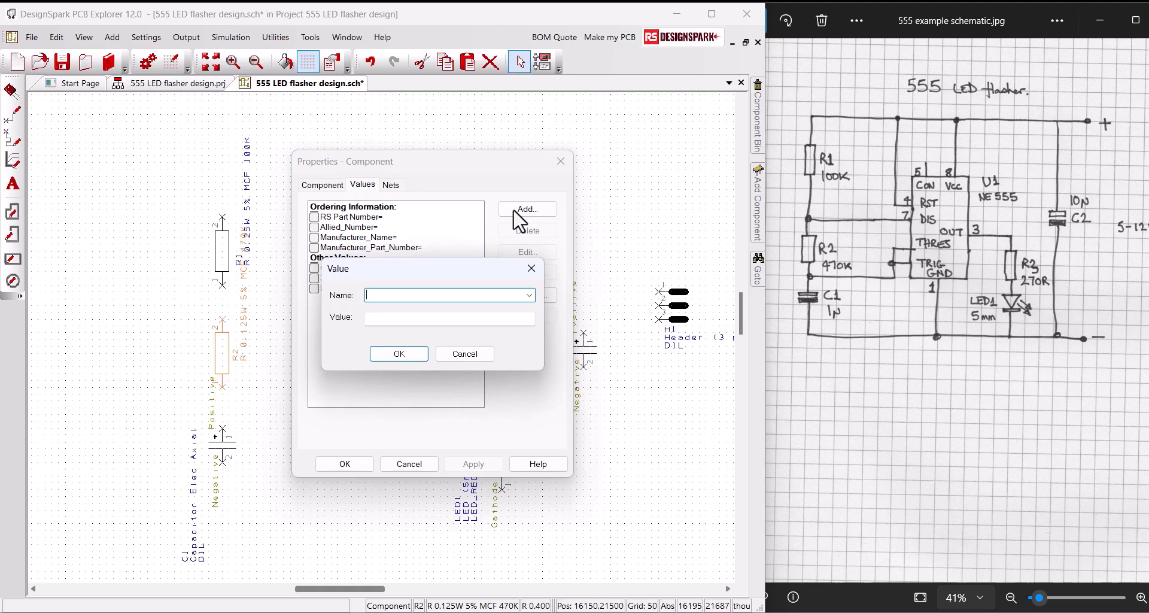
text(value)
click(392, 318)
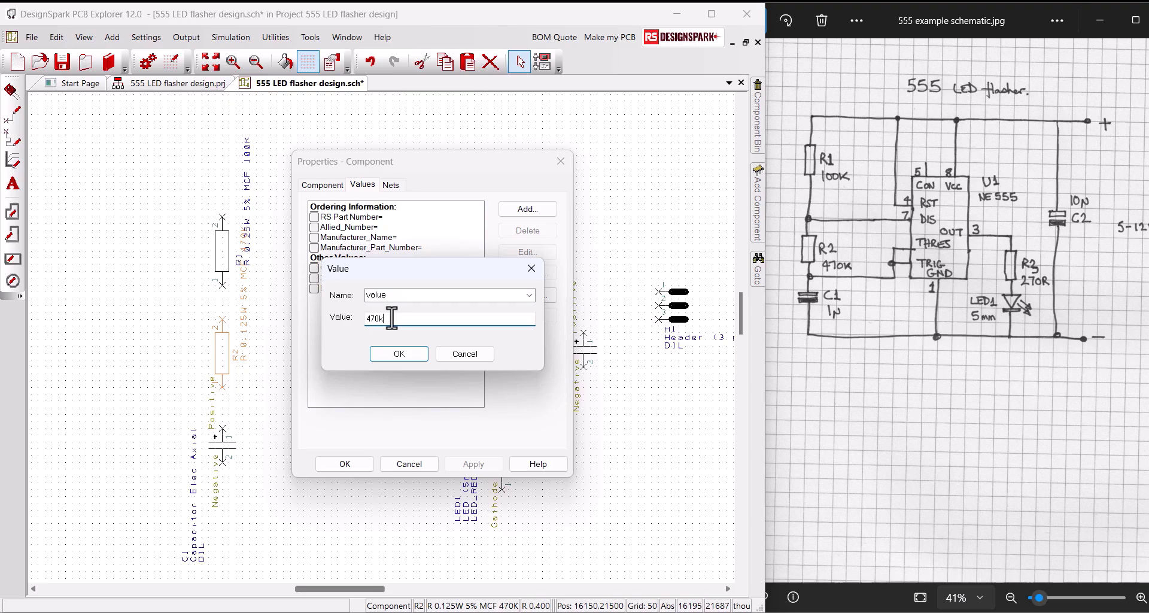
click(386, 356)
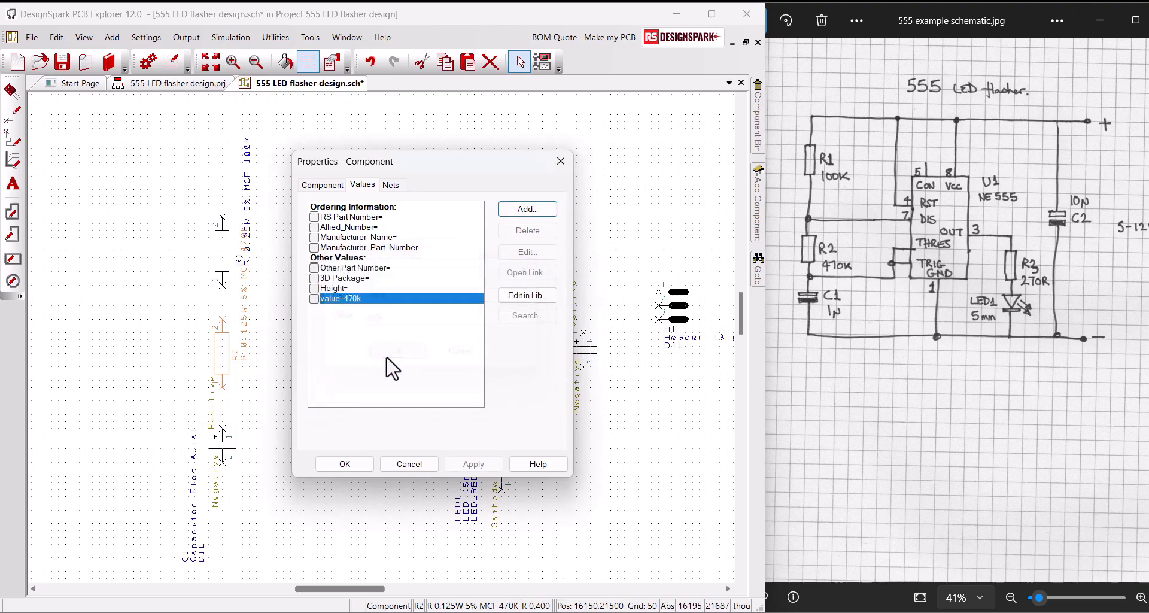
click(314, 298)
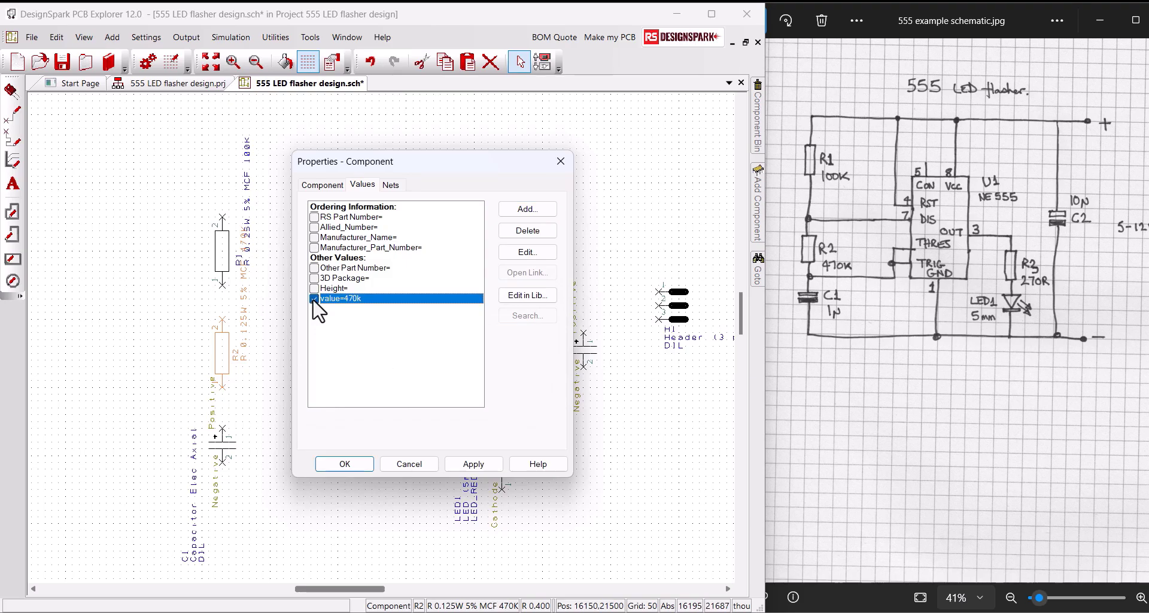
Turn off the component name display for R2, apply the properties and refresh the schematic
click(327, 188)
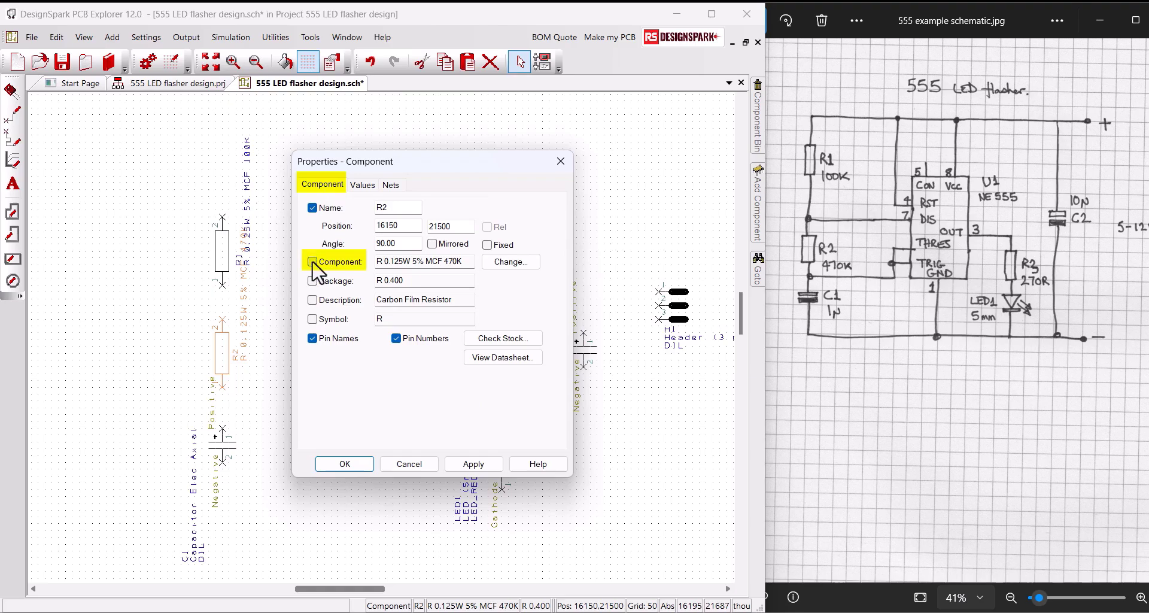
click(477, 464)
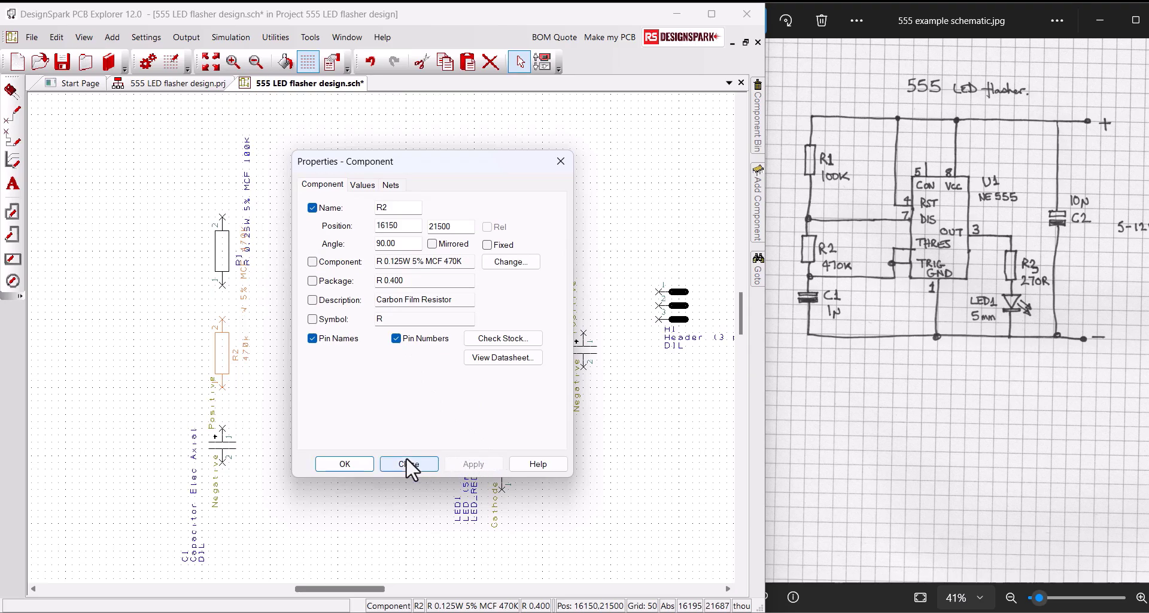
click(357, 462)
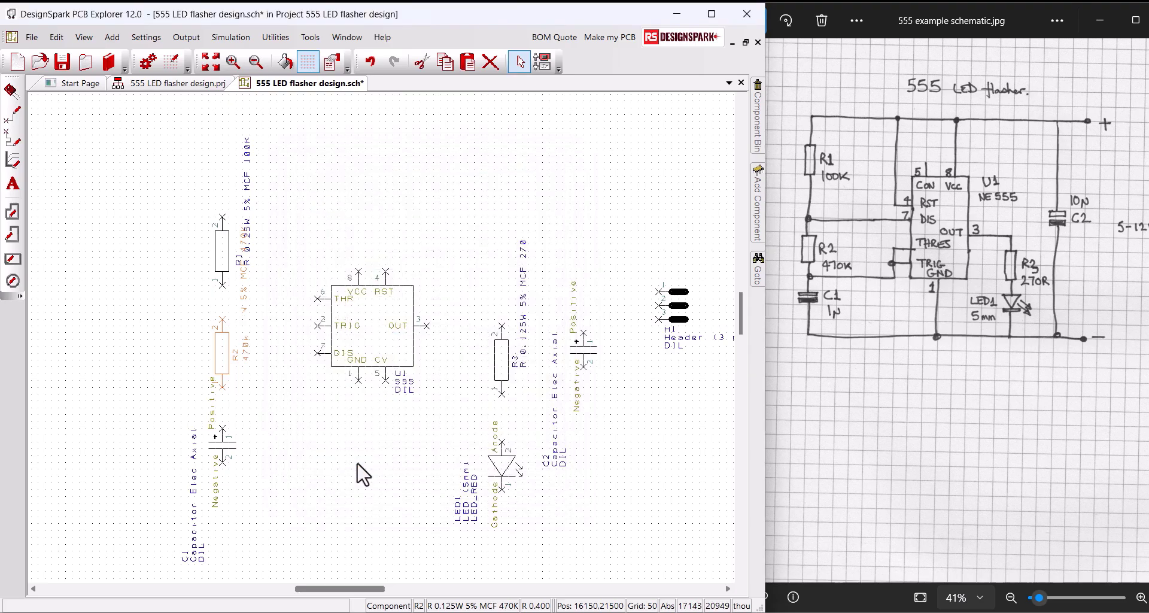
key(F5)
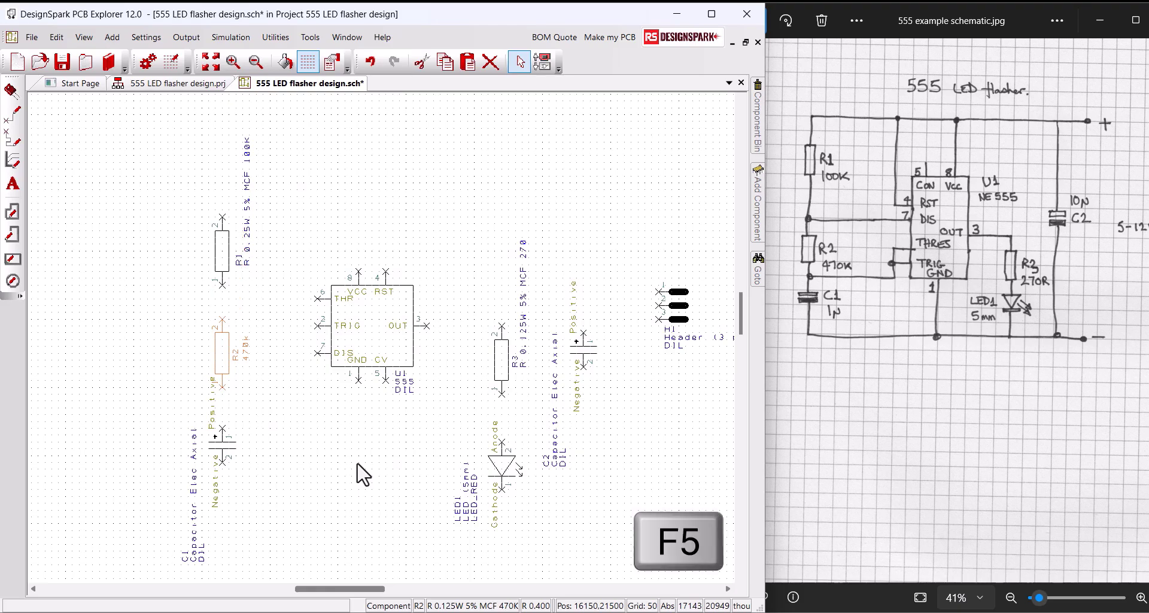
Display the value 100K on resistor R1 in place of its full component name
click(231, 258)
right_click(231, 258)
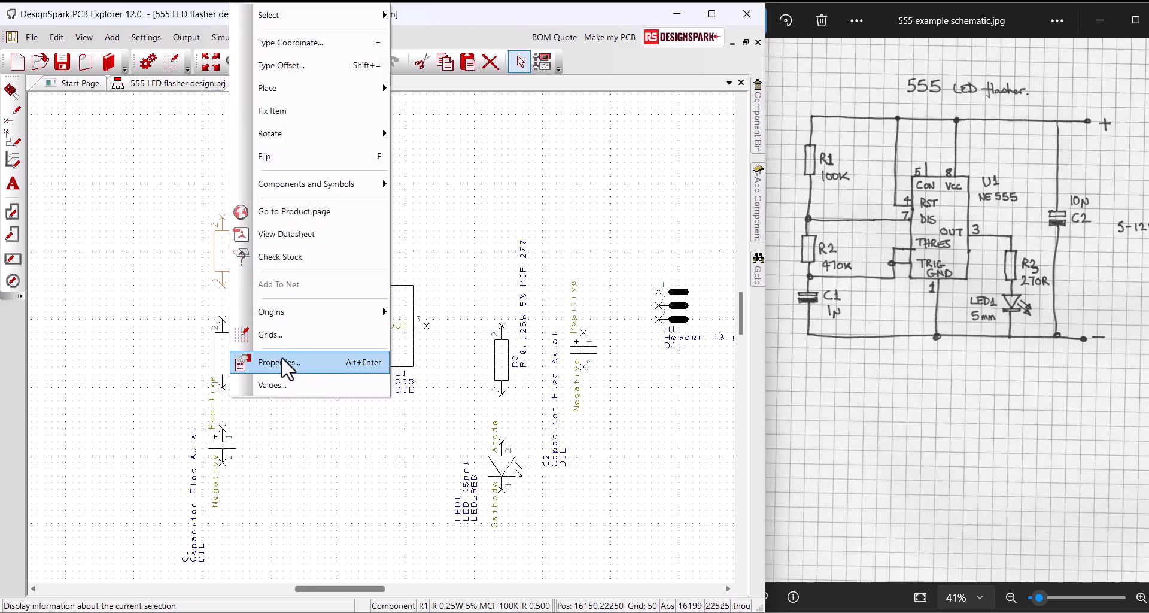
click(287, 363)
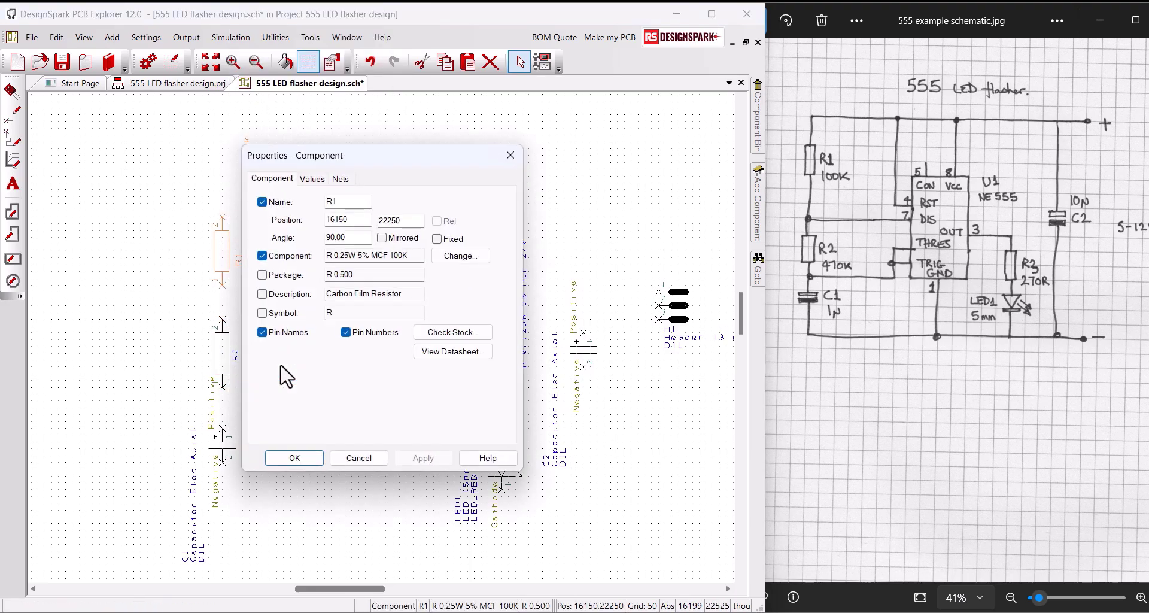
click(311, 178)
click(267, 292)
click(316, 458)
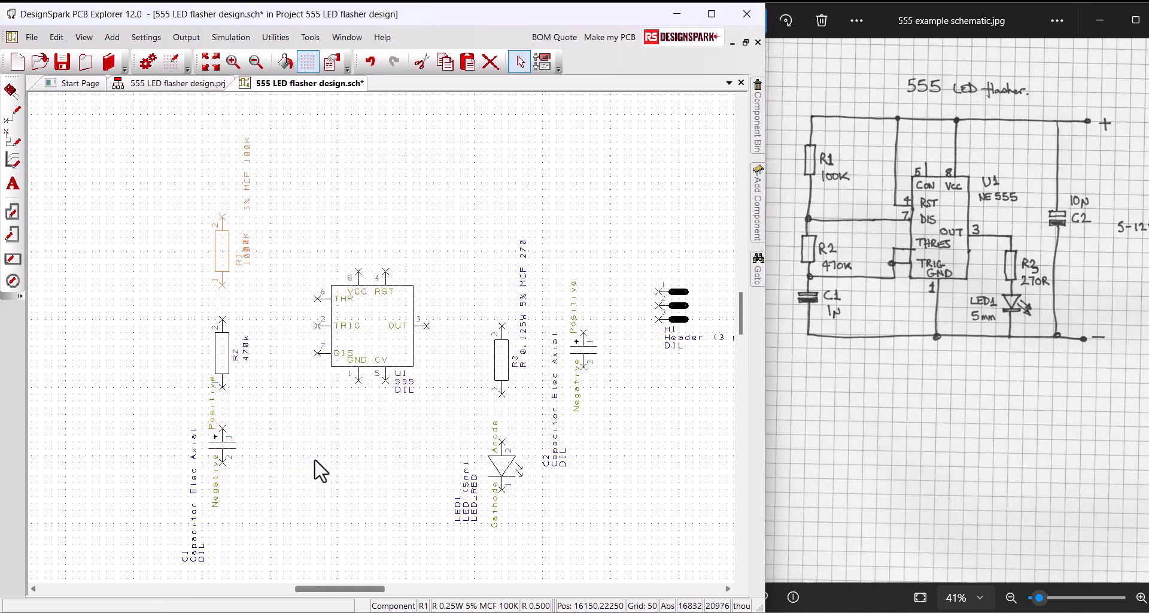
Add a property named value set to 1uf to capacitor C1
right_click(238, 461)
click(276, 414)
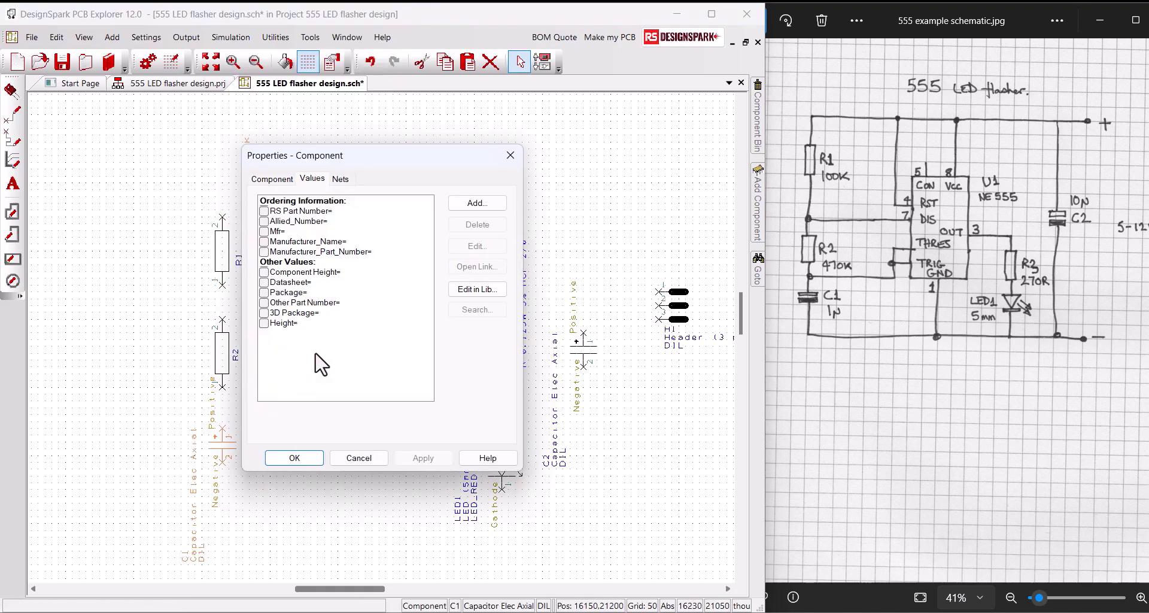
click(485, 204)
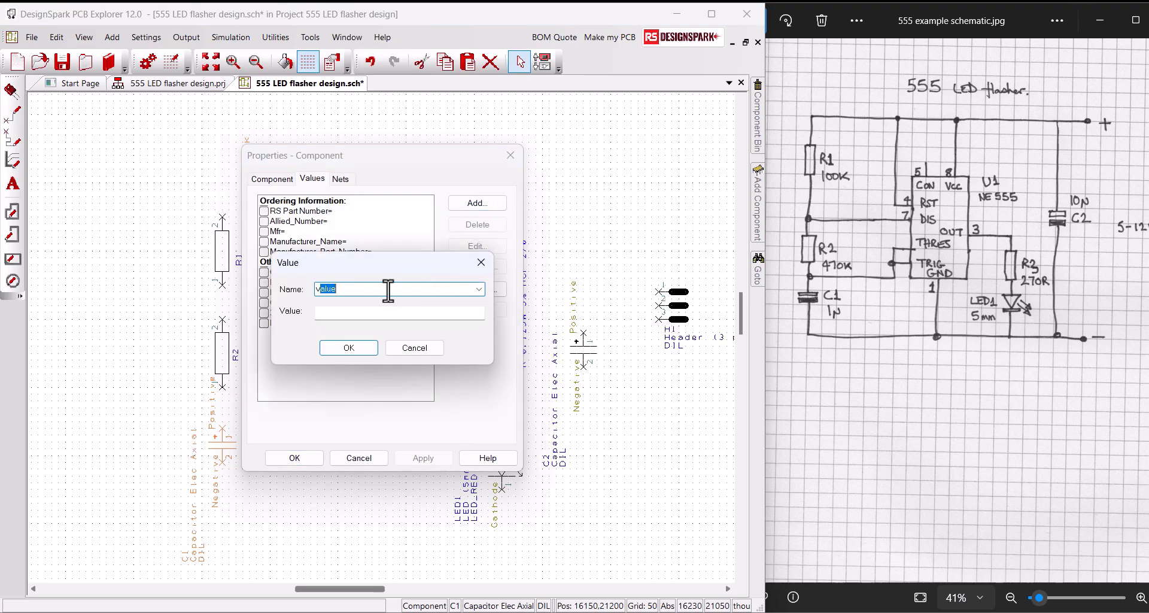
click(348, 313)
text(1uf)
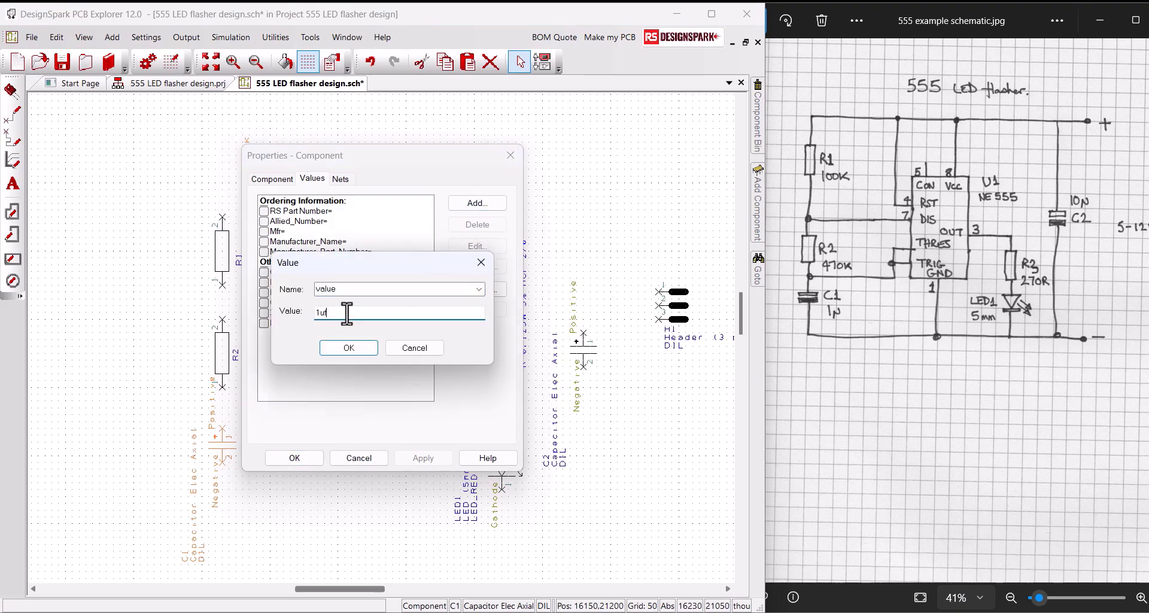
click(359, 349)
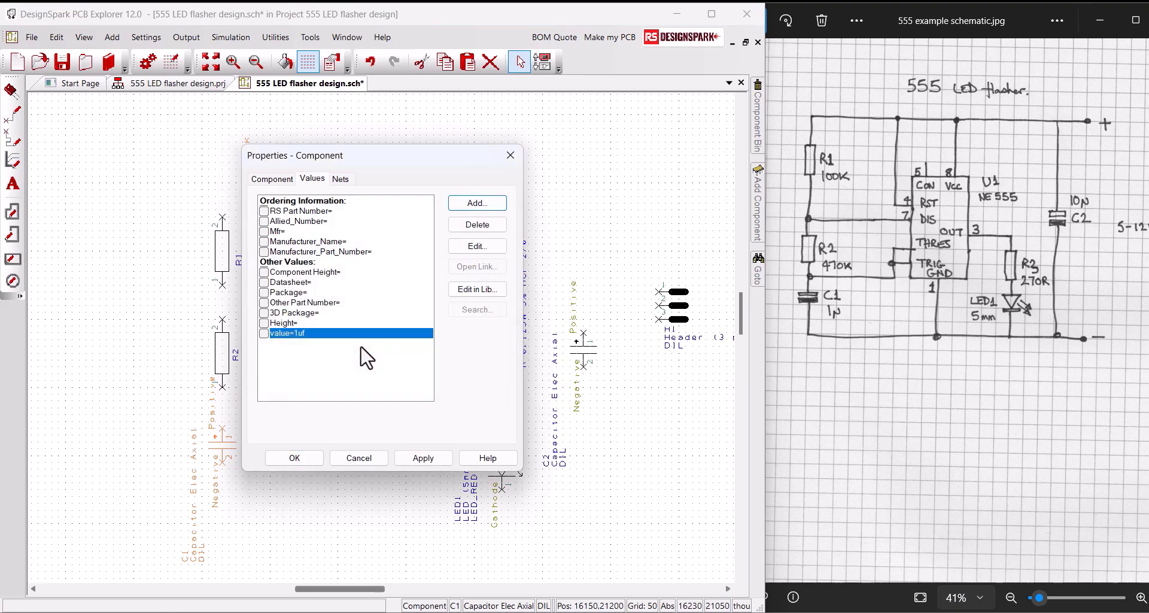
Hide C1's component and package names, then move its name and value label to the right side of the capacitor
click(271, 179)
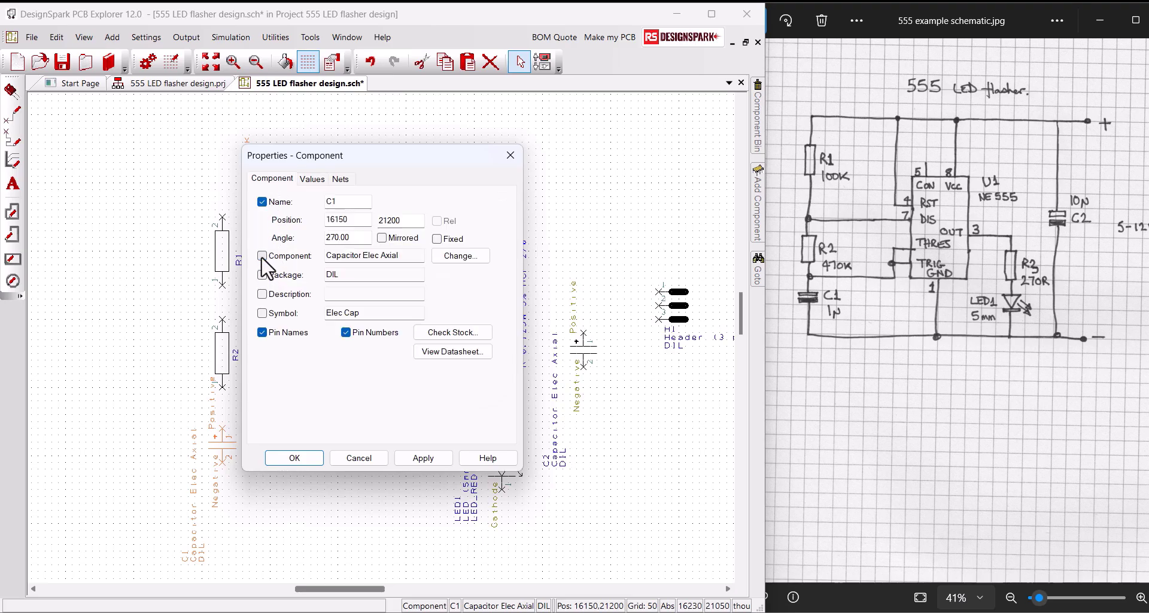
click(419, 457)
click(297, 459)
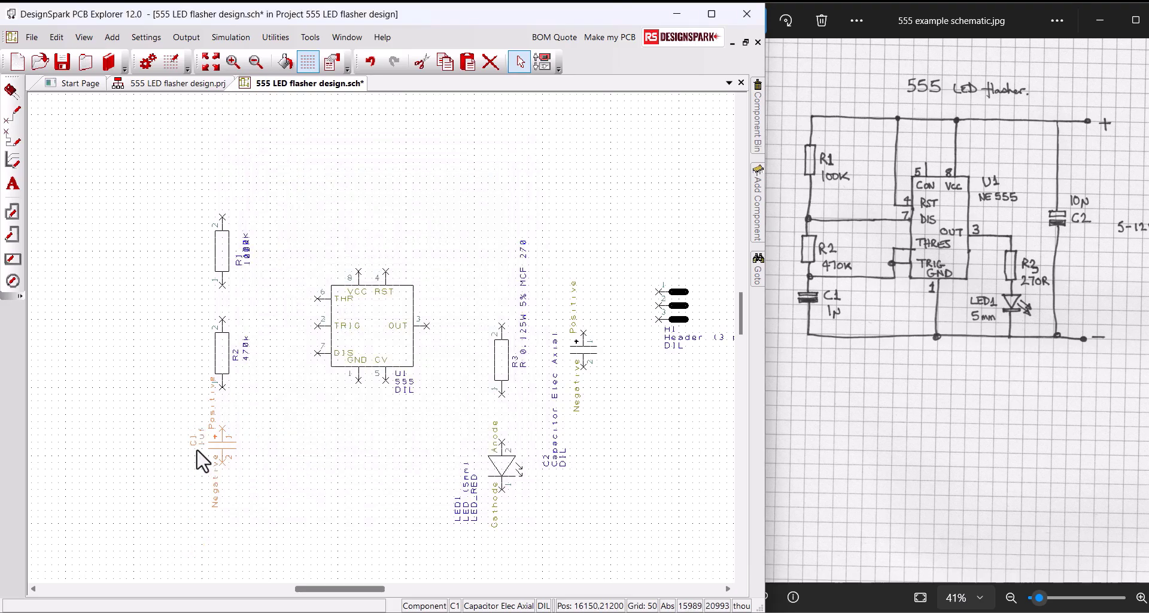
drag(200, 453, 243, 454)
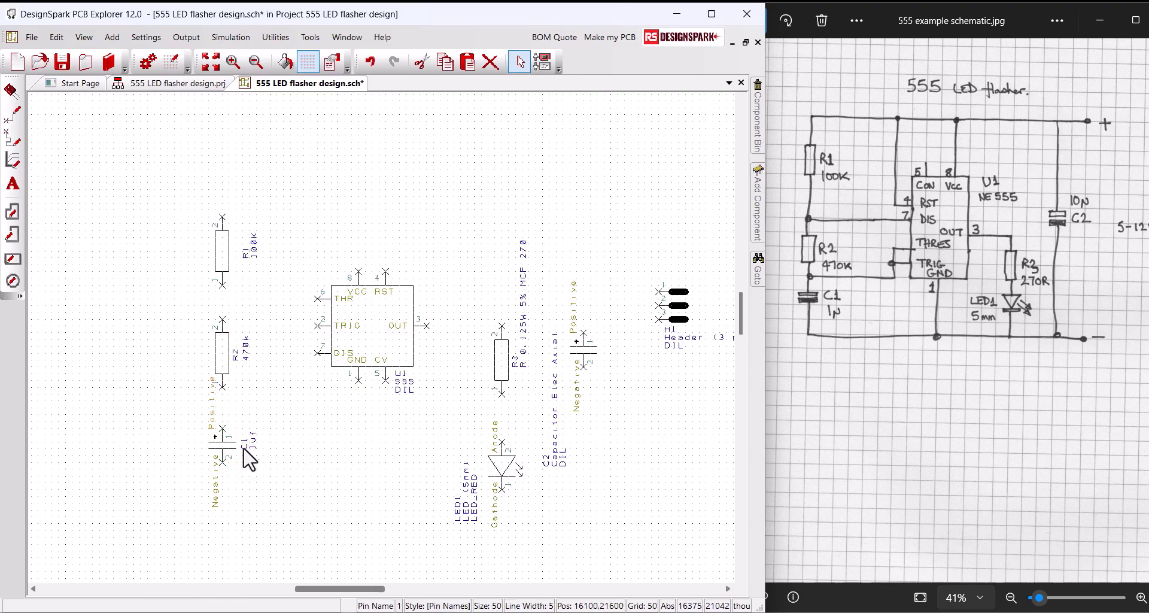
Turn off the pin name display for capacitor C1, refresh the view and save the schematic
click(227, 444)
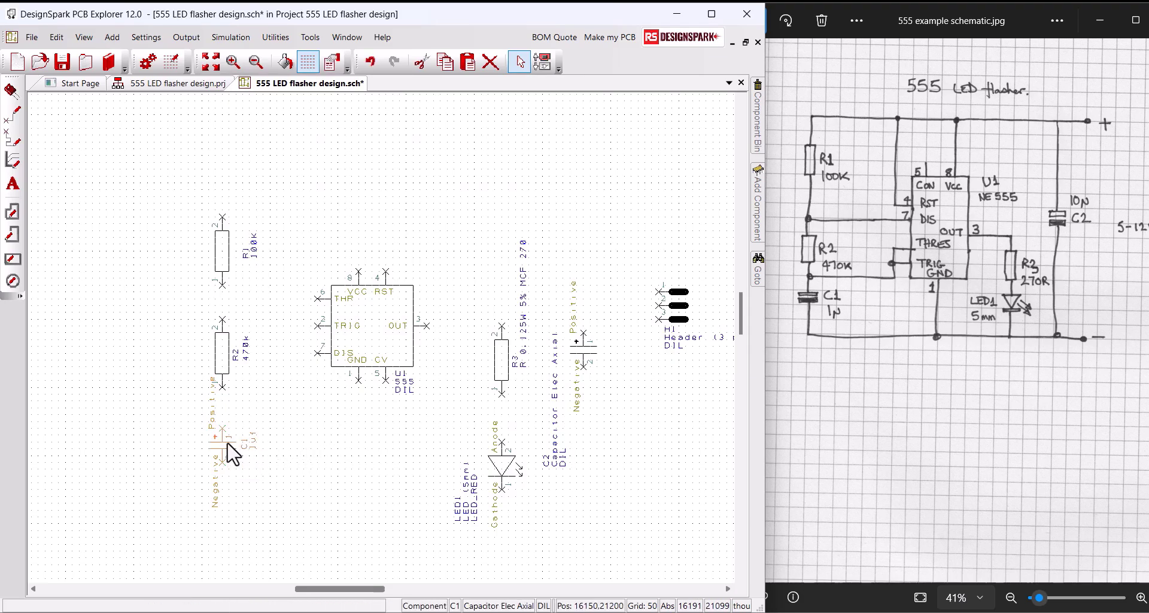
right_click(228, 444)
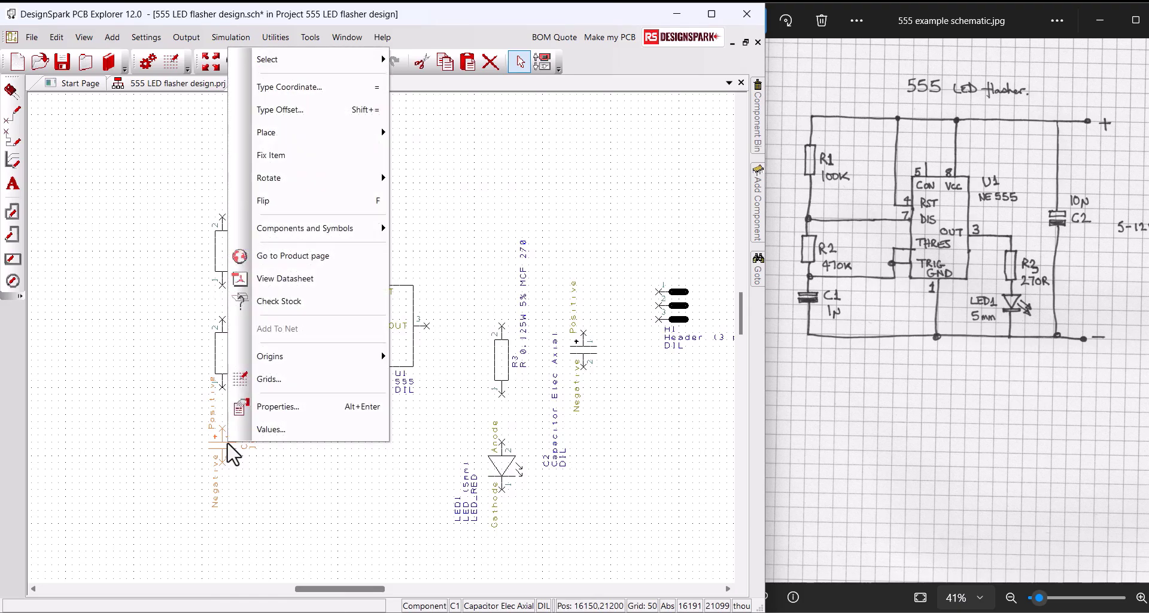
click(274, 407)
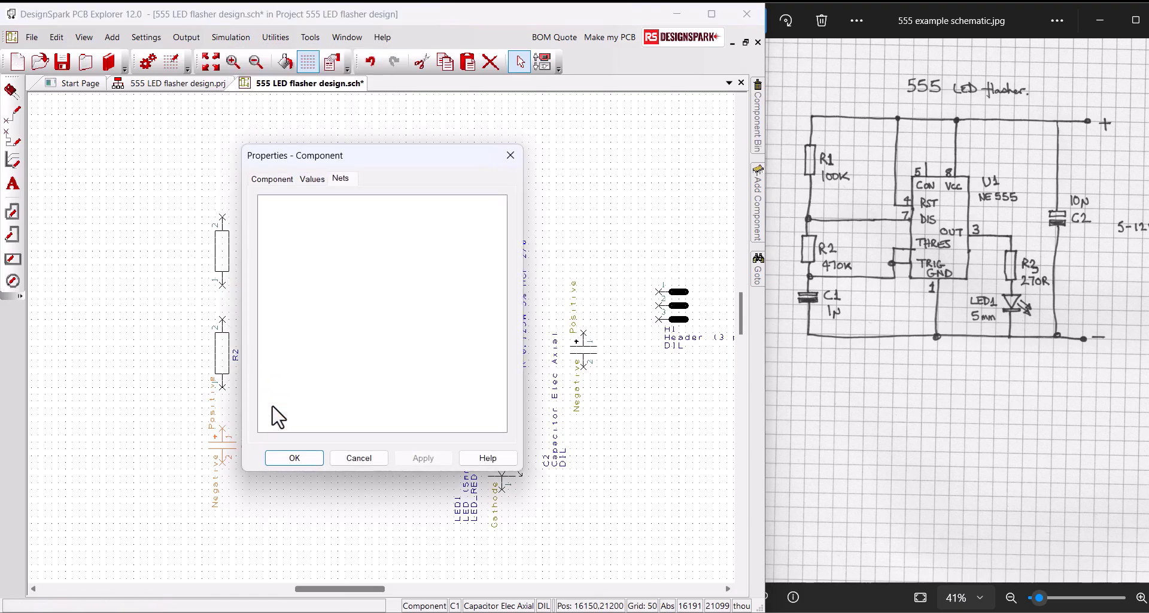
click(274, 179)
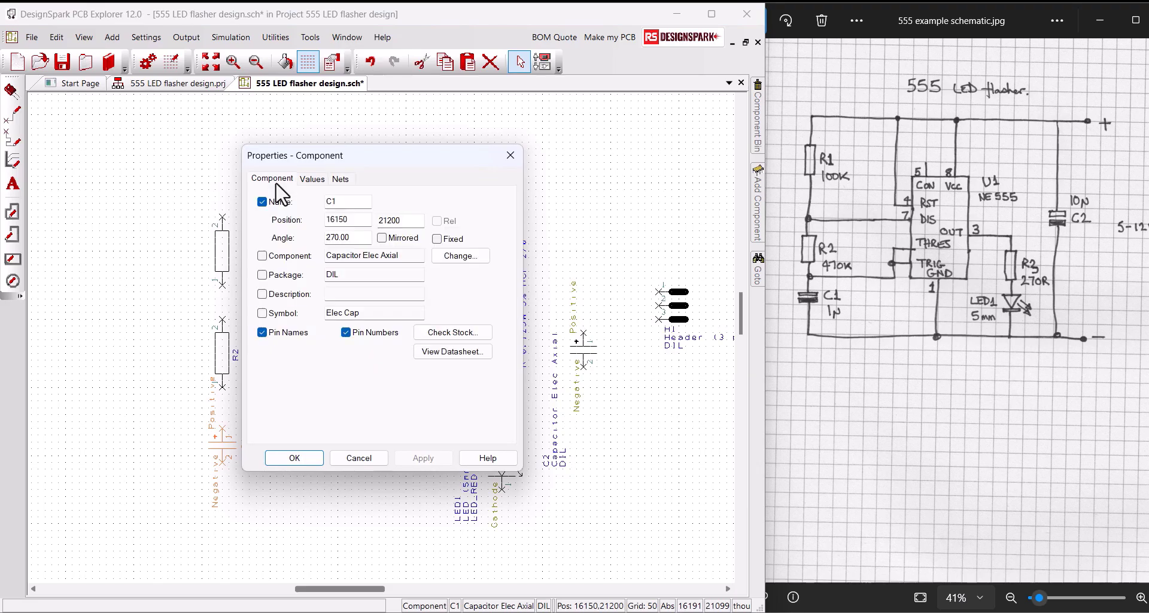
click(263, 333)
click(414, 457)
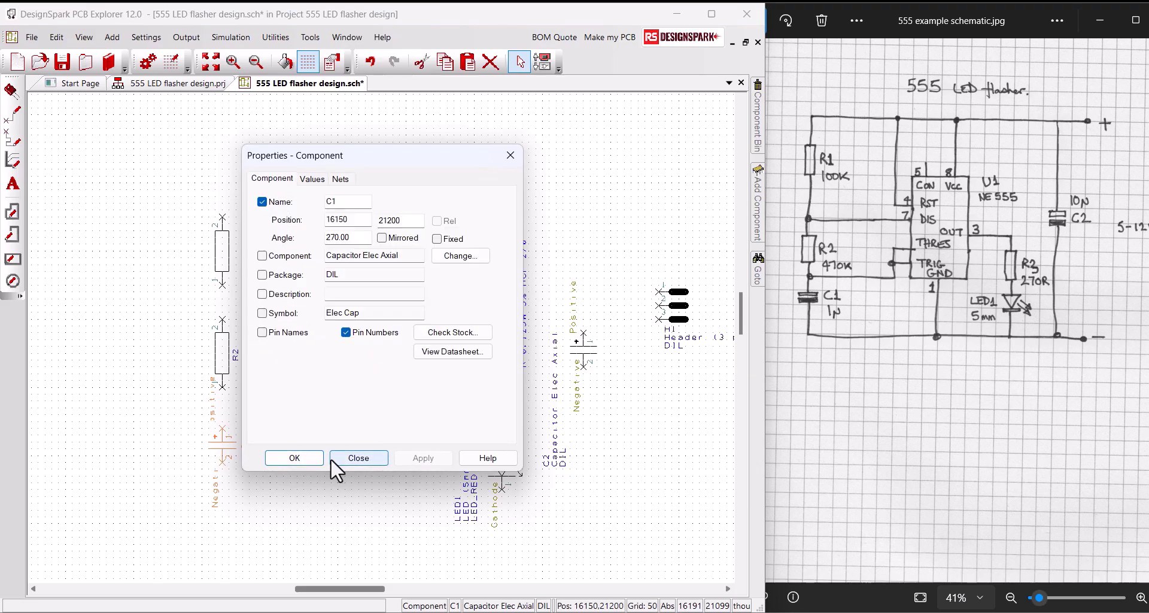
click(313, 459)
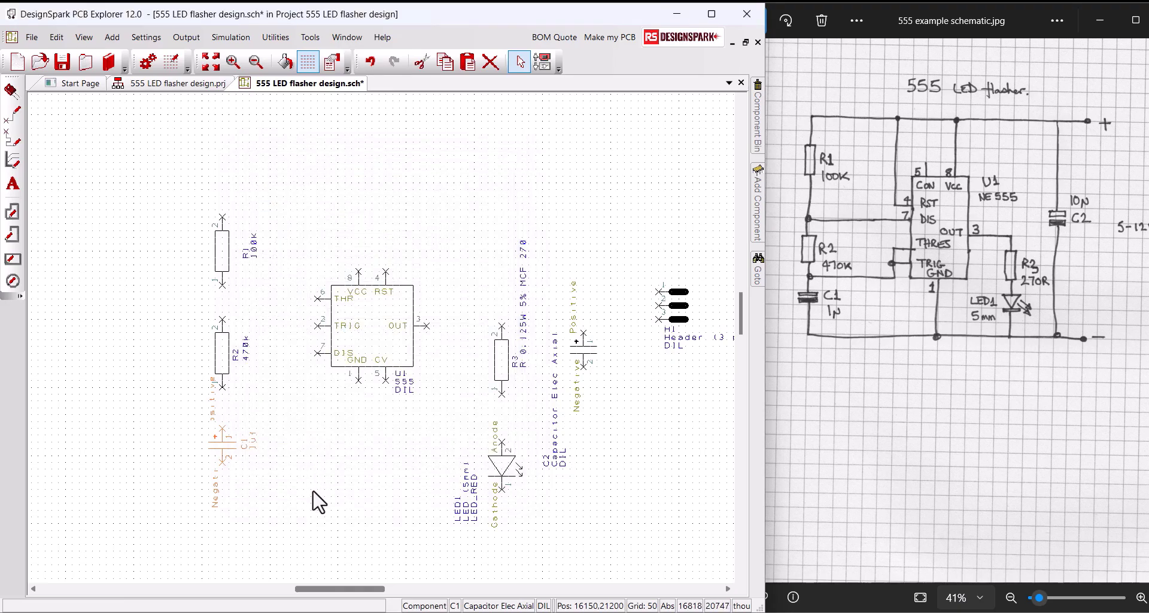
key(F5)
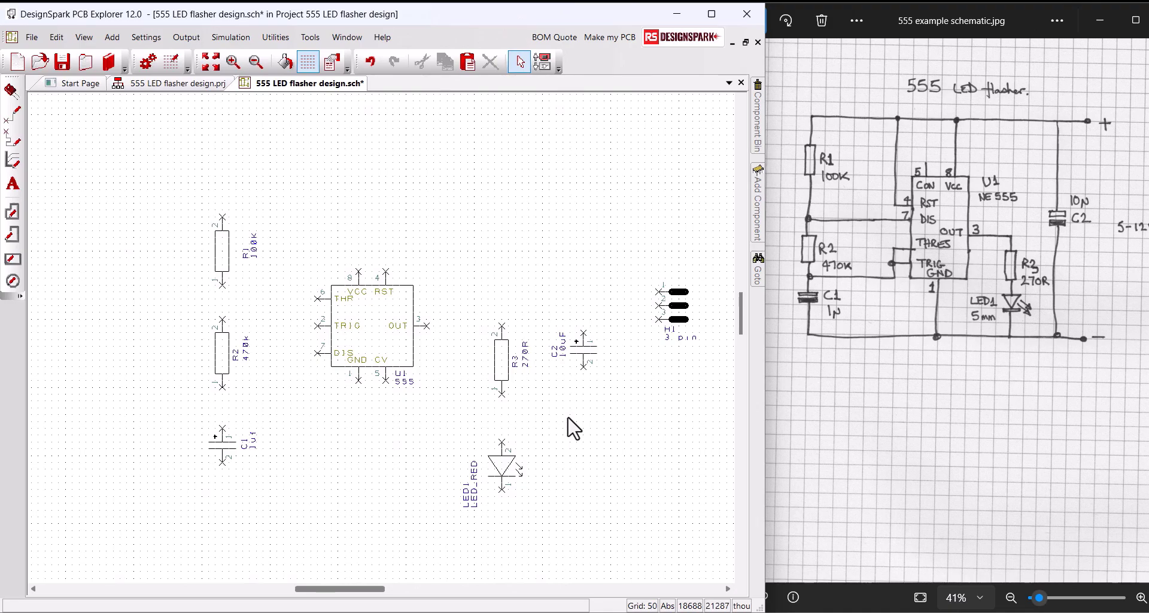
click(61, 62)
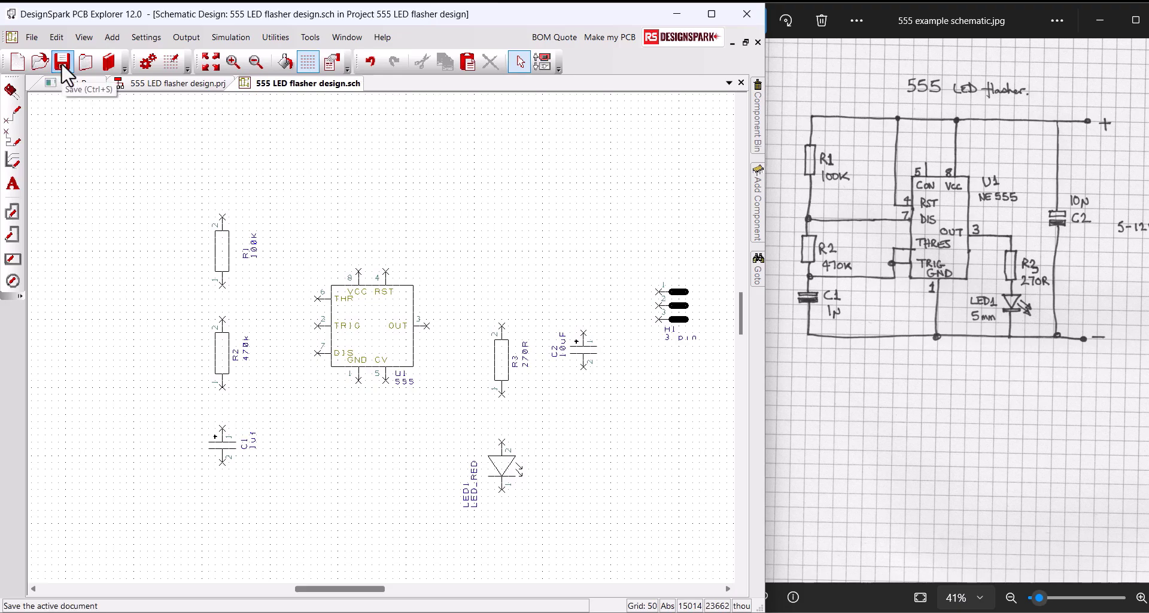
Wire pin 2 of R1 along the top of the circuit and down to pin 2 of header H1
scroll(655, 446, up, 1)
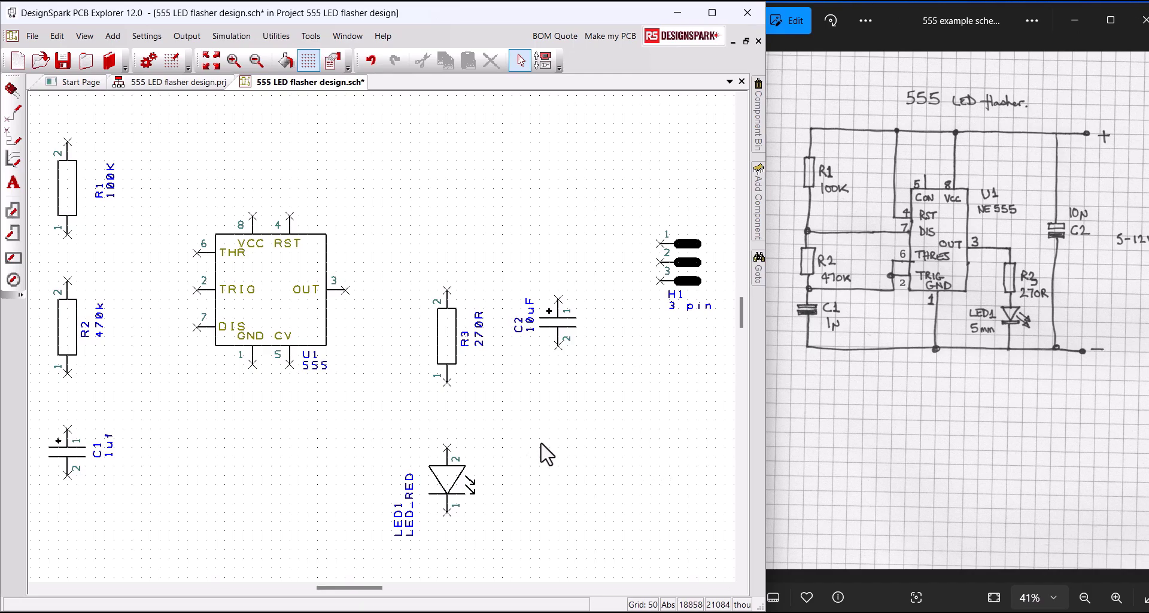
click(69, 146)
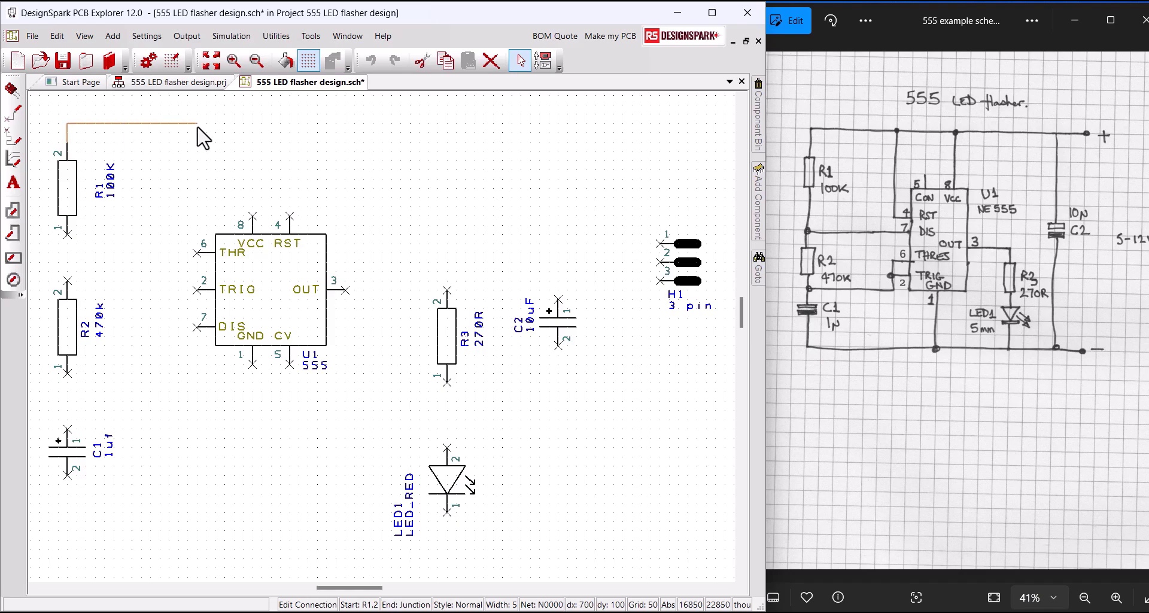
click(615, 125)
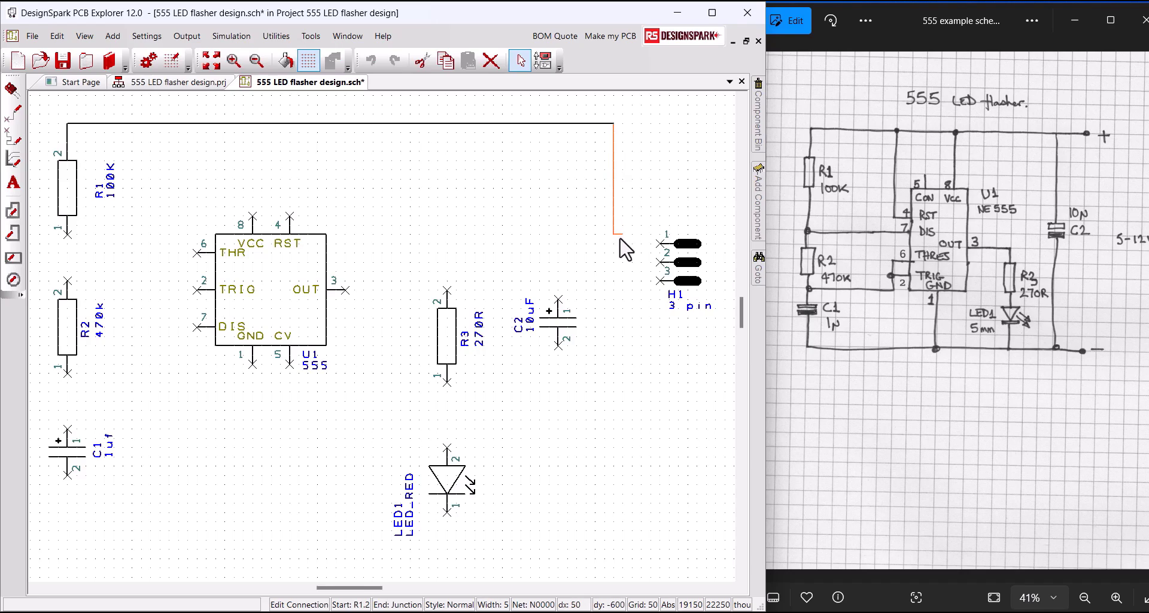
click(660, 262)
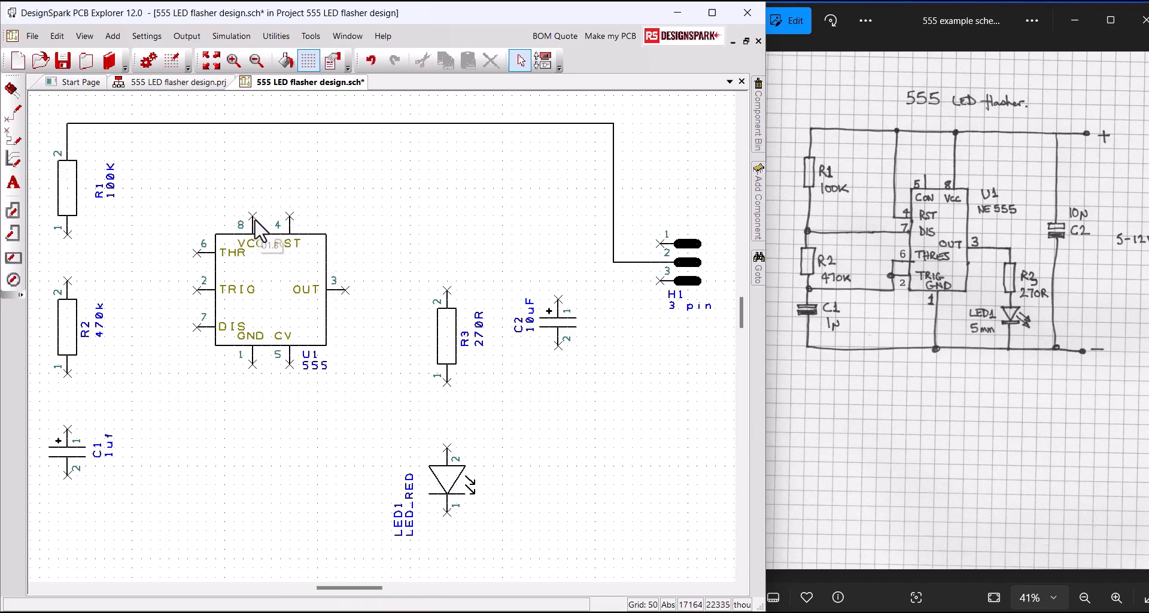
Connect the 555's VCC pin 8 and the positive pin of C2 to the upper supply wire
drag(253, 216, 255, 124)
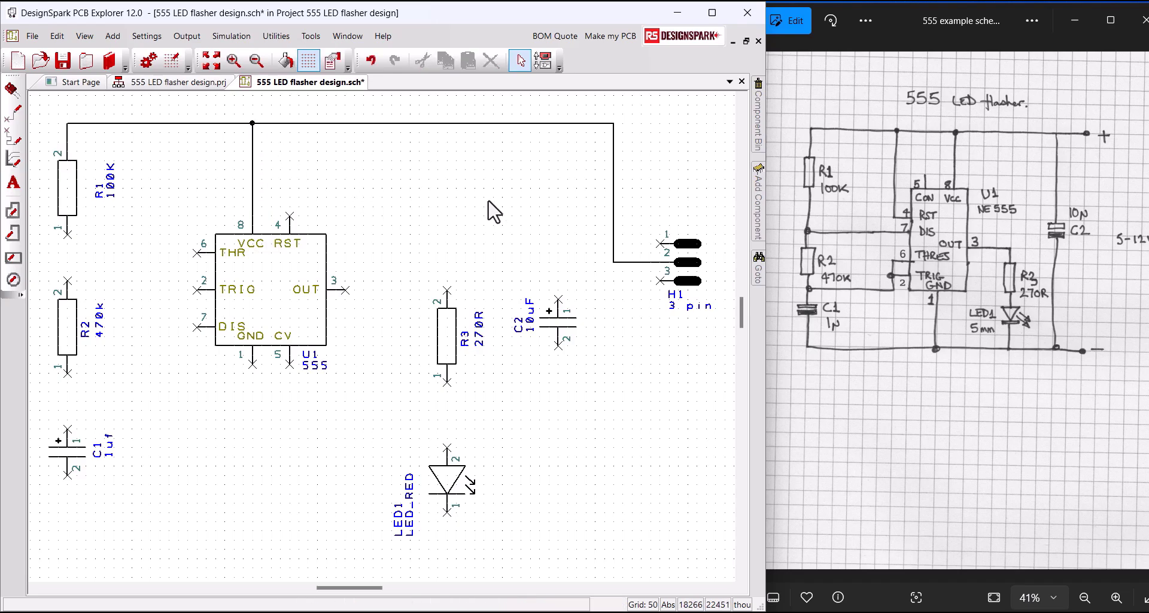
drag(559, 302, 559, 123)
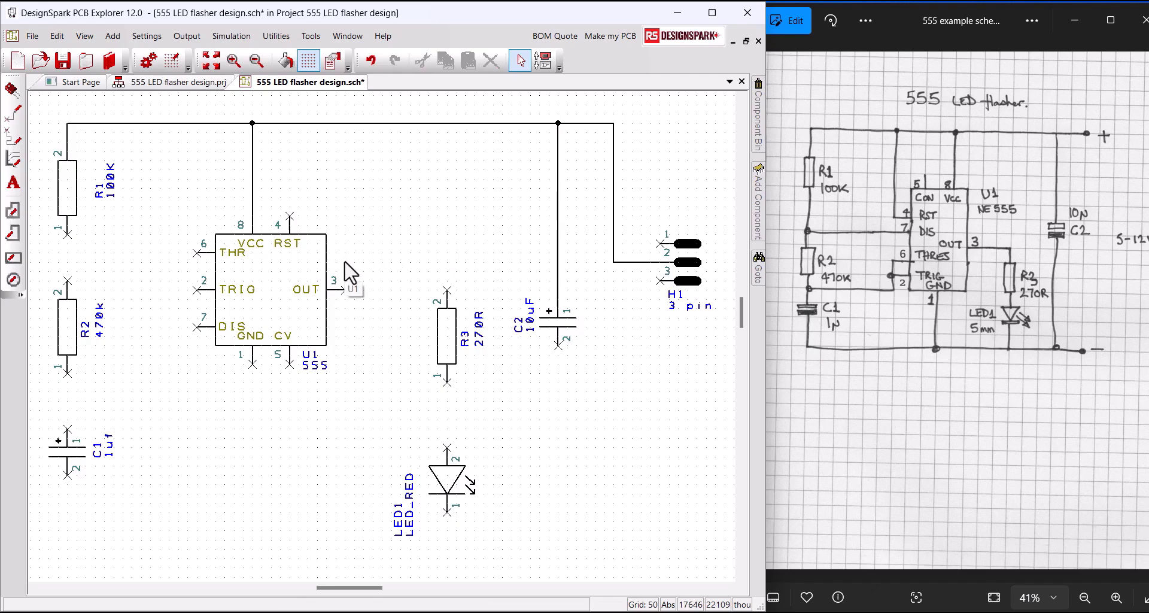
Connect the 555's RST pin 4 to the upper supply wire and rename that wire's net V+
drag(289, 215, 289, 123)
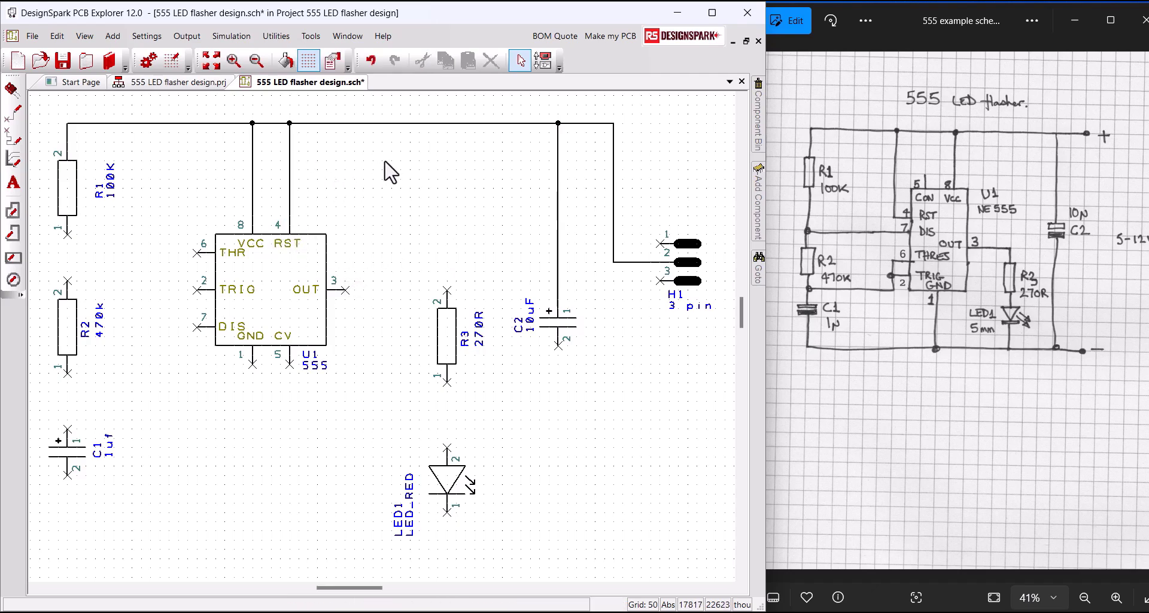
click(389, 124)
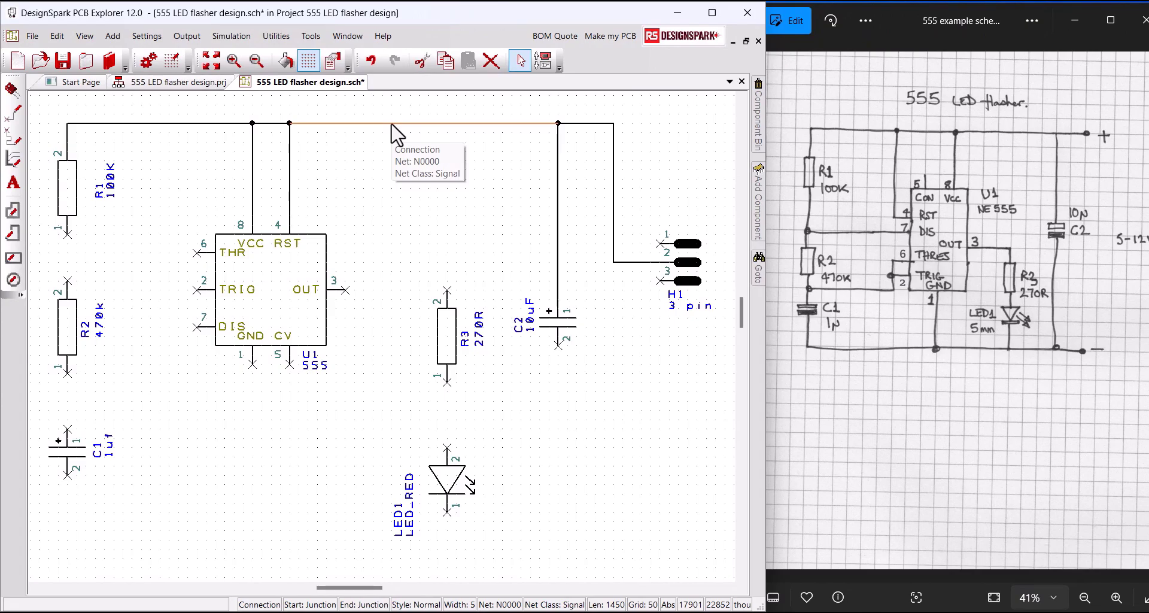
right_click(393, 124)
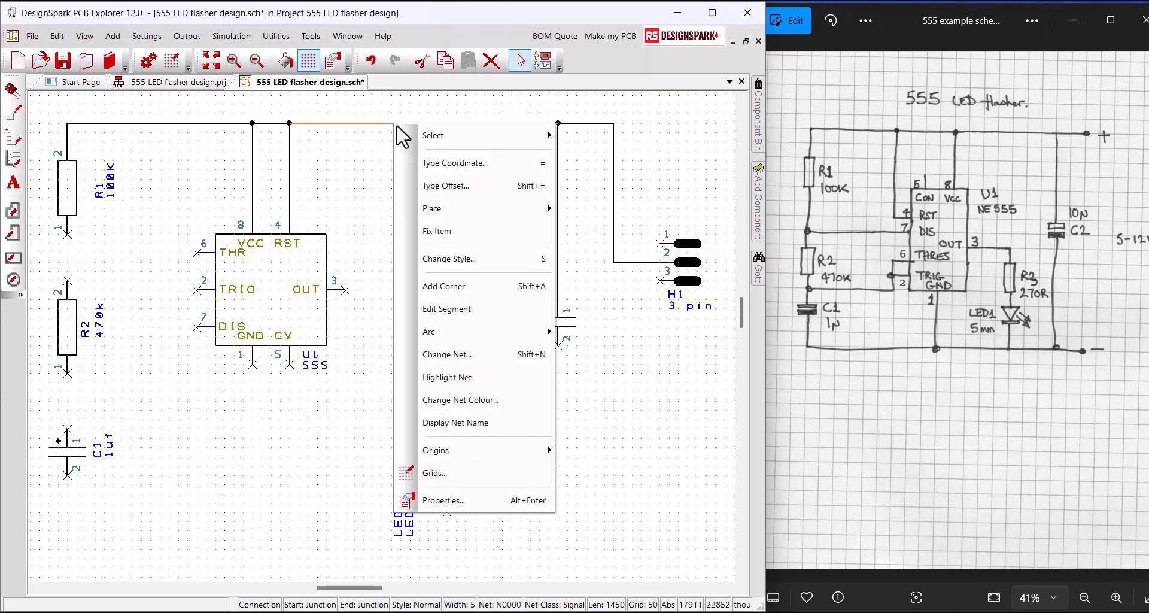
click(487, 354)
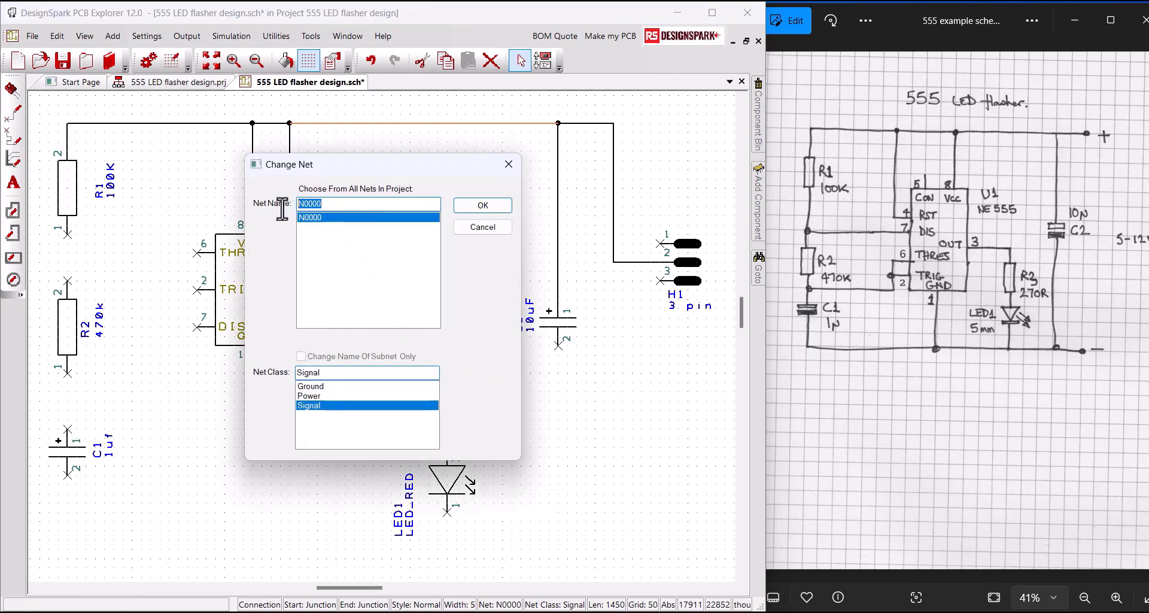
text(V+)
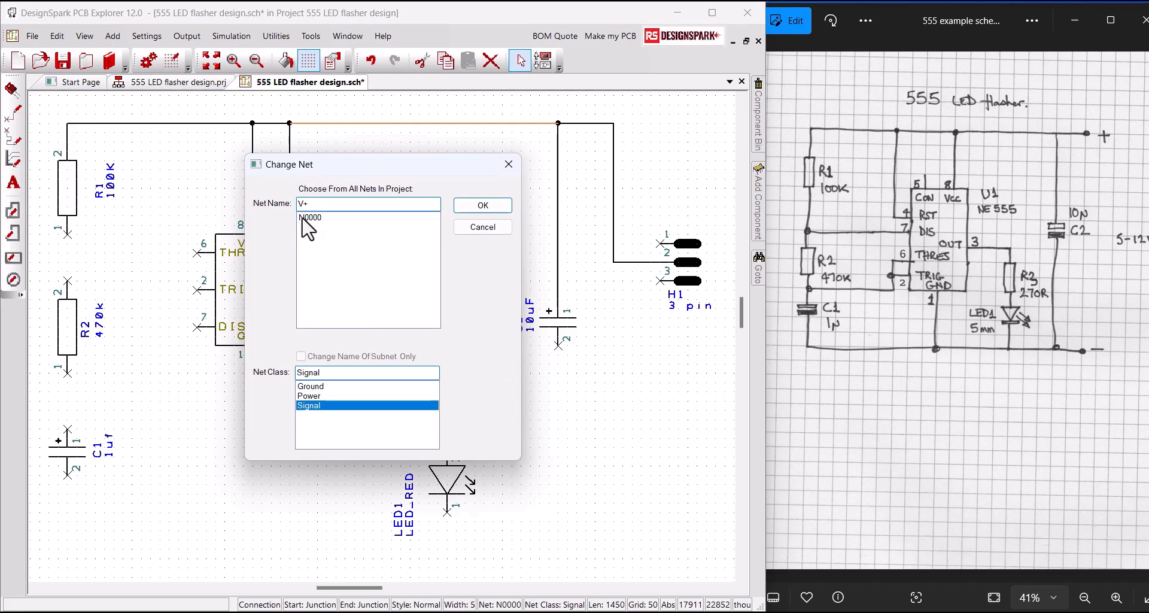
click(468, 208)
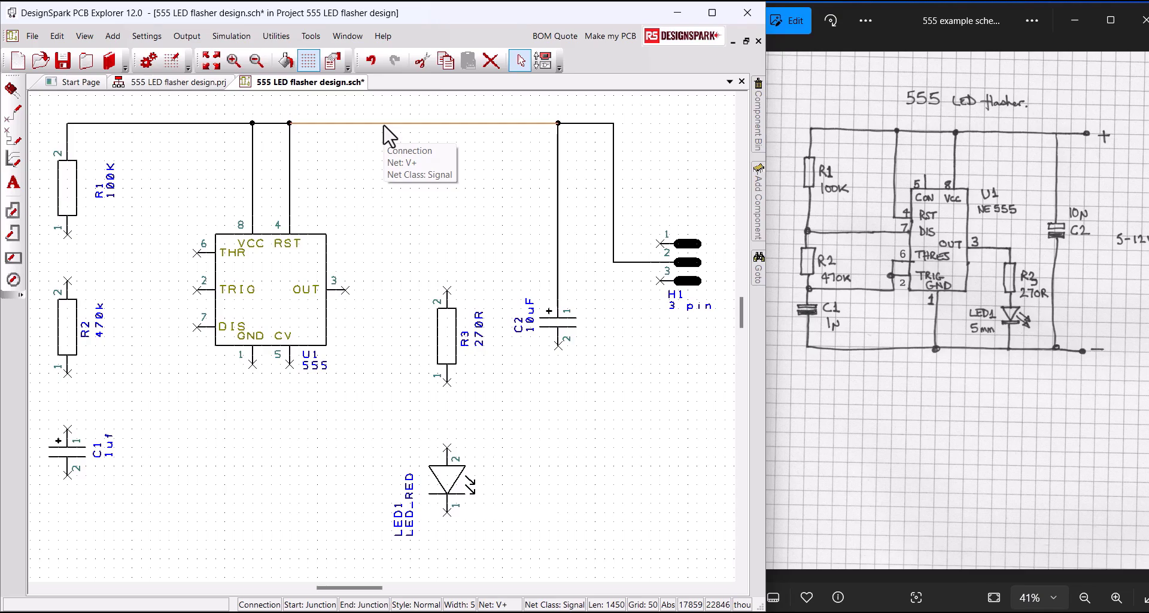
Display the V+ net name and place its label just above the upper supply wire, to the right of the RST junction
right_click(392, 123)
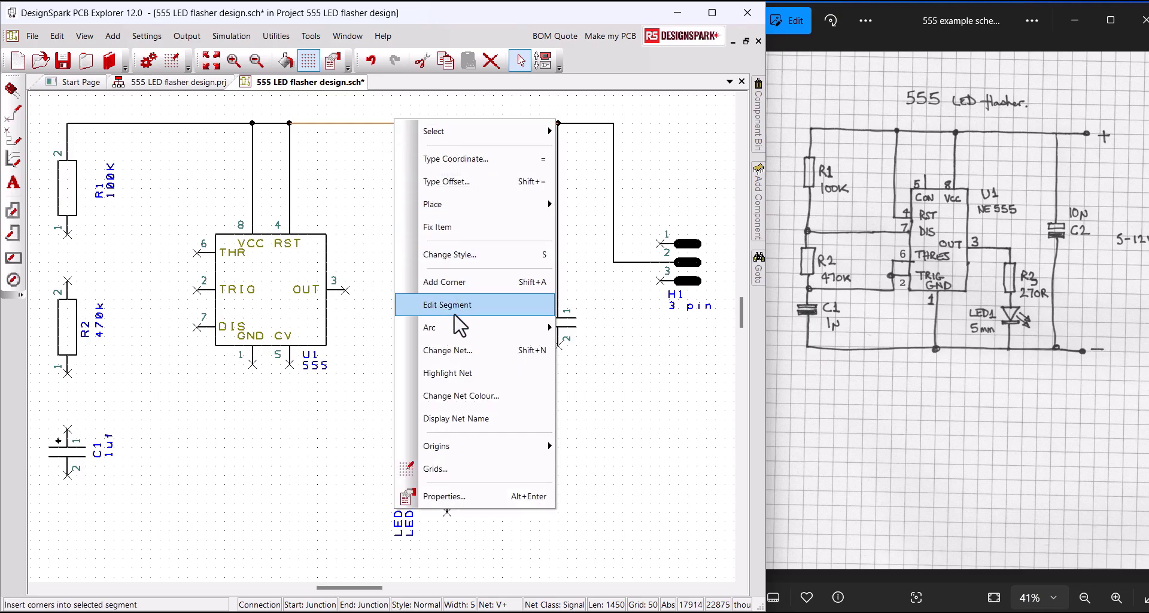
click(446, 419)
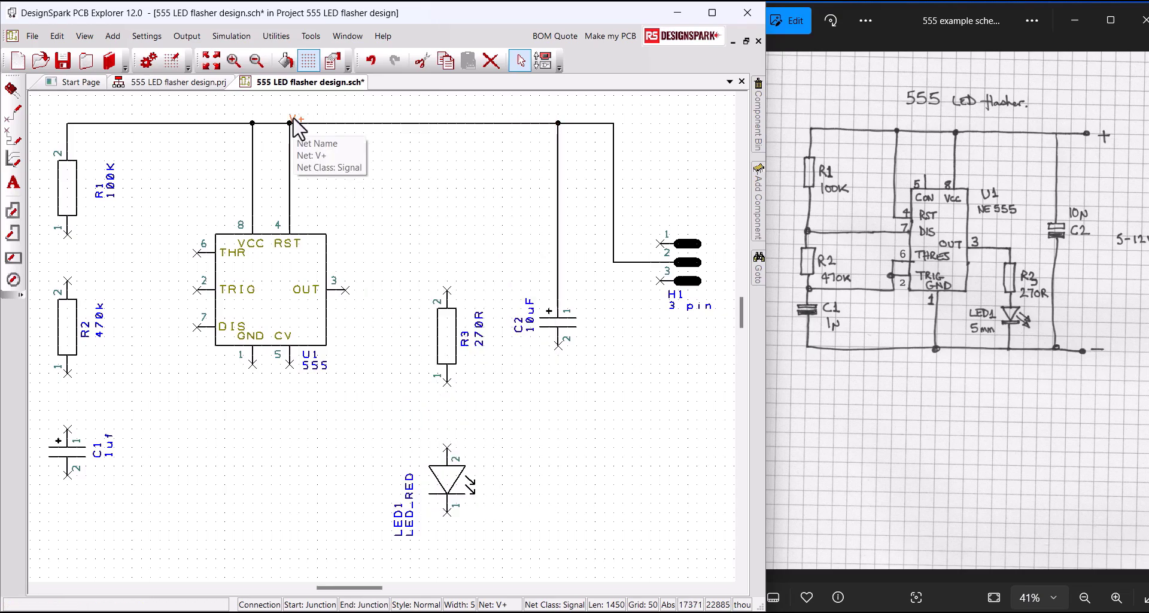
click(343, 123)
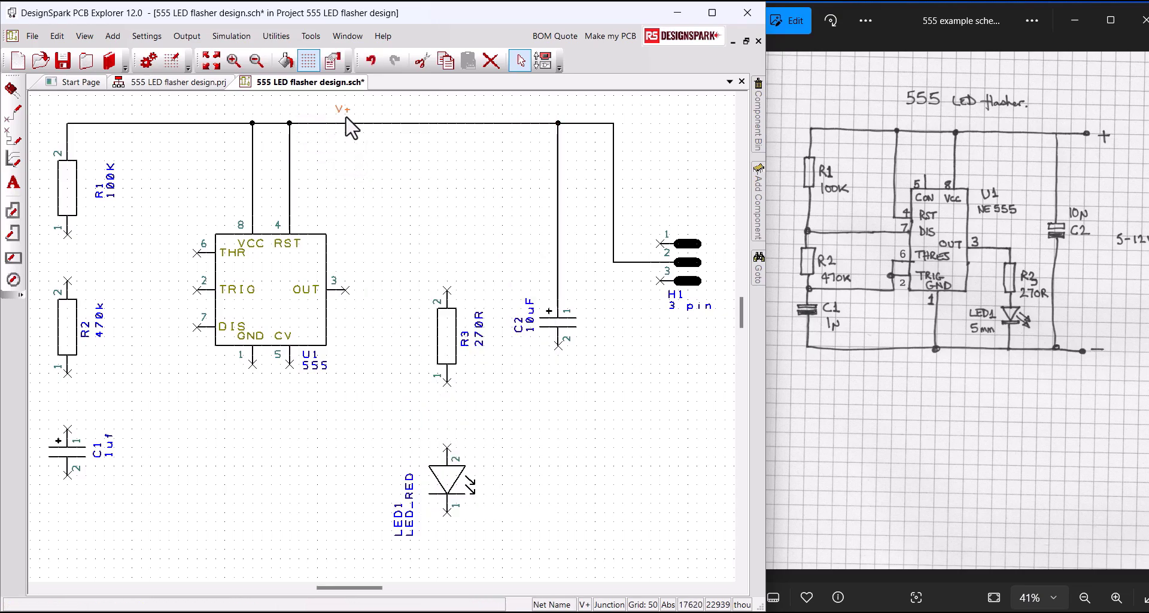
click(459, 214)
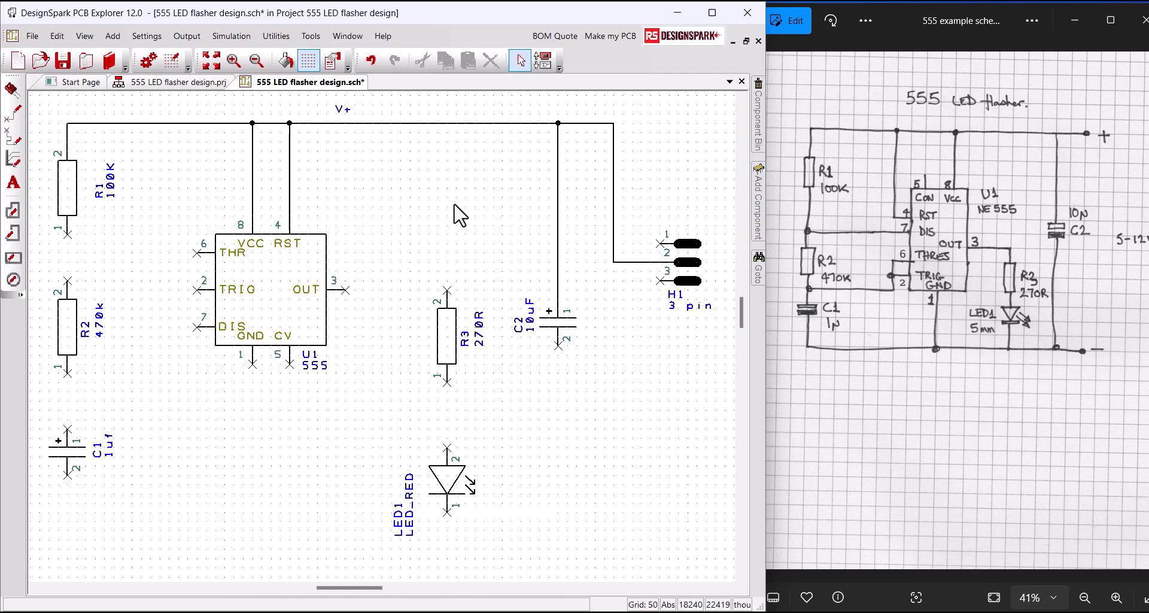
Wire pin 1 of header H1 down and along the bottom of the circuit to pin 2 of C1
drag(661, 243, 639, 247)
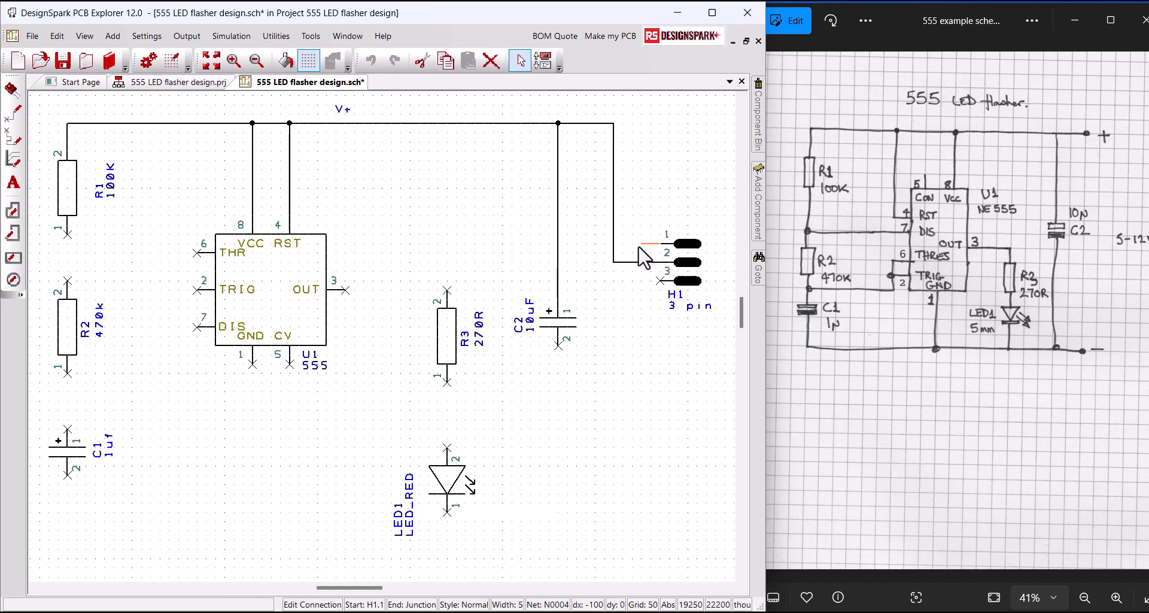
click(632, 567)
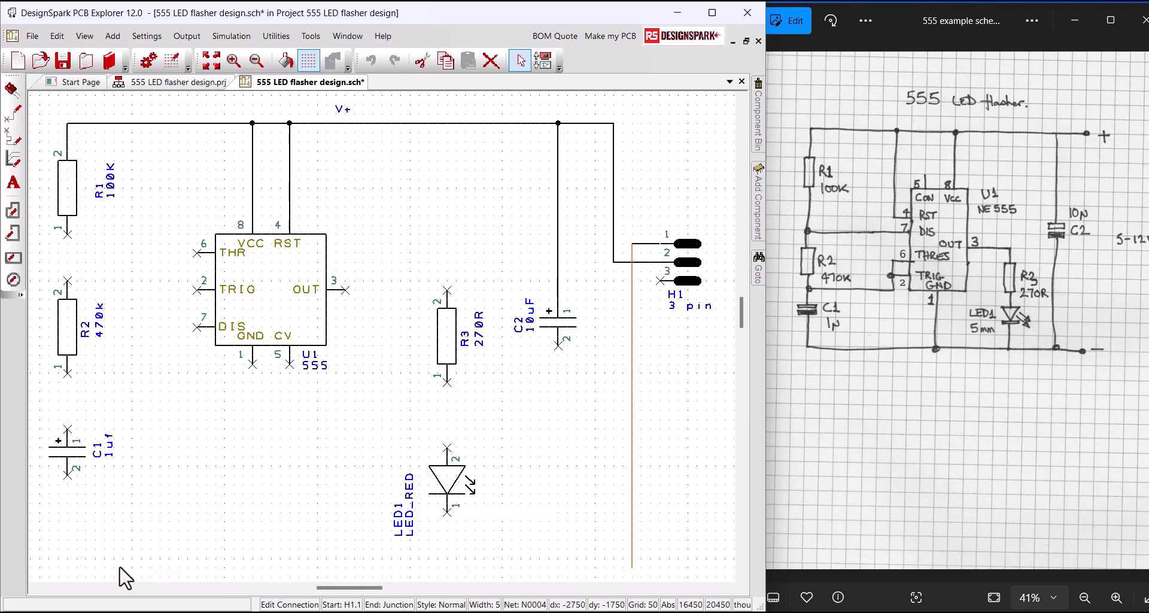
click(67, 559)
click(67, 477)
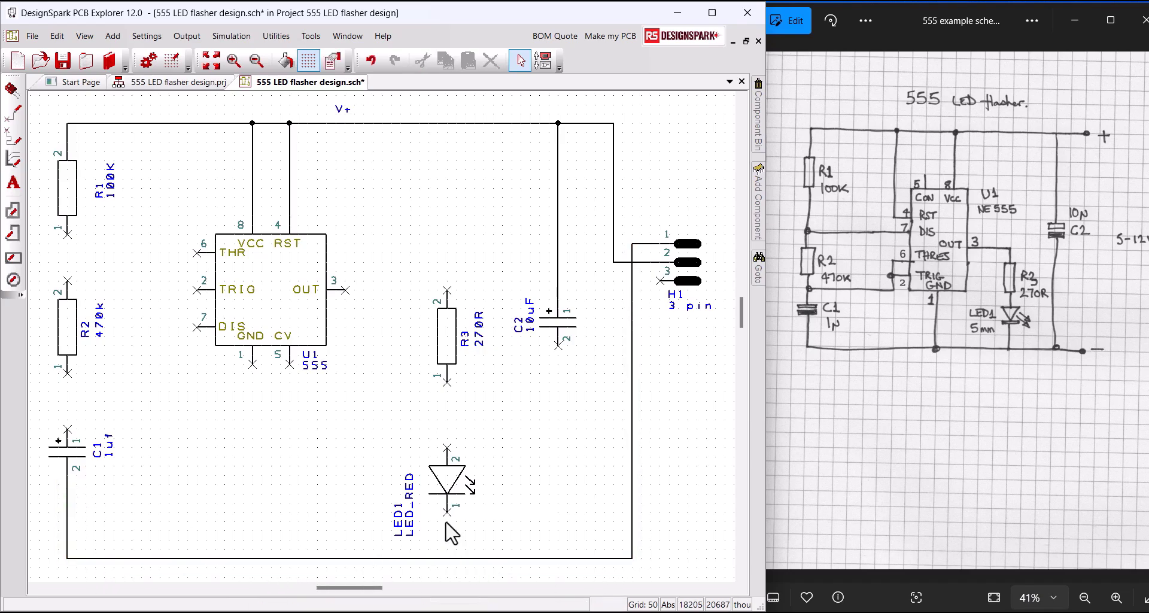
Connect LED1 pin 1, C2 pin 2, the 555's GND pin 1 and H1 pin 3 to the ground wiring
drag(447, 514, 447, 559)
drag(558, 346, 560, 559)
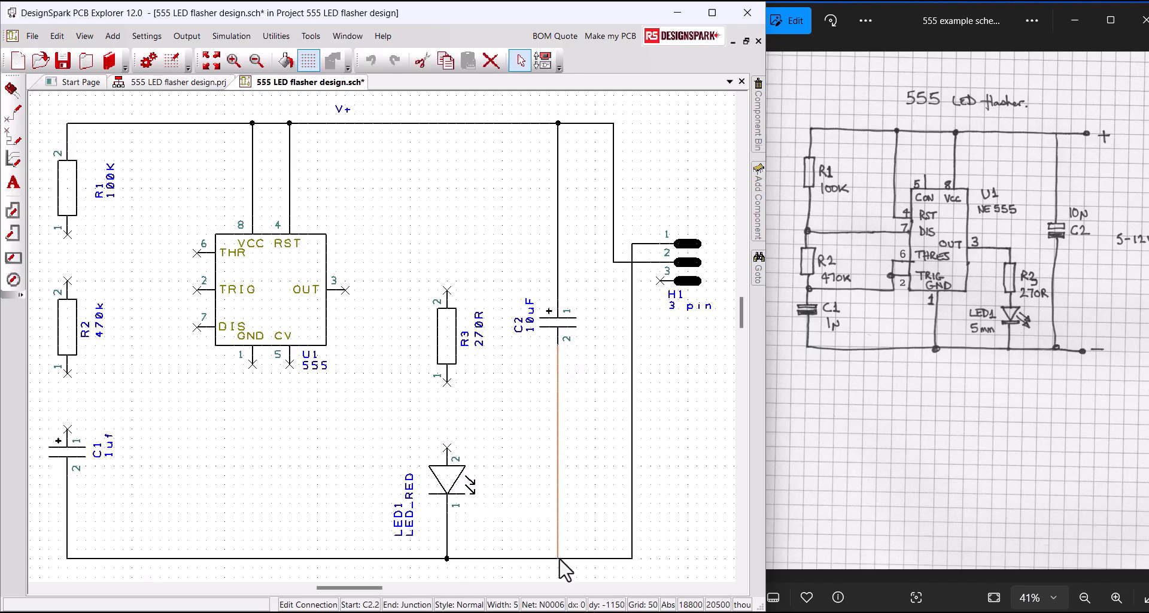
drag(252, 364, 253, 559)
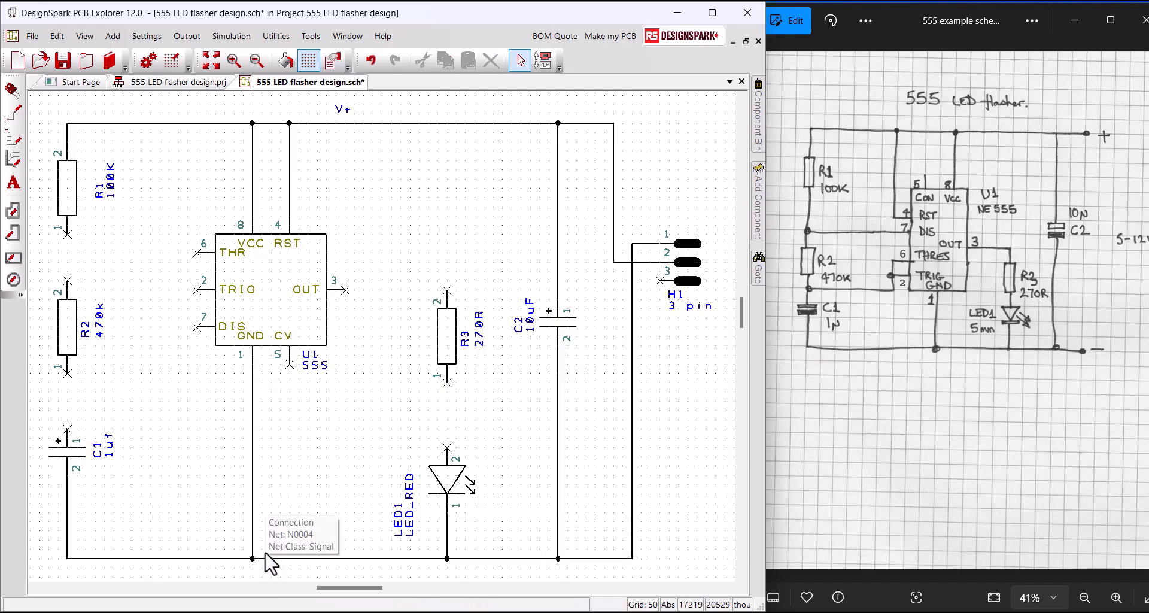
drag(659, 280, 633, 280)
Rename the net of the wire along the bottom of the circuit to GND
click(316, 559)
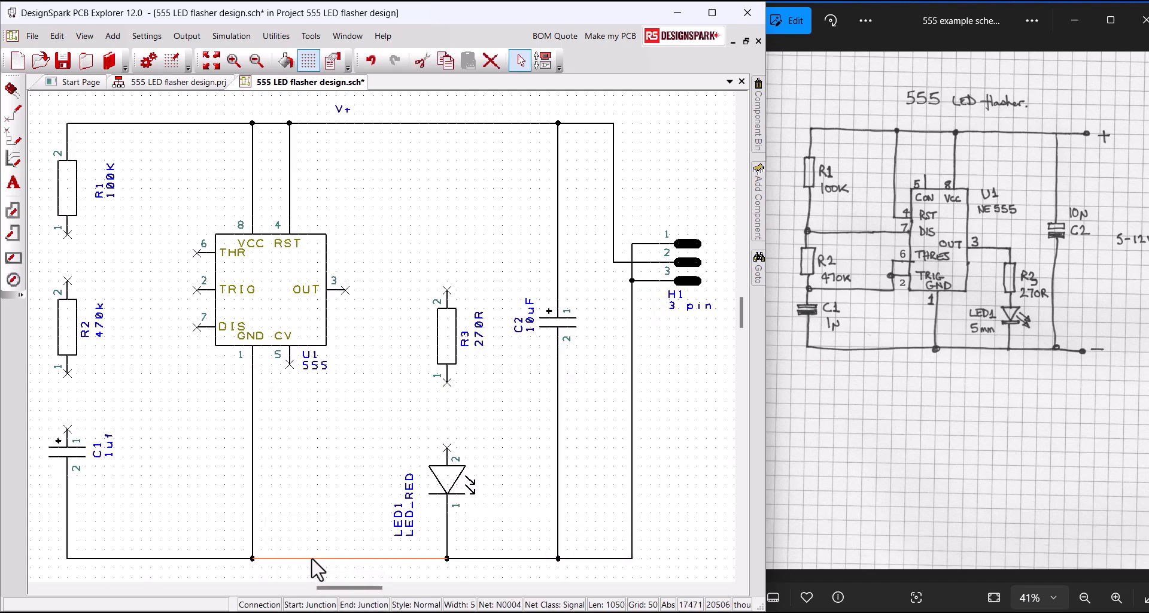
right_click(312, 558)
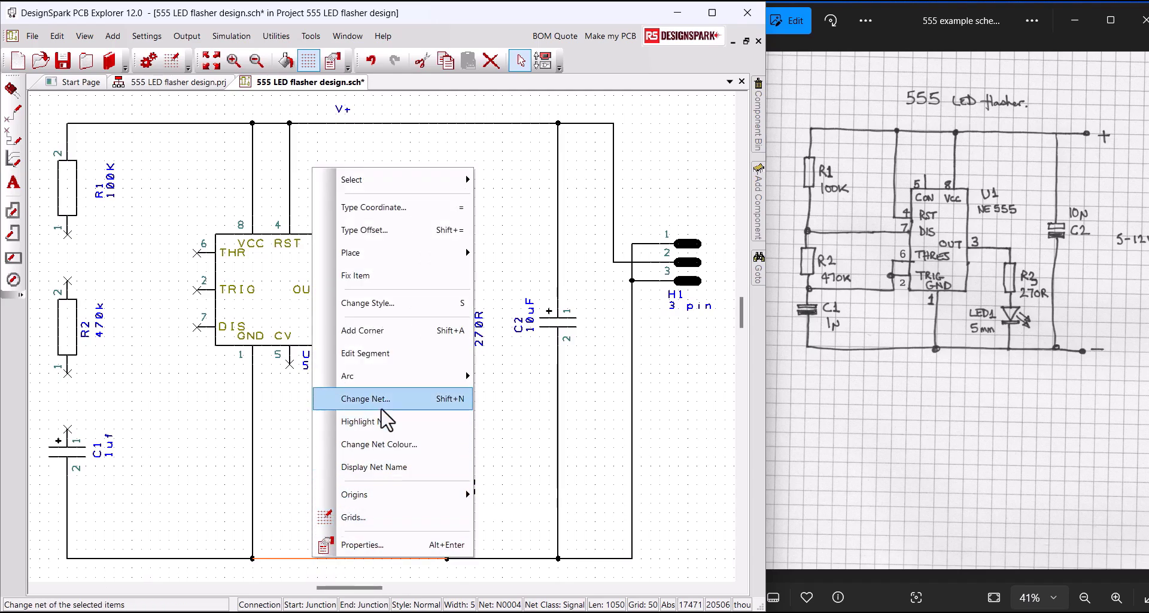
click(383, 405)
text(GND)
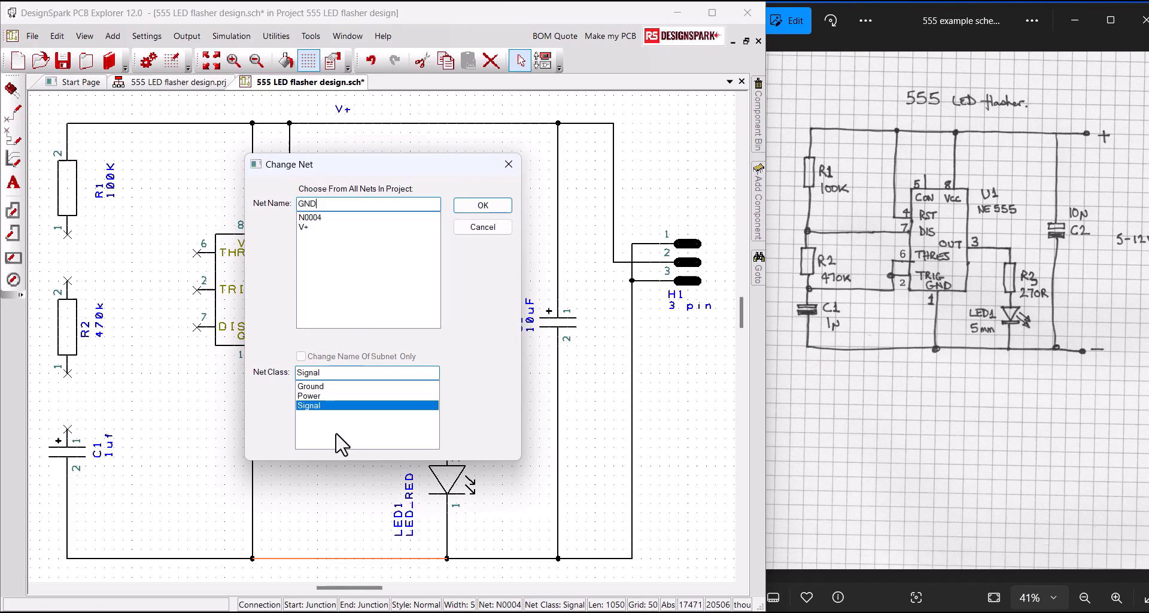
key(Return)
Display the GND net name and place its label just above the lower wire, between the 555 and LED1 junctions
right_click(324, 509)
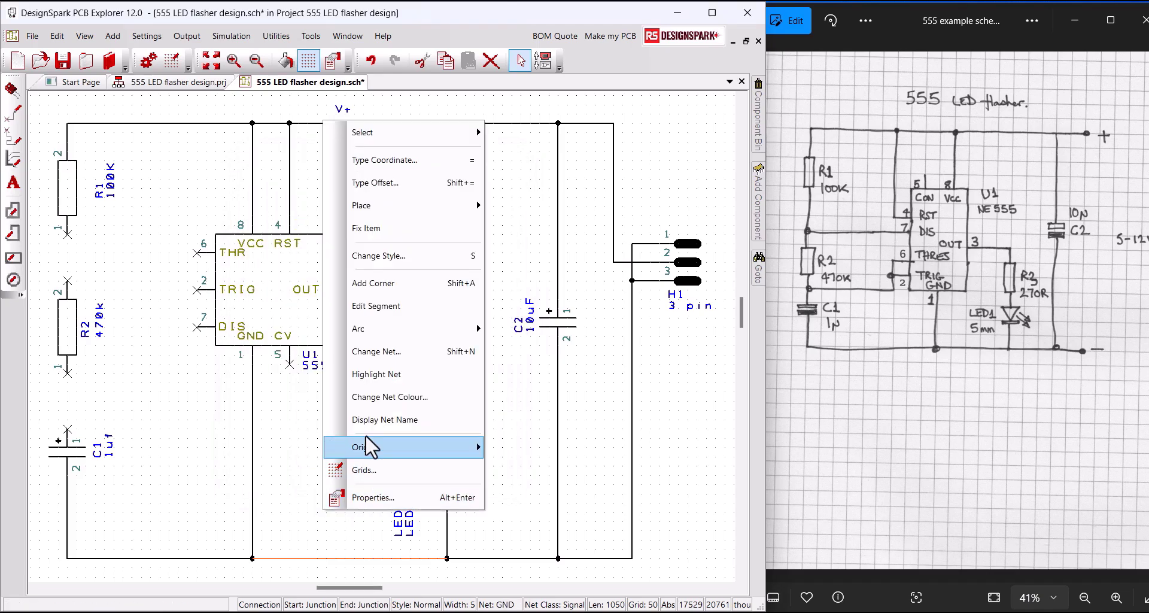
click(378, 420)
drag(283, 553, 358, 543)
click(357, 546)
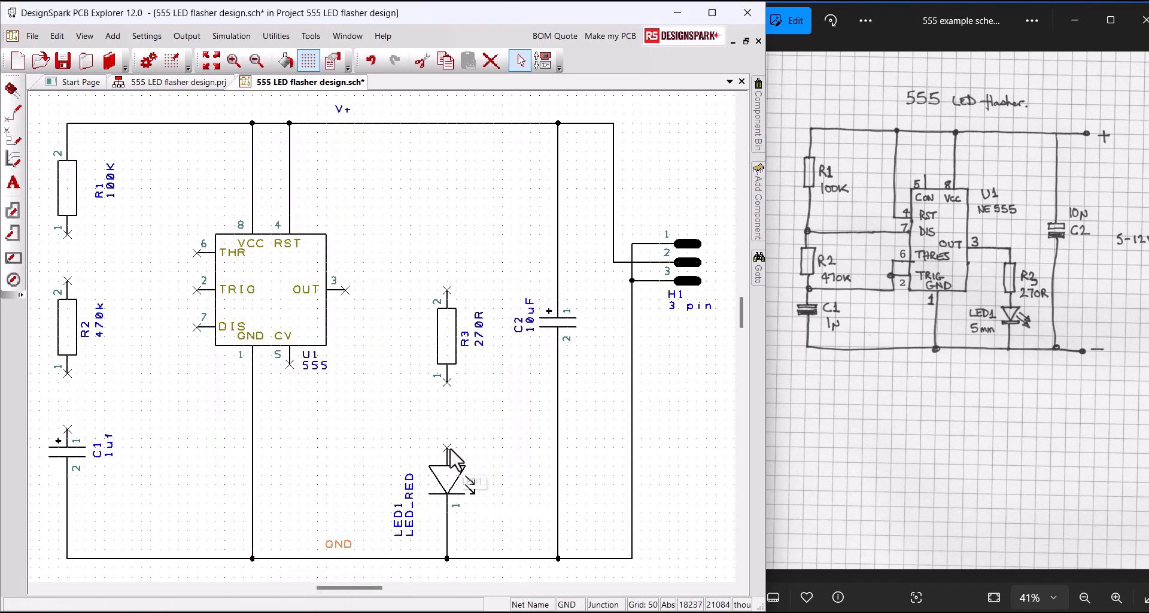
Wire LED1 pin 2 to R3 pin 1 and R3 pin 2 to the 555's OUT pin 3, and save the schematic
drag(447, 446, 455, 439)
drag(442, 394, 447, 382)
drag(447, 289, 345, 293)
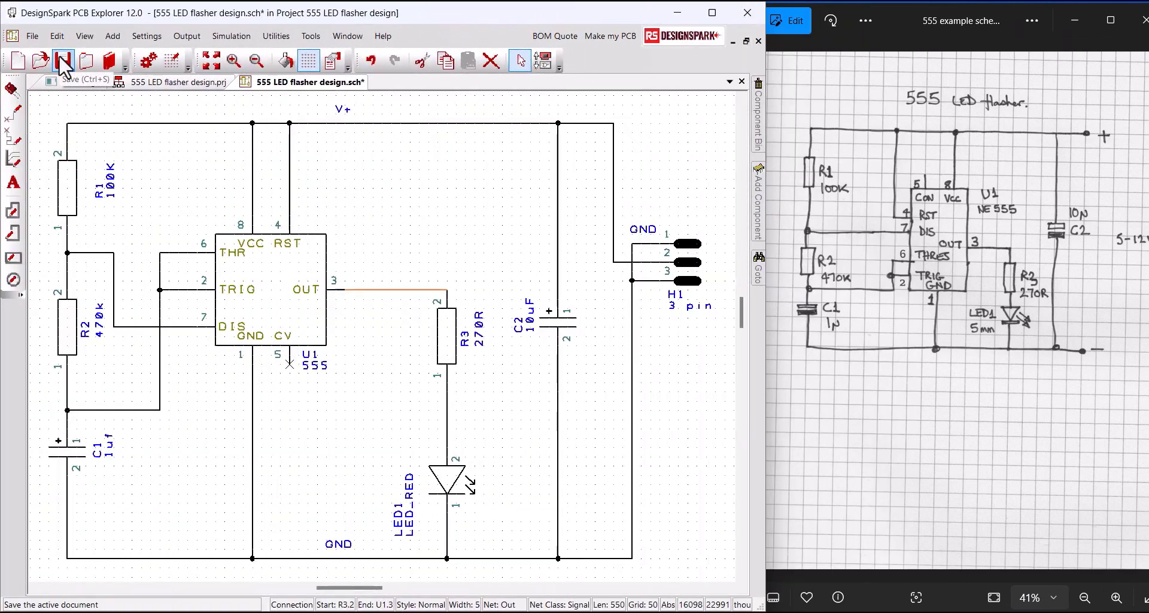
click(60, 57)
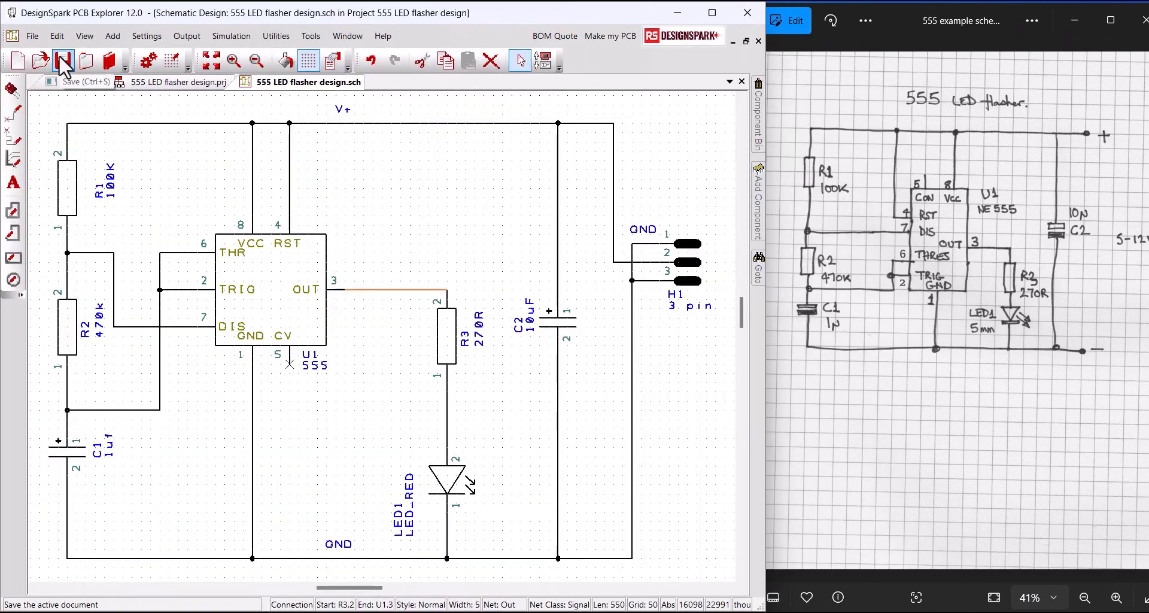
click(436, 183)
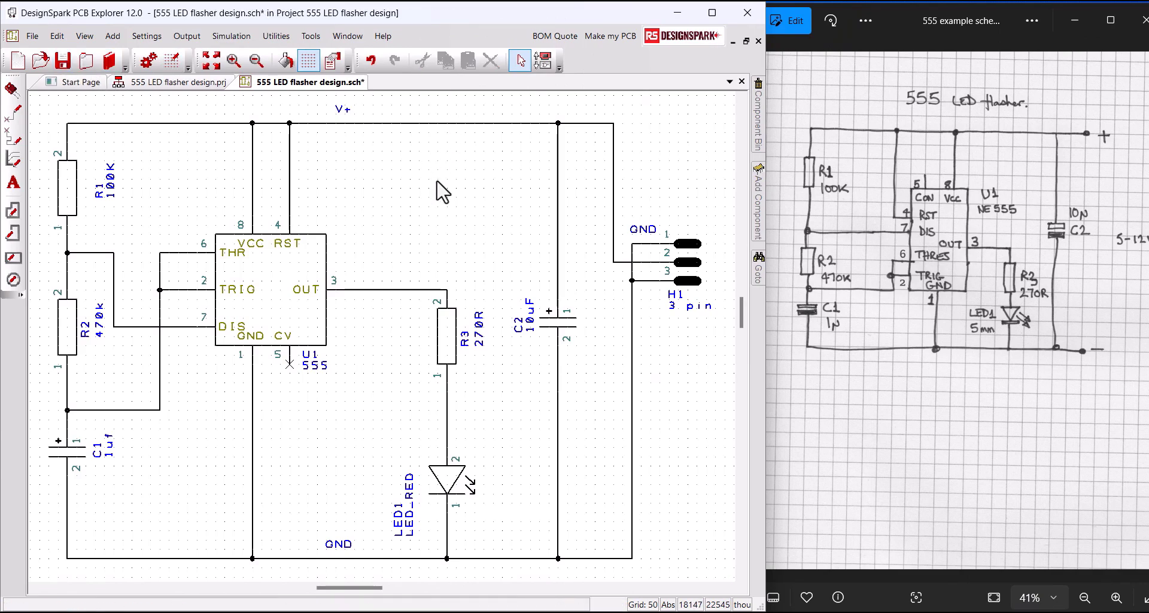